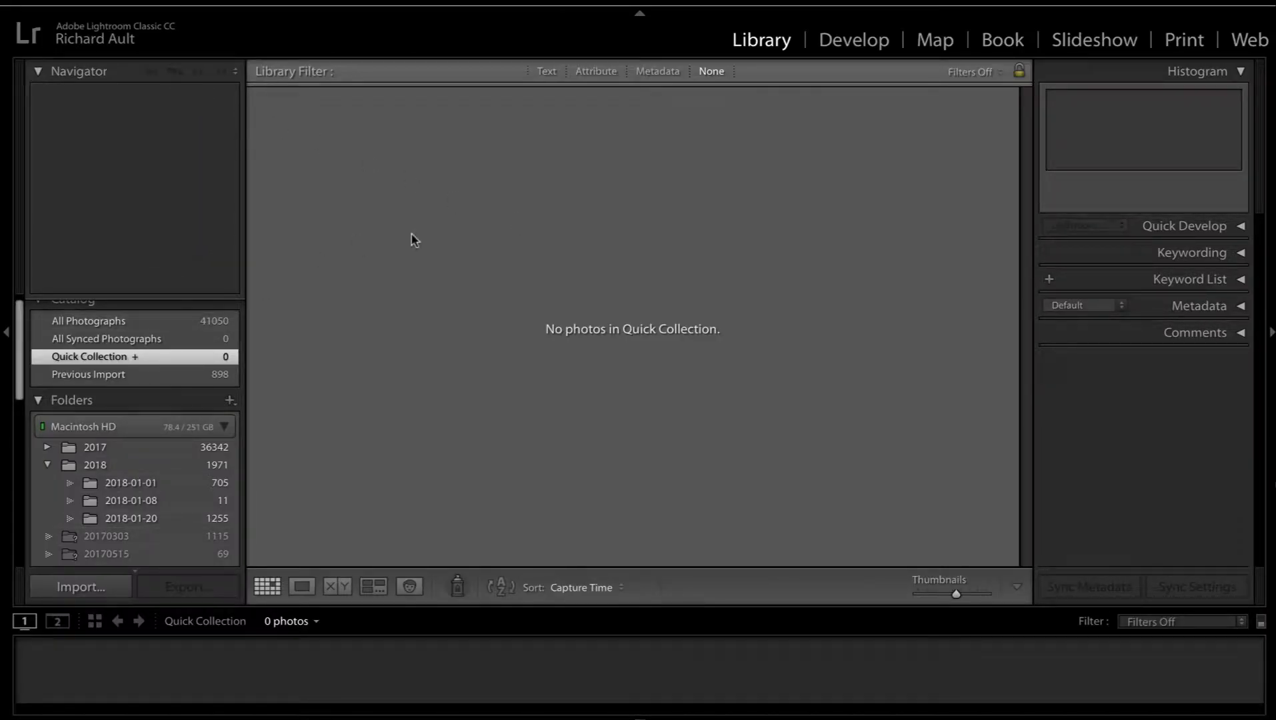
- Examine the catalog's Previous Import, All Photographs, All Synced Photographs and Quick Collection sources
{"action": "scroll", "coordinate": [208, 354], "scroll_direction": "down", "scroll_amount": 10}
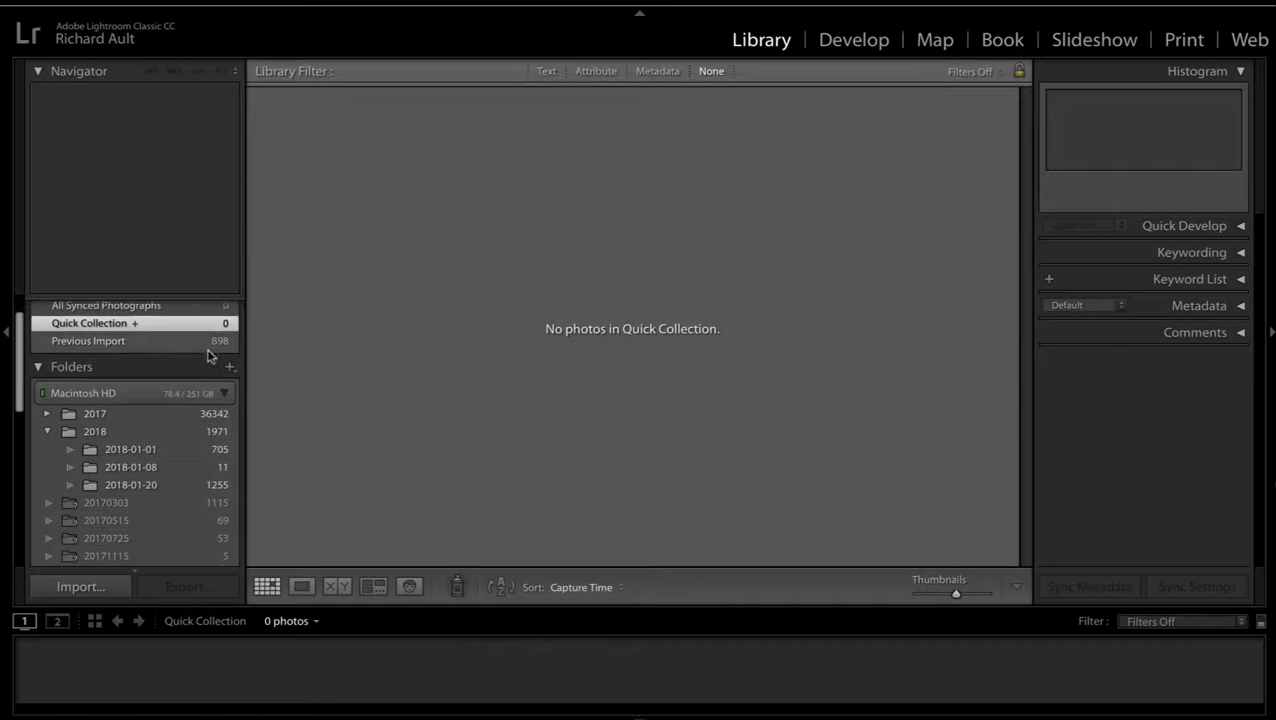
{"action": "scroll", "coordinate": [207, 362], "scroll_direction": "down", "scroll_amount": 3}
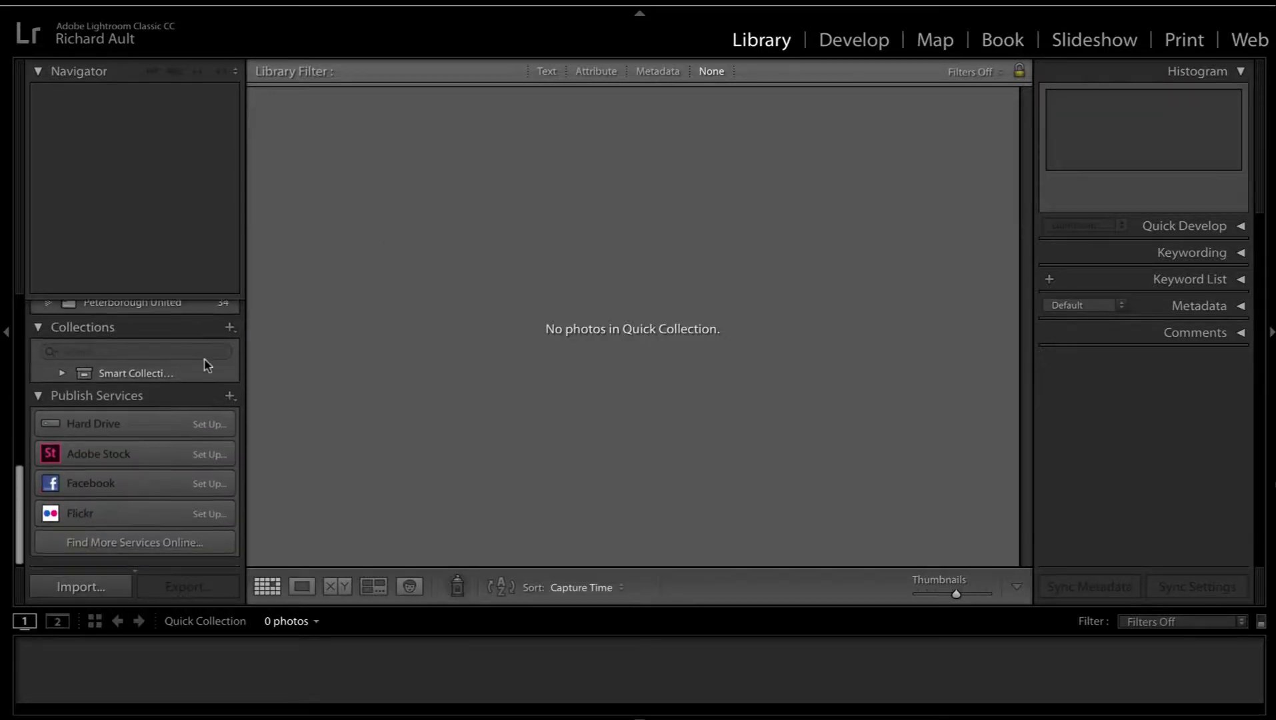
{"action": "scroll", "coordinate": [205, 362], "scroll_direction": "up", "scroll_amount": 10}
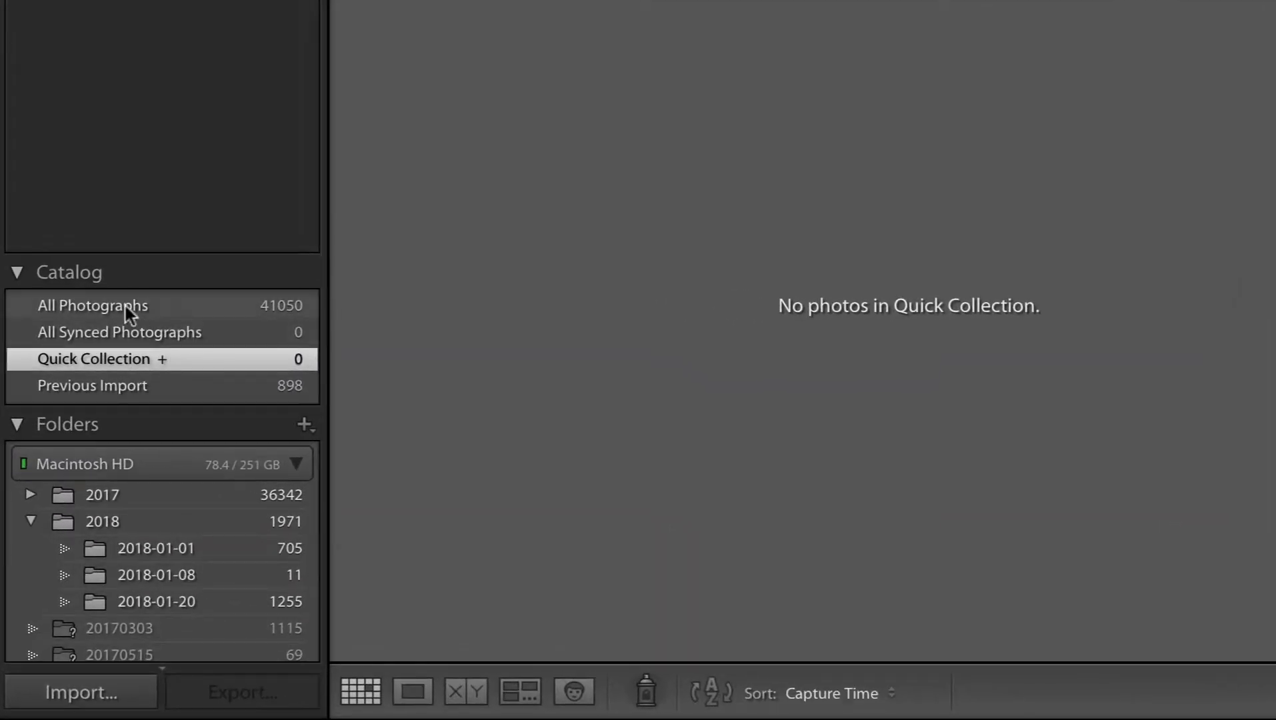
{"action": "left_click", "coordinate": [134, 387]}
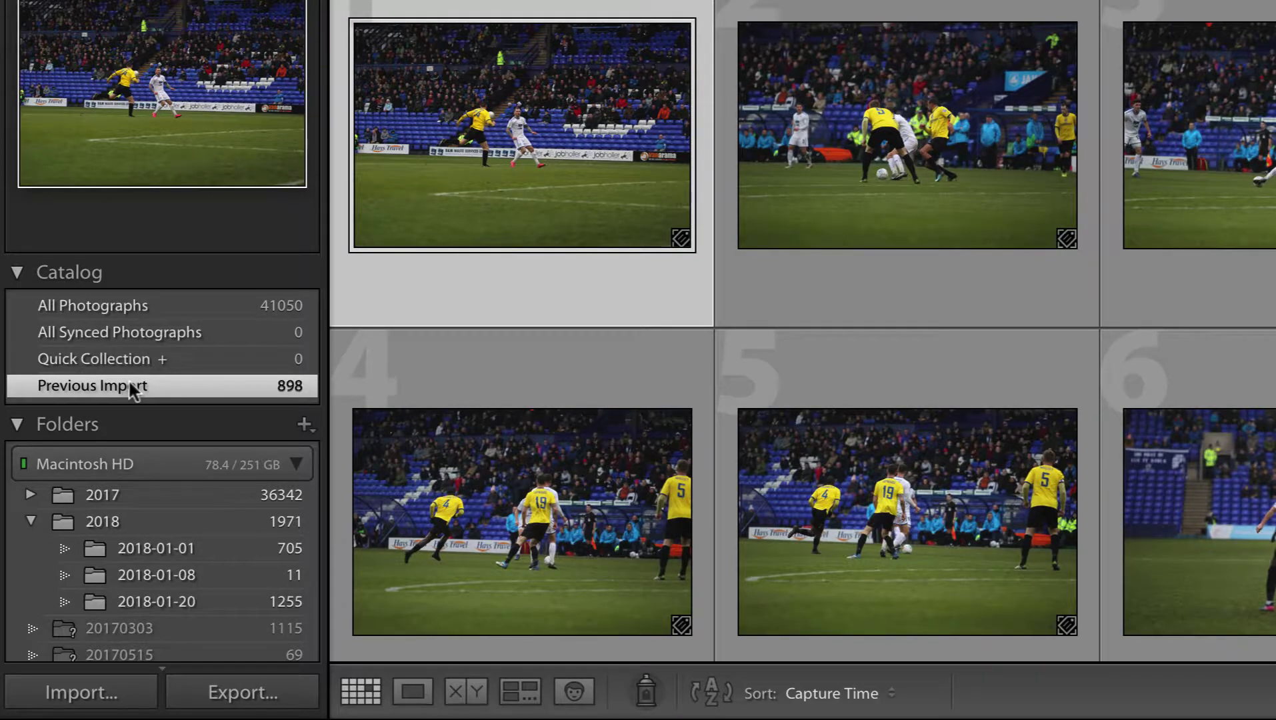
{"action": "left_click", "coordinate": [190, 305]}
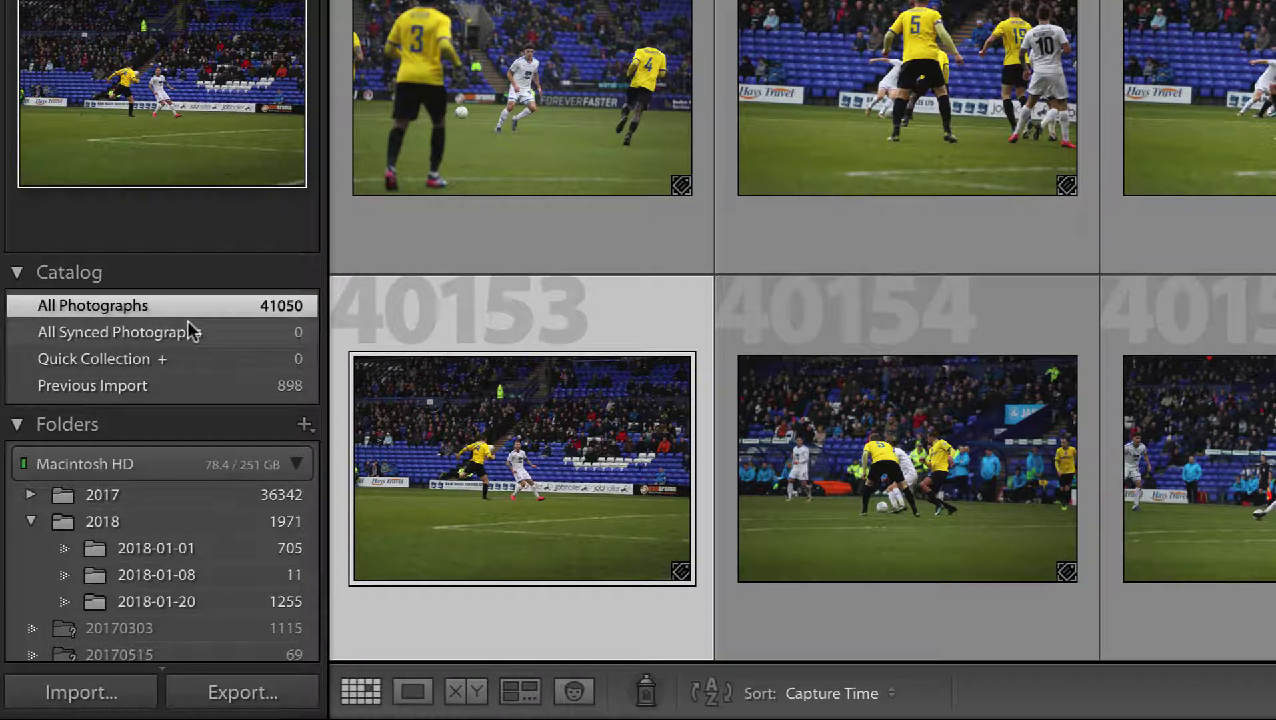
{"action": "left_click", "coordinate": [188, 331]}
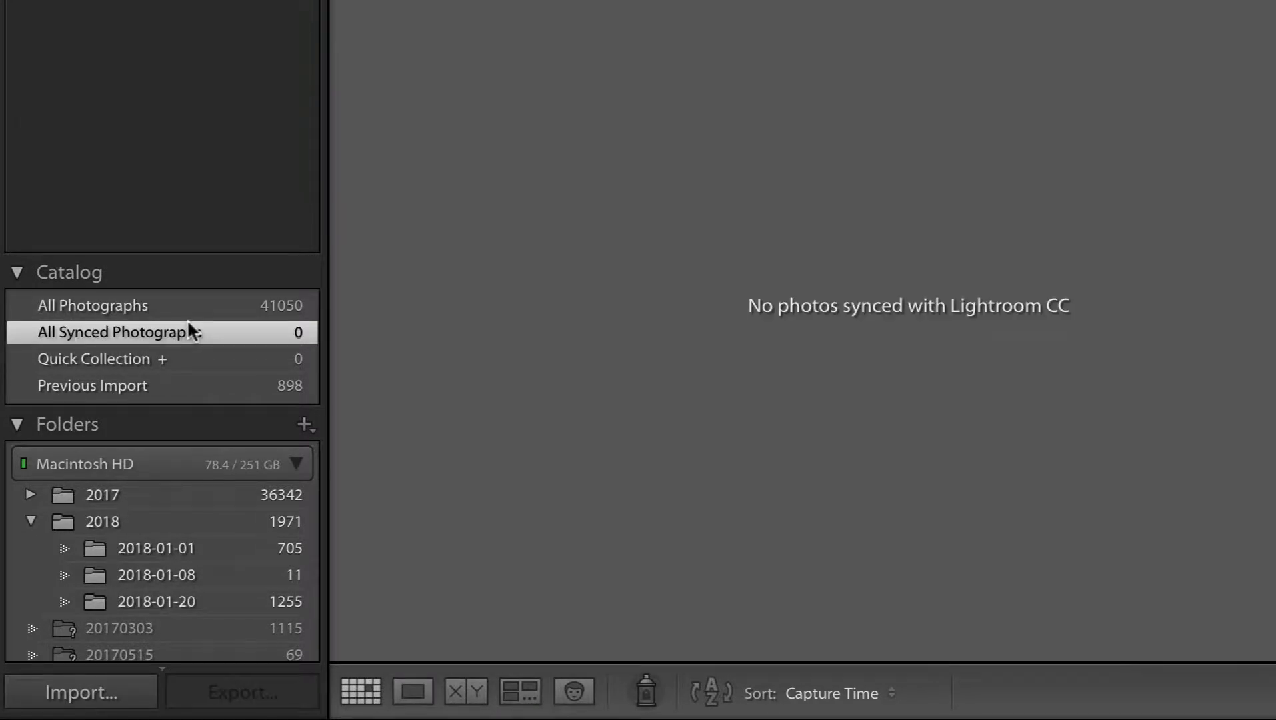
{"action": "left_click", "coordinate": [160, 360]}
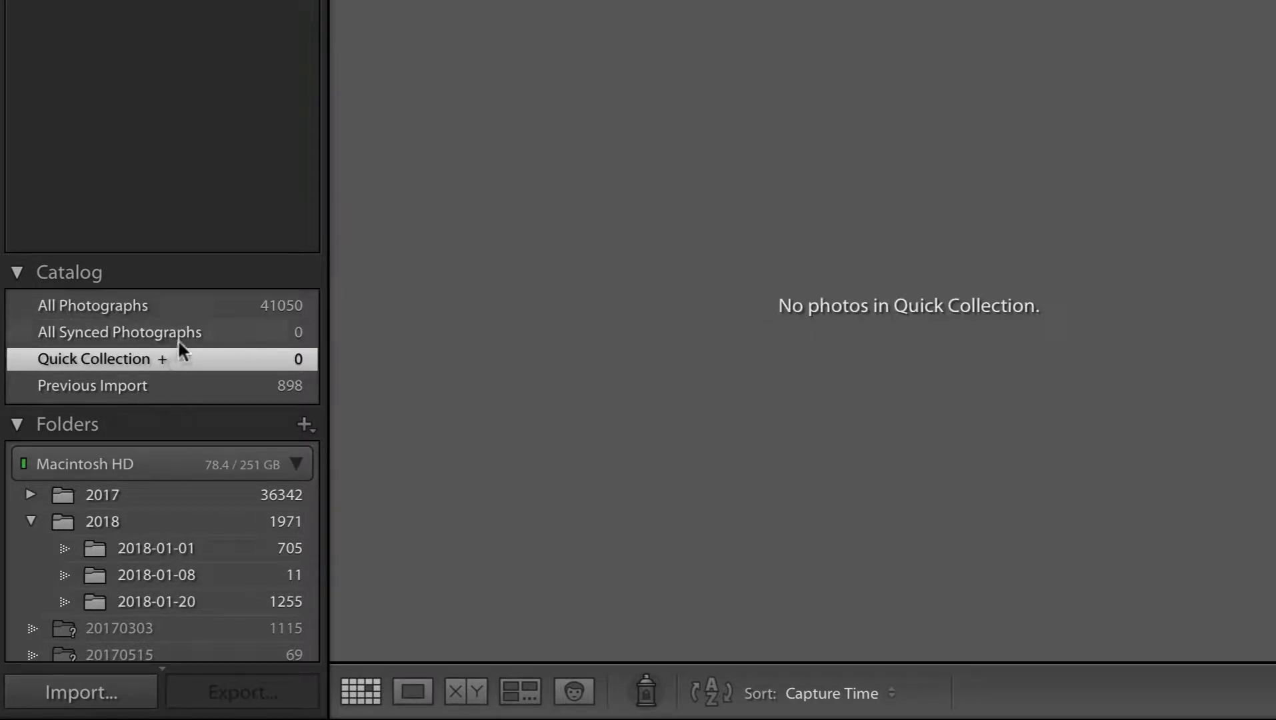
{"action": "left_click", "coordinate": [181, 335]}
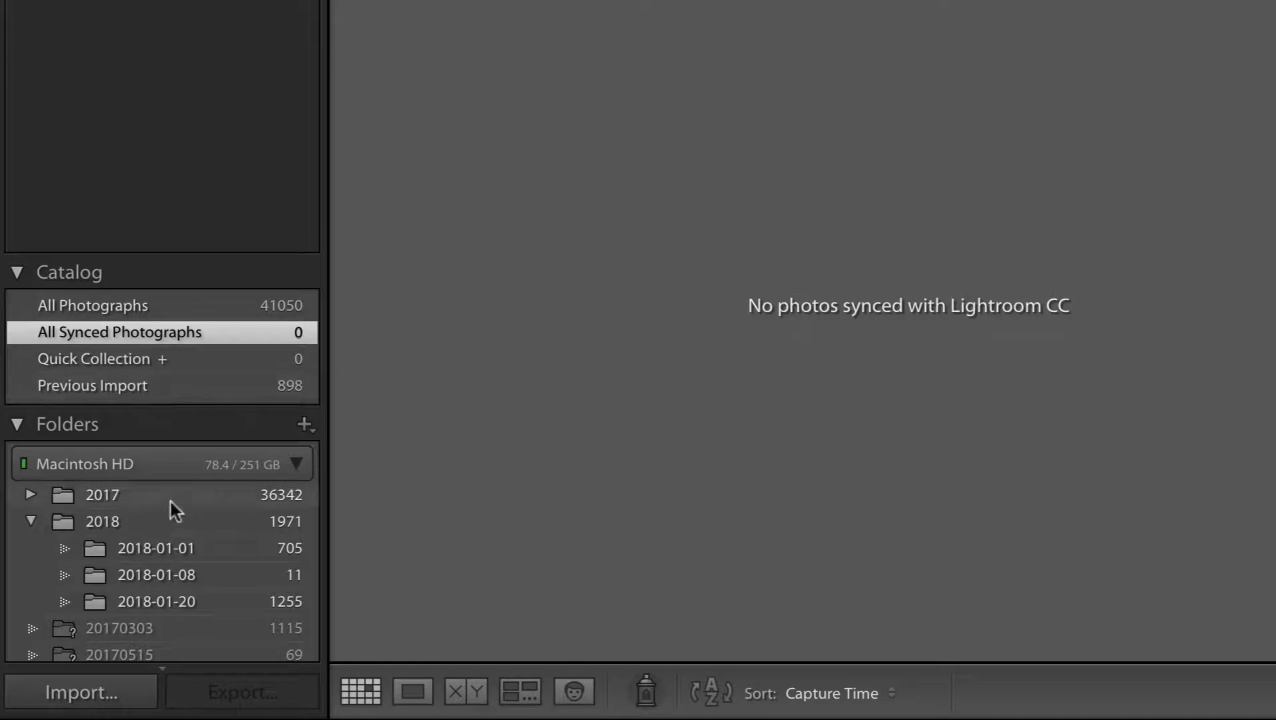
- Look through the library's folders, collections and publish services, and return to the catalog list
{"action": "scroll", "coordinate": [173, 525], "scroll_direction": "down", "scroll_amount": 5}
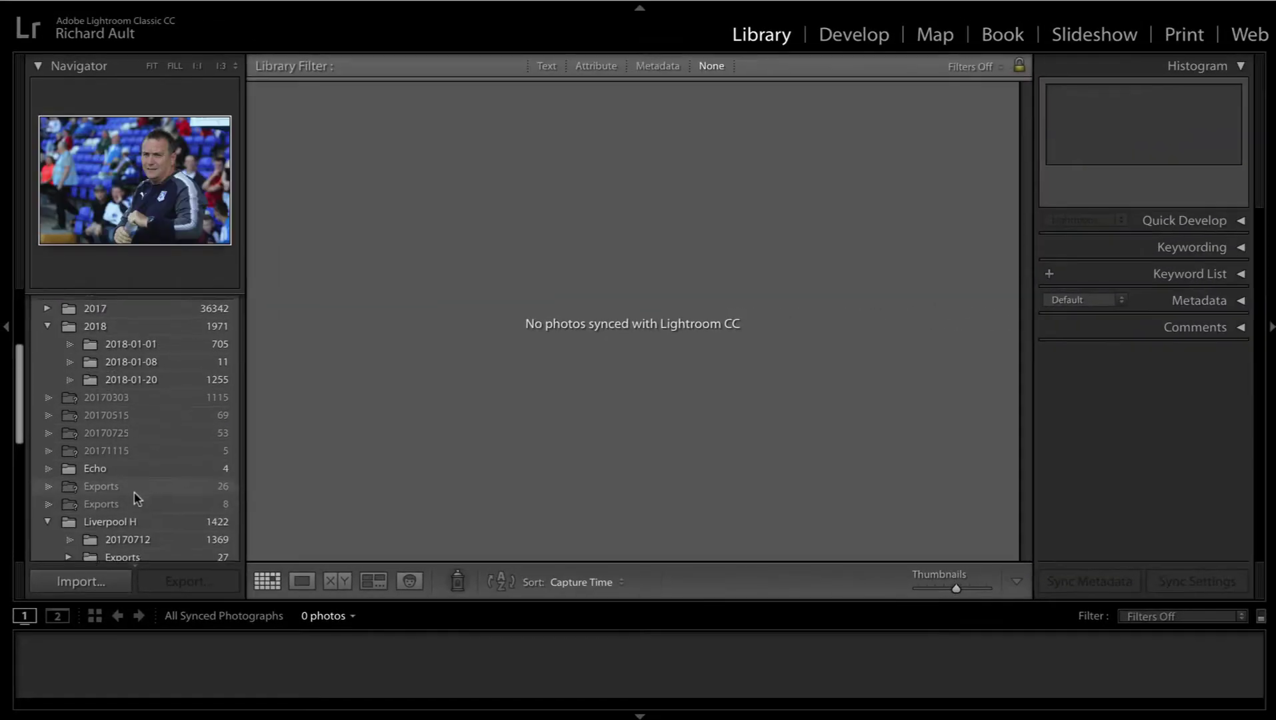
{"action": "scroll", "coordinate": [148, 533], "scroll_direction": "down", "scroll_amount": 3}
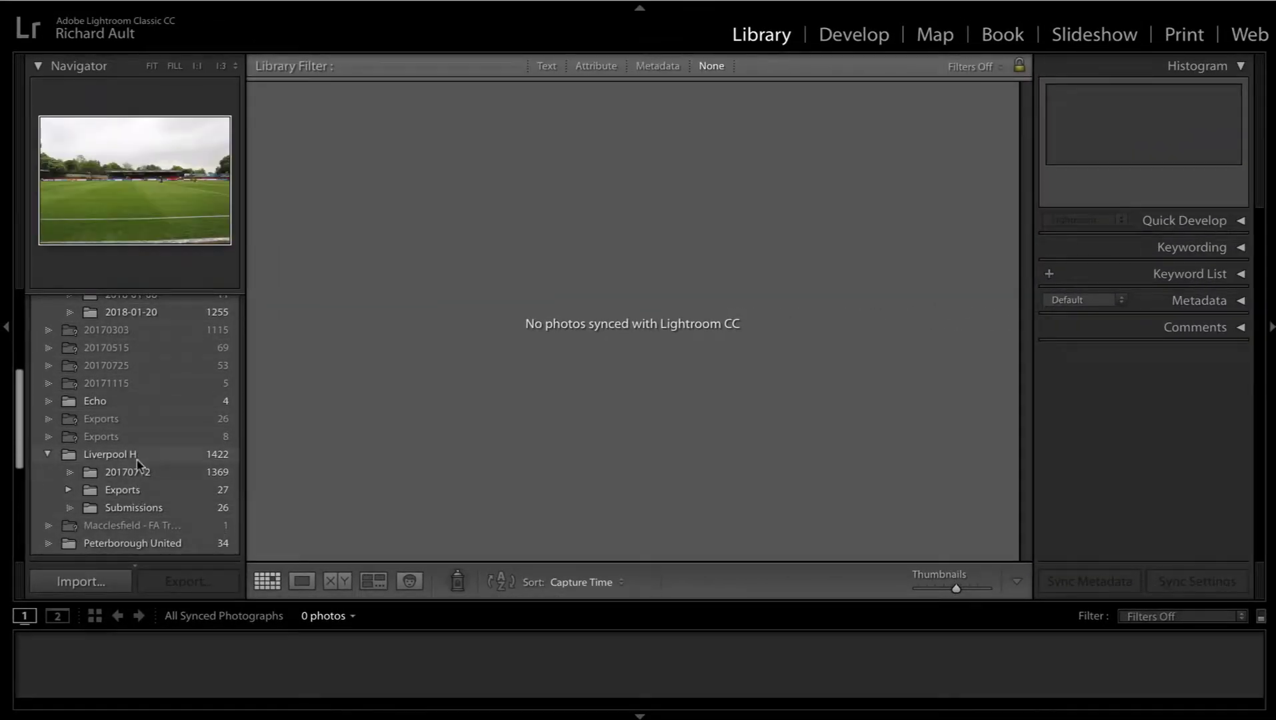
{"action": "scroll", "coordinate": [140, 477], "scroll_direction": "down", "scroll_amount": 5}
{"action": "scroll", "coordinate": [143, 464], "scroll_direction": "down", "scroll_amount": 3}
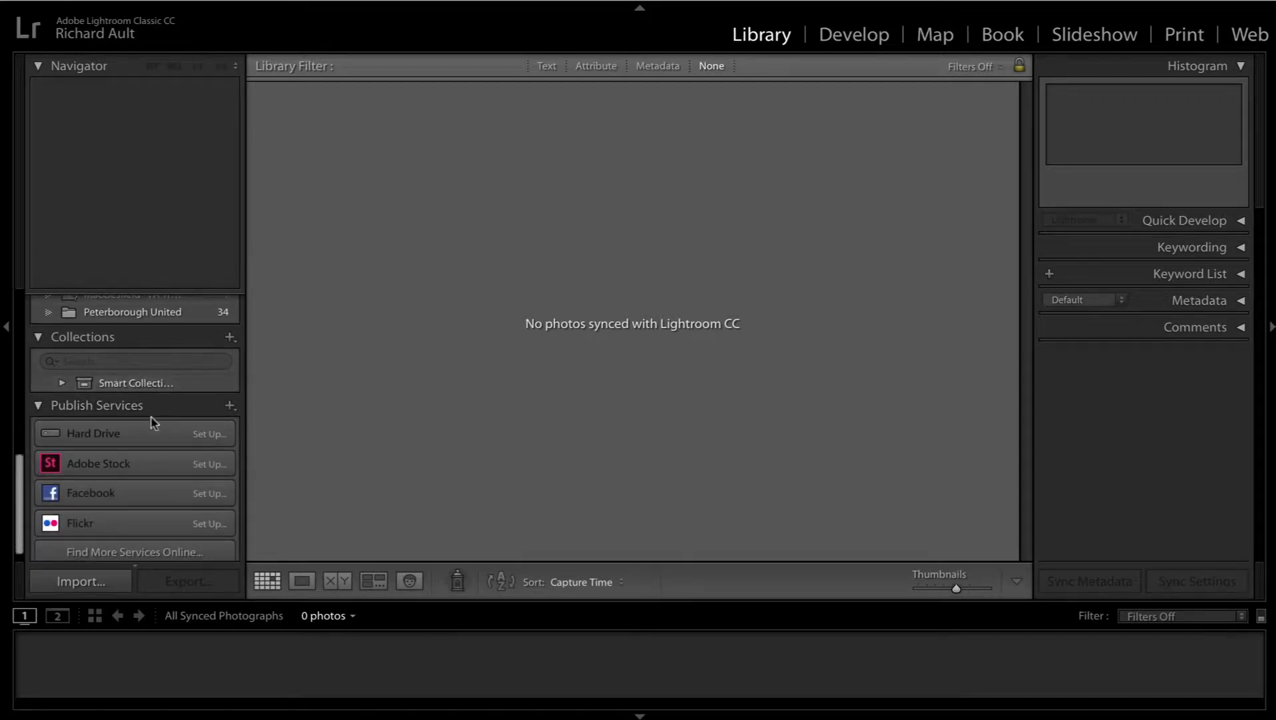
{"action": "scroll", "coordinate": [150, 423], "scroll_direction": "down", "scroll_amount": 1}
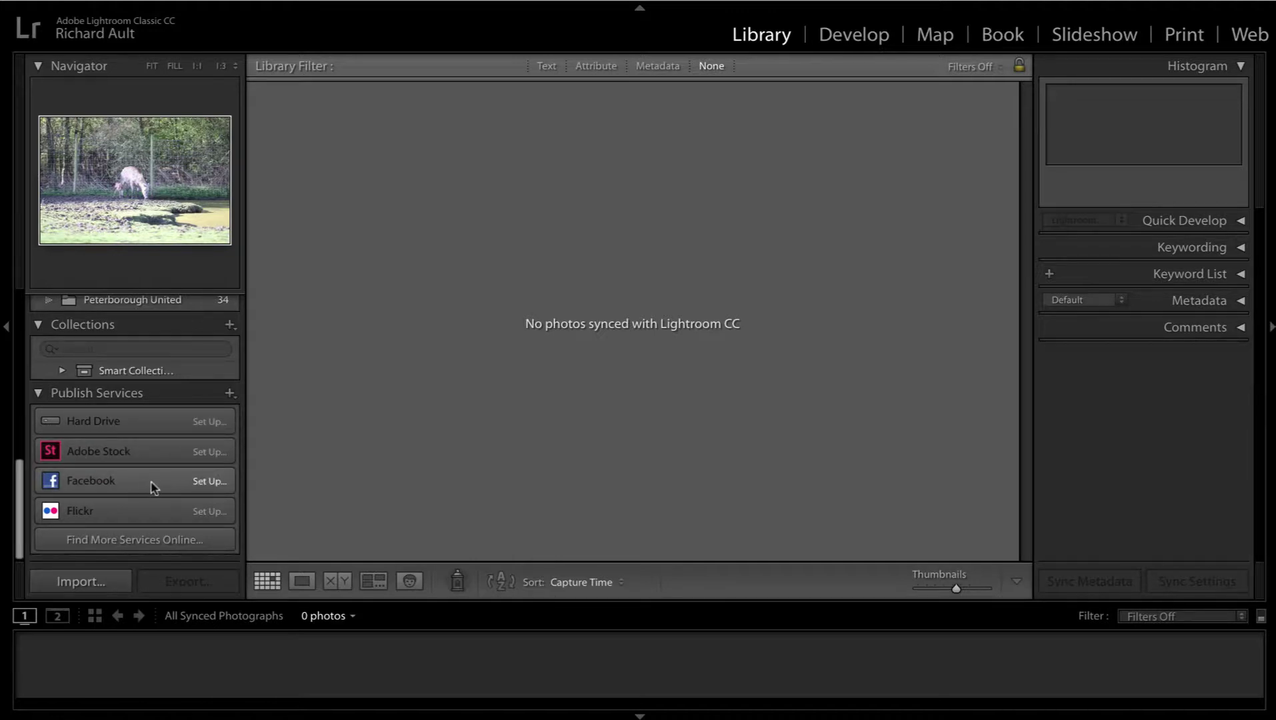
{"action": "scroll", "coordinate": [151, 485], "scroll_direction": "up", "scroll_amount": 5}
{"action": "scroll", "coordinate": [151, 489], "scroll_direction": "up", "scroll_amount": 5}
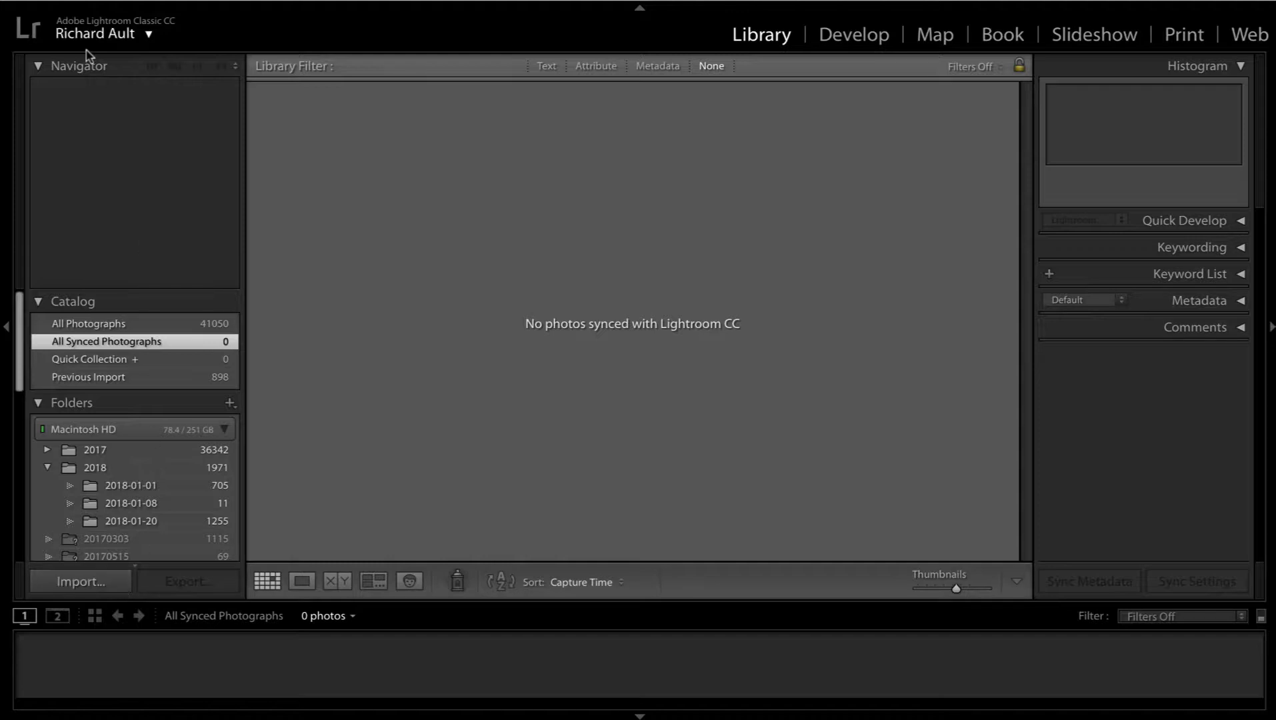
- Start a photo import and choose the Example Stock Pics folder inside Pictures as the source
{"action": "left_click", "coordinate": [162, 2]}
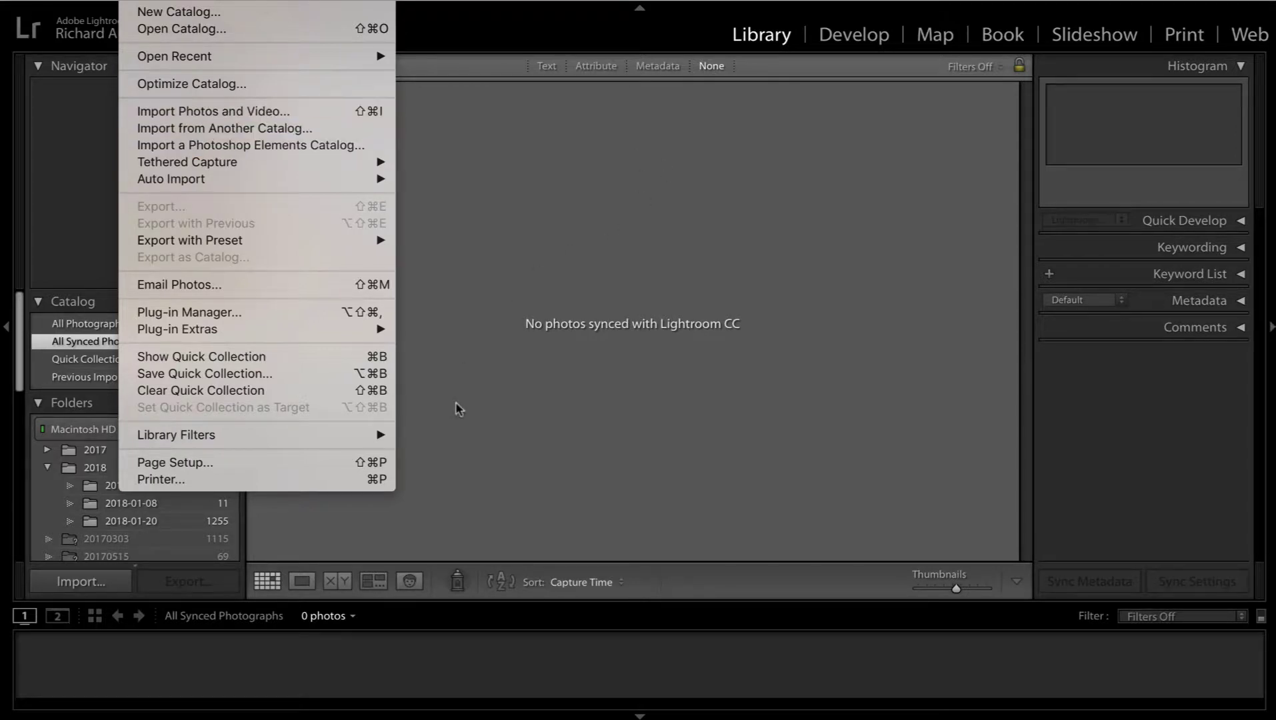
{"action": "left_click", "coordinate": [466, 434]}
{"action": "left_click", "coordinate": [83, 582]}
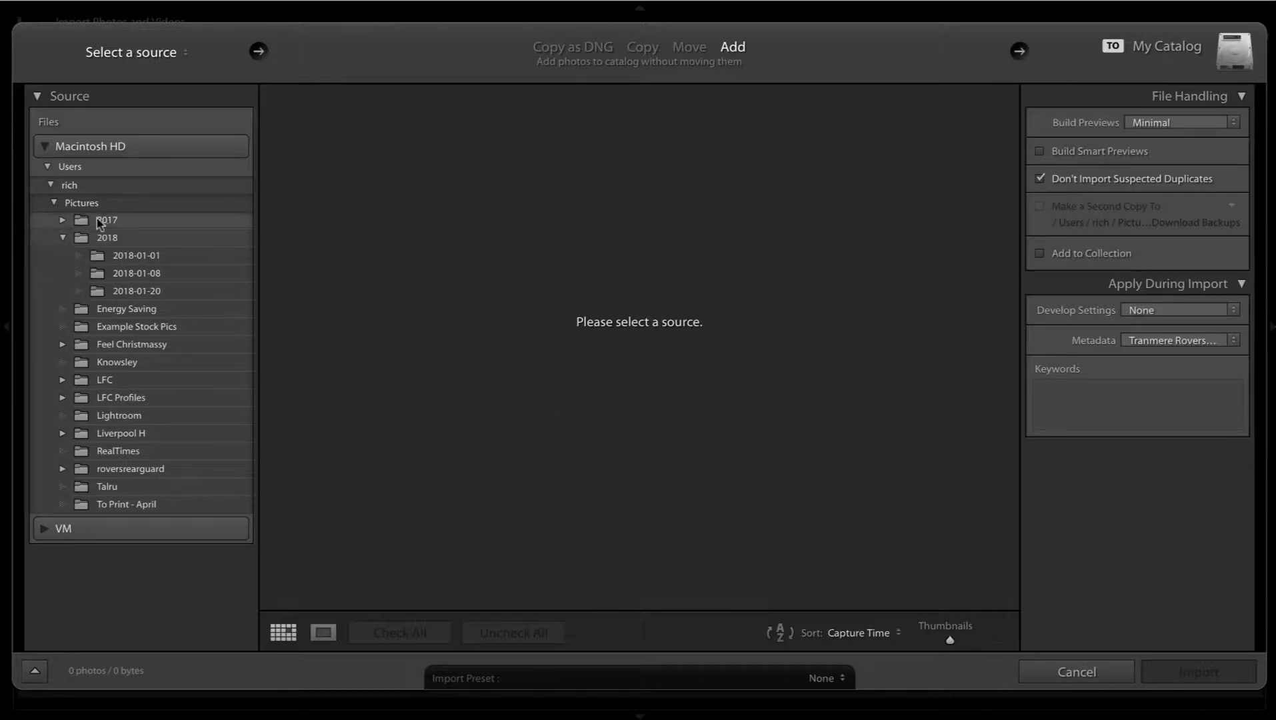
{"action": "left_click", "coordinate": [48, 190]}
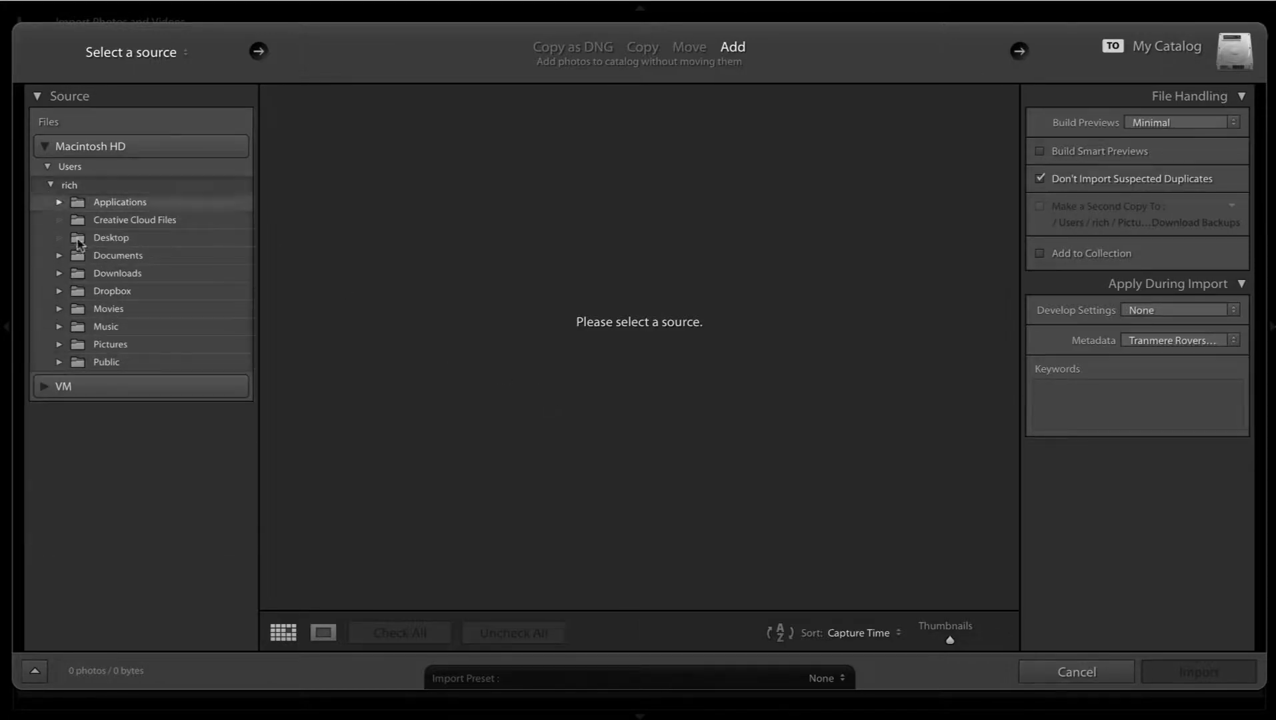
{"action": "left_click", "coordinate": [58, 344]}
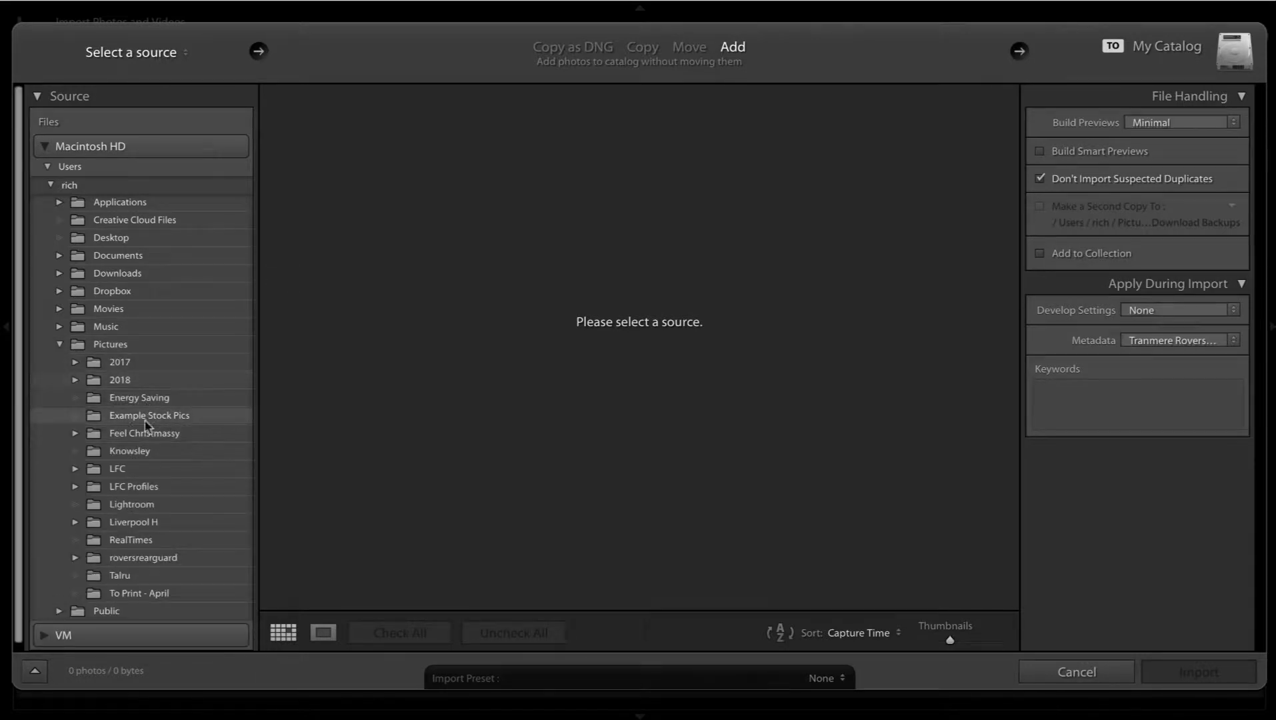
{"action": "left_click", "coordinate": [122, 420]}
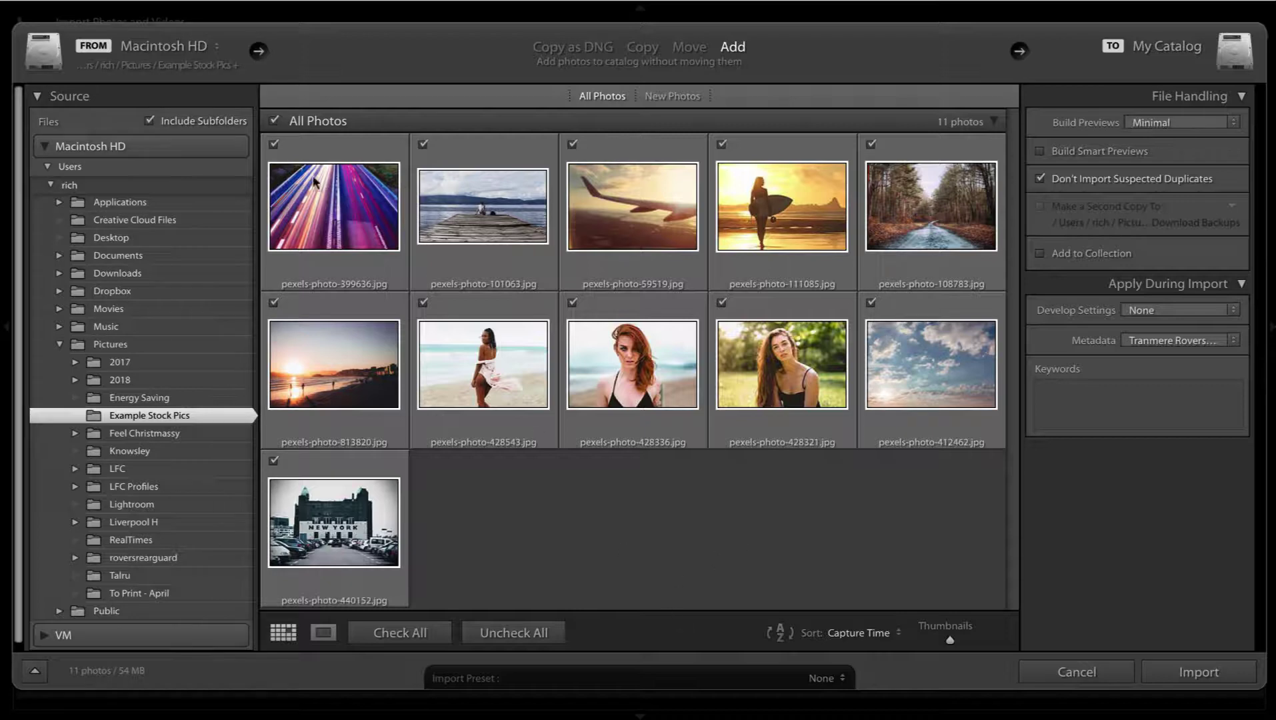
- Try marking only pexels-photo-428543.jpg, pexels-photo-428321.jpg and pexels-photo-440152.jpg for import, and mark all photos again
{"action": "left_click", "coordinate": [514, 634]}
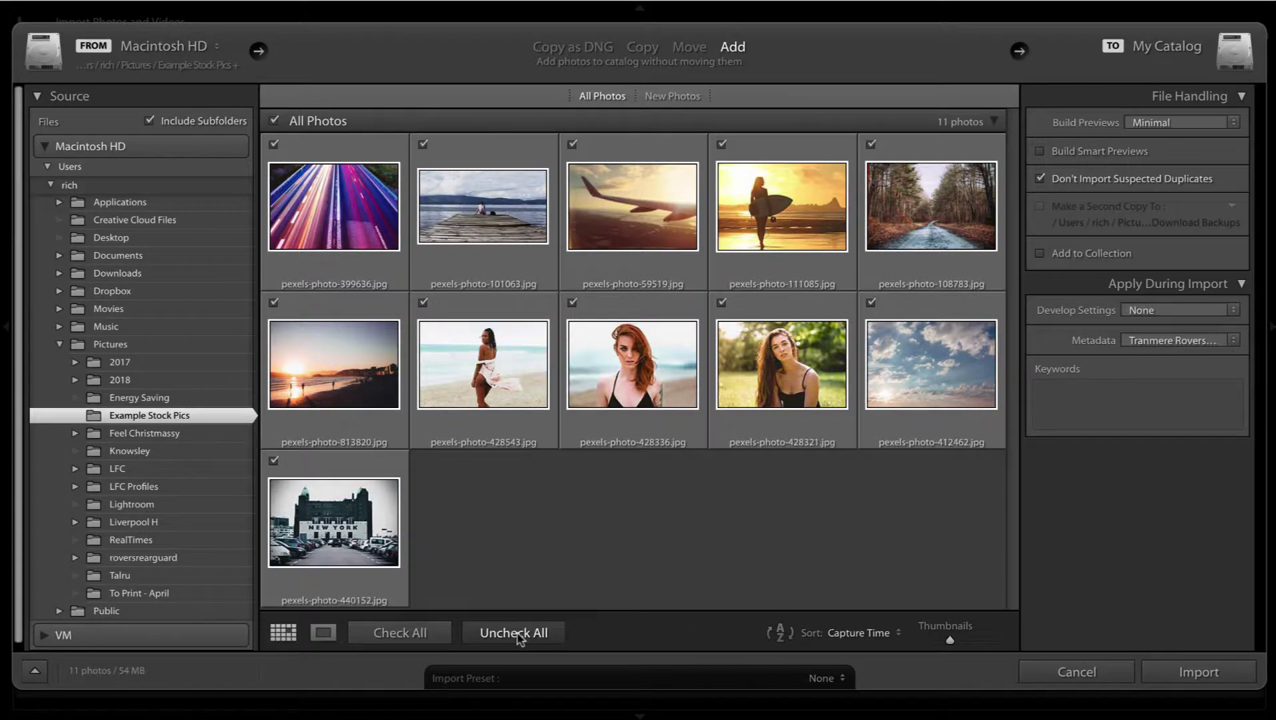
{"action": "left_click", "coordinate": [423, 304]}
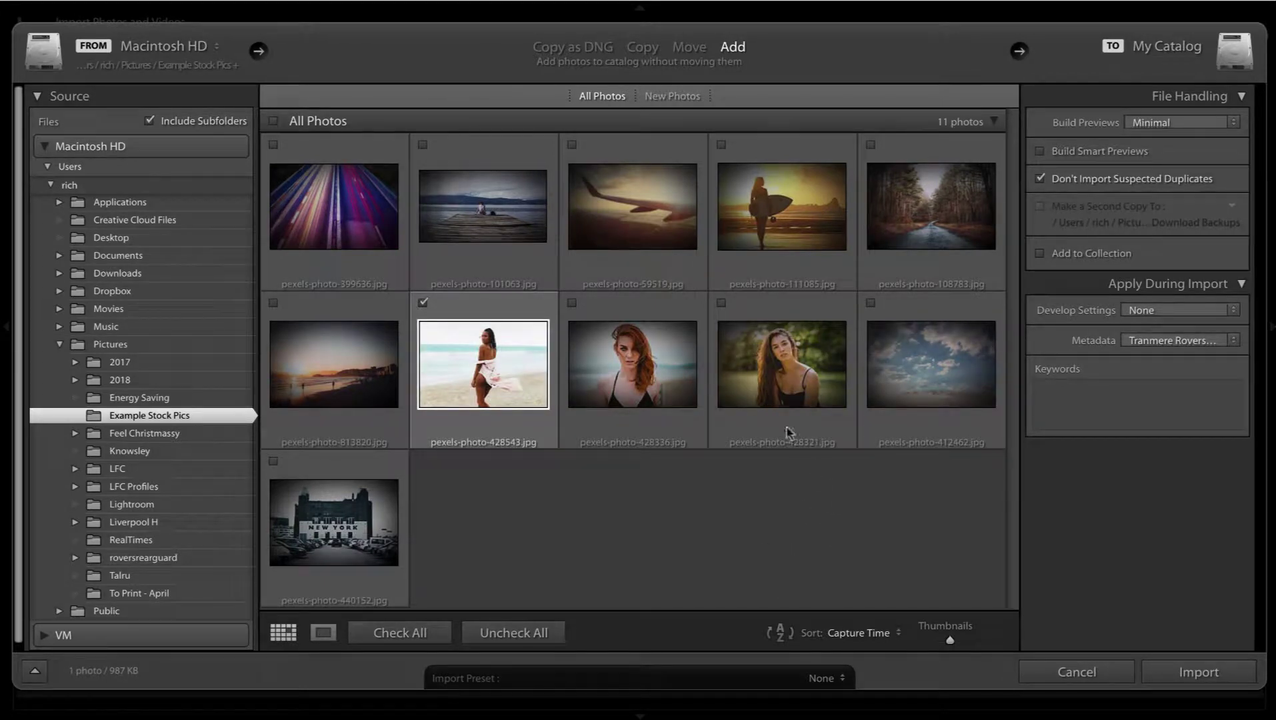
{"action": "left_click", "coordinate": [722, 304]}
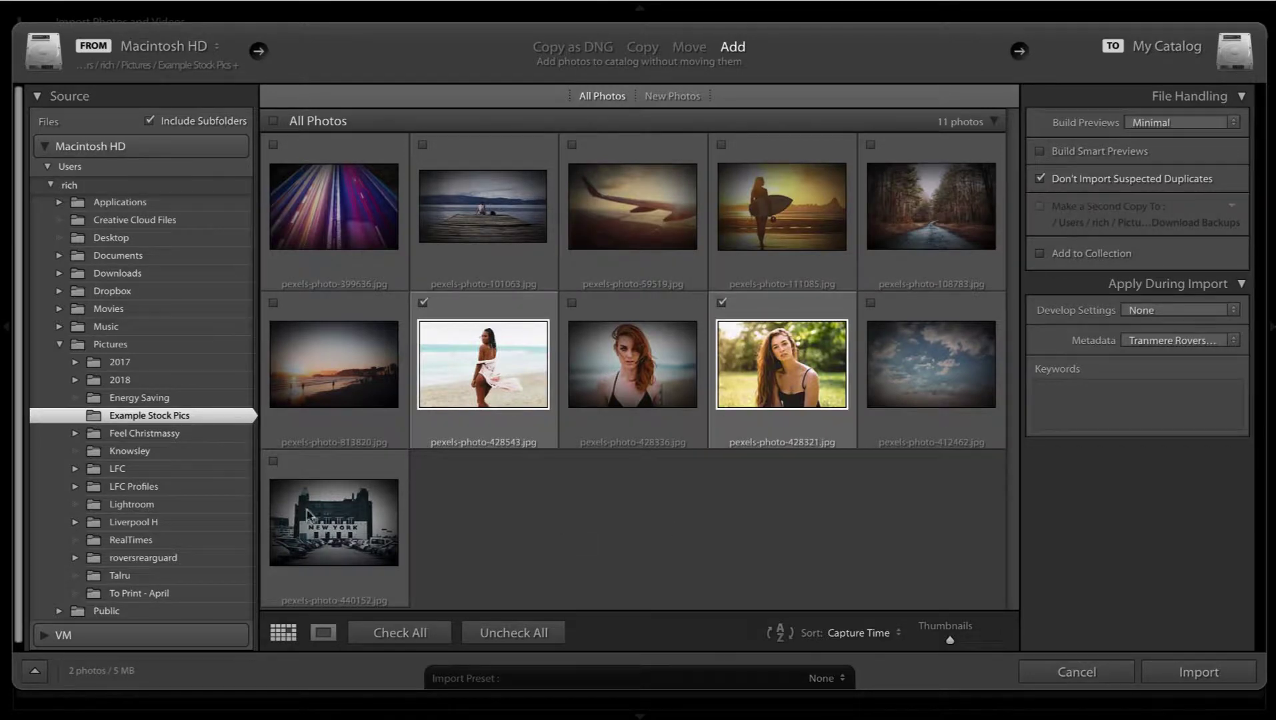
{"action": "left_click", "coordinate": [273, 461]}
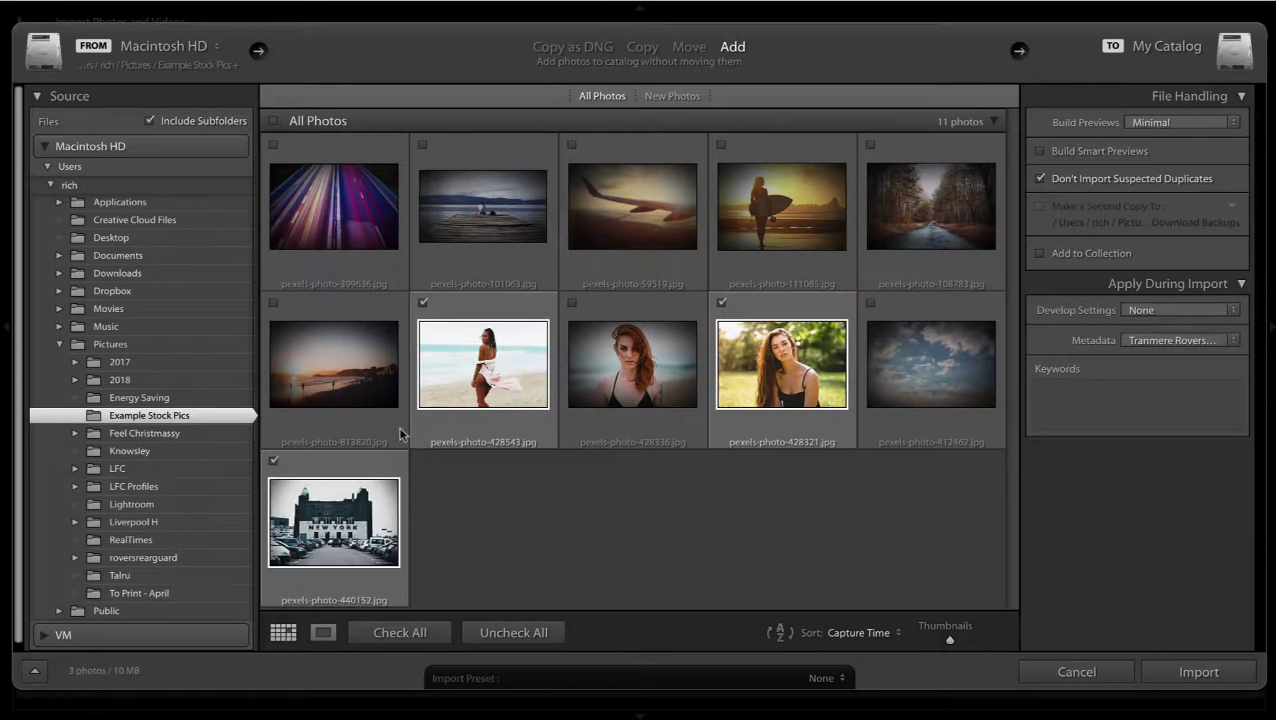
{"action": "left_click", "coordinate": [421, 633]}
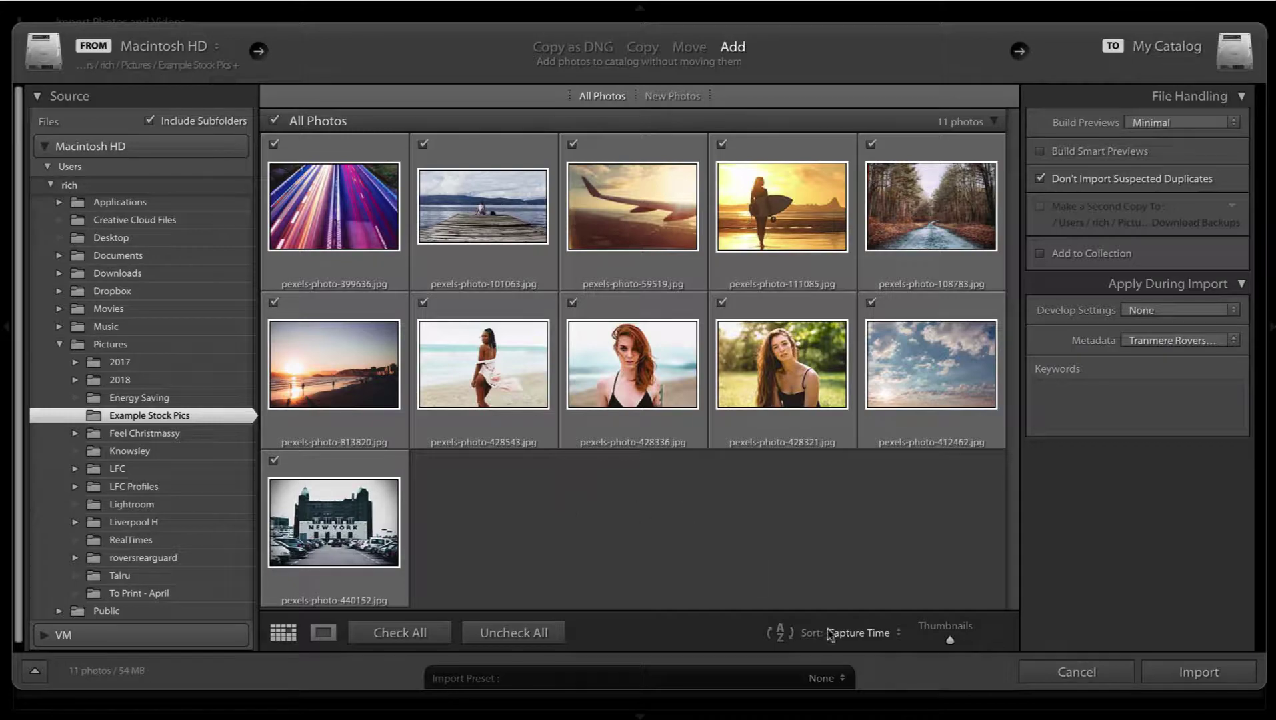
- Slightly reduce the import thumbnail size and view the options for building previews, keeping Minimal
{"action": "mouse_move", "coordinate": [951, 642]}
{"action": "left_mouse_down"}
{"action": "mouse_move", "coordinate": [970, 644]}
{"action": "mouse_move", "coordinate": [947, 645]}
{"action": "left_mouse_up"}
{"action": "left_click", "coordinate": [1239, 127]}
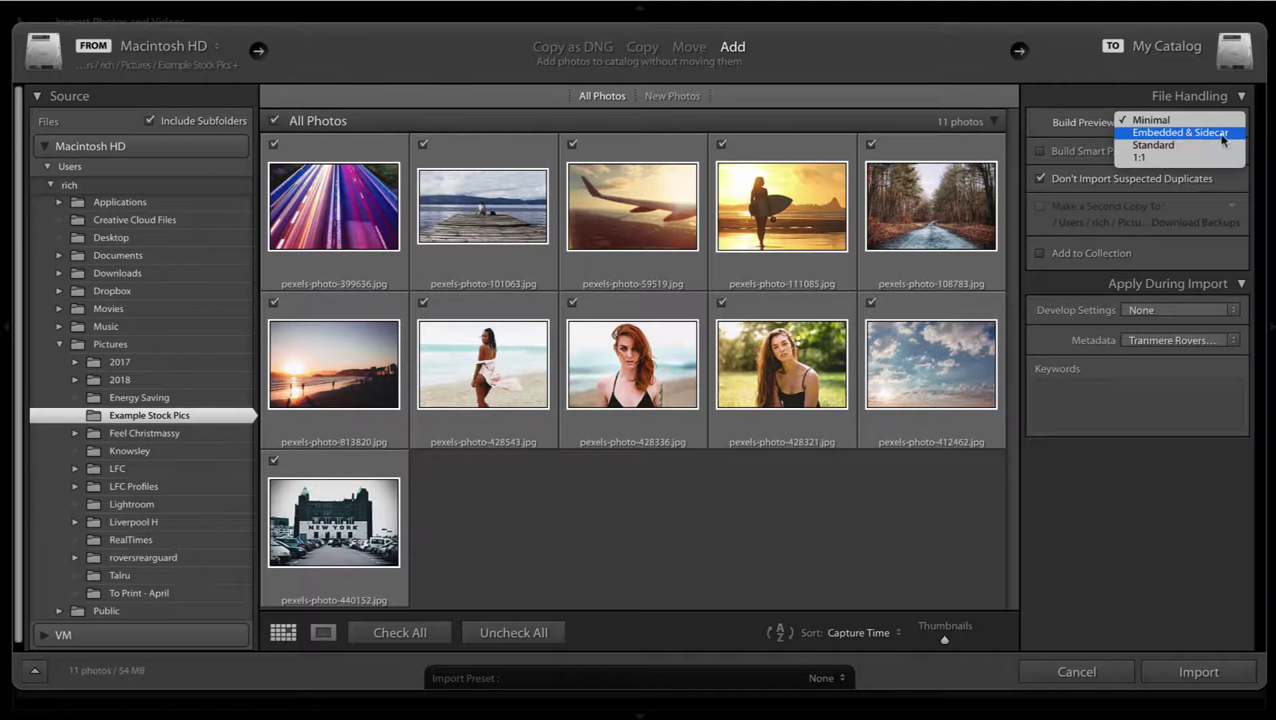
{"action": "left_click", "coordinate": [1256, 147]}
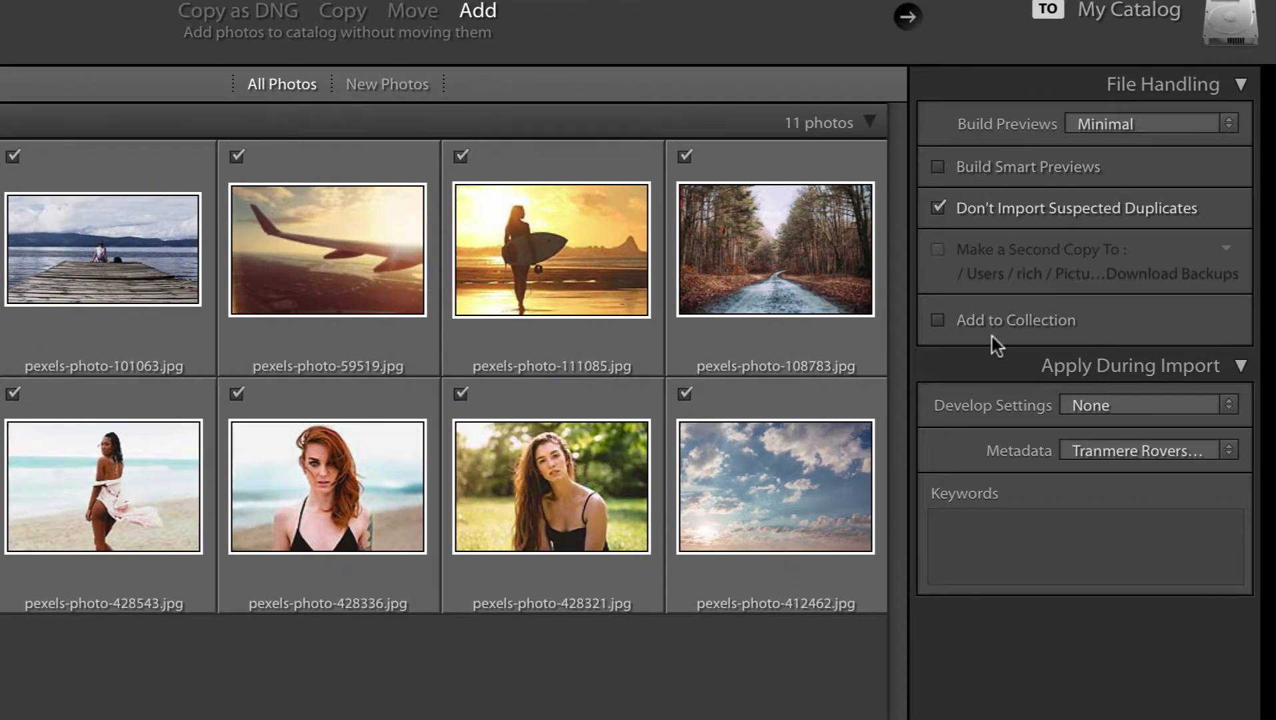
- Try the option that adds the imported photos to the Quick Collection, and switch it off again
{"action": "left_click", "coordinate": [987, 326]}
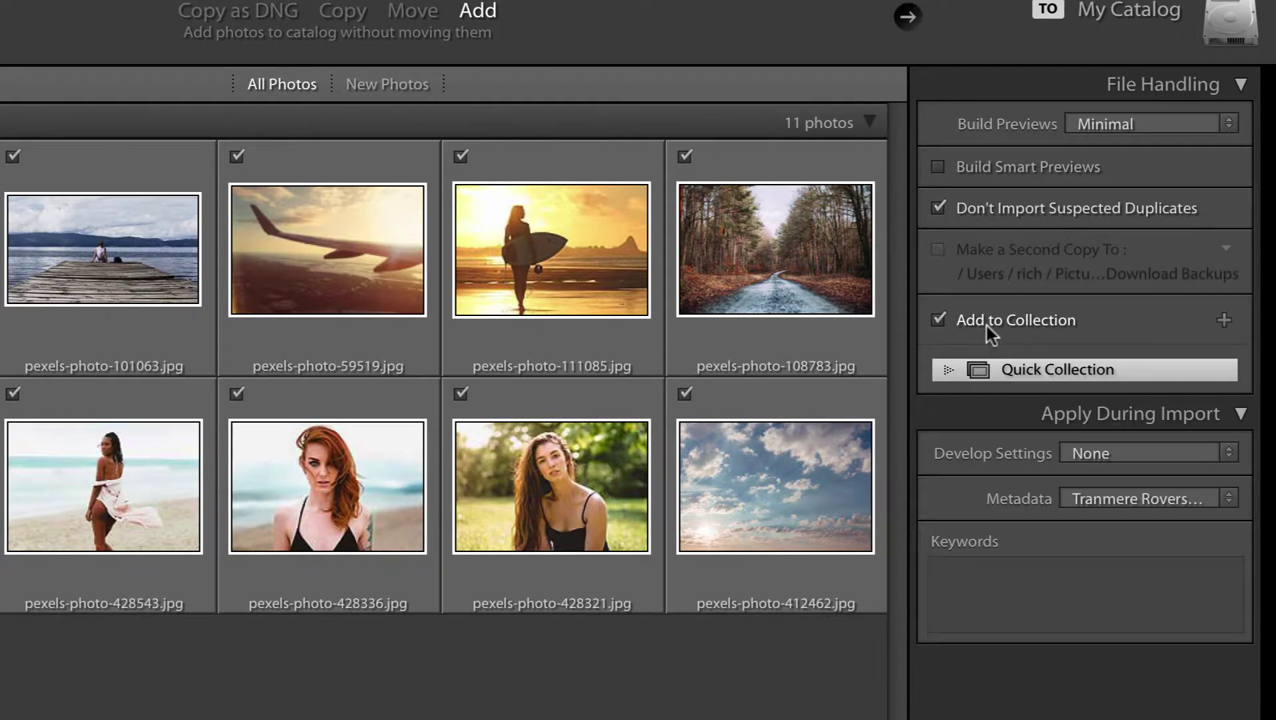
{"action": "left_click", "coordinate": [987, 326]}
{"action": "left_click", "coordinate": [1038, 327]}
{"action": "left_click", "coordinate": [946, 321]}
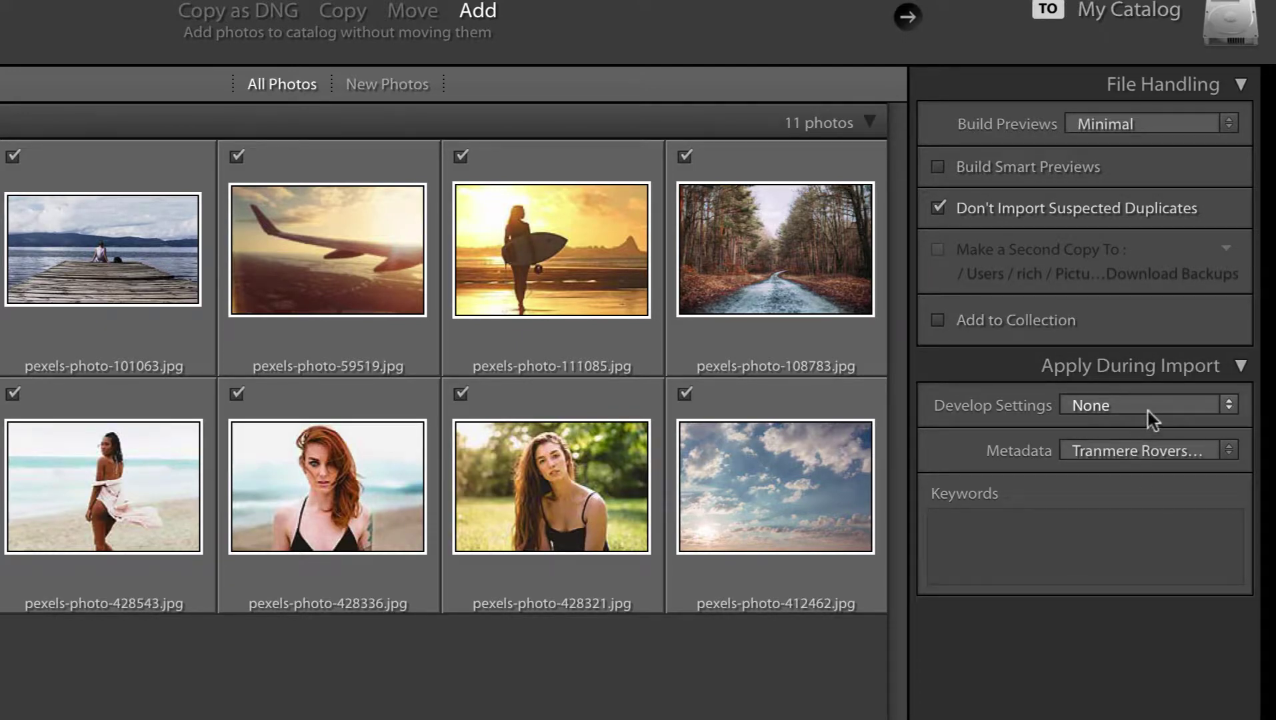
- View the develop preset groups that can be applied during import, keeping the setting at None
{"action": "left_click", "coordinate": [1178, 410]}
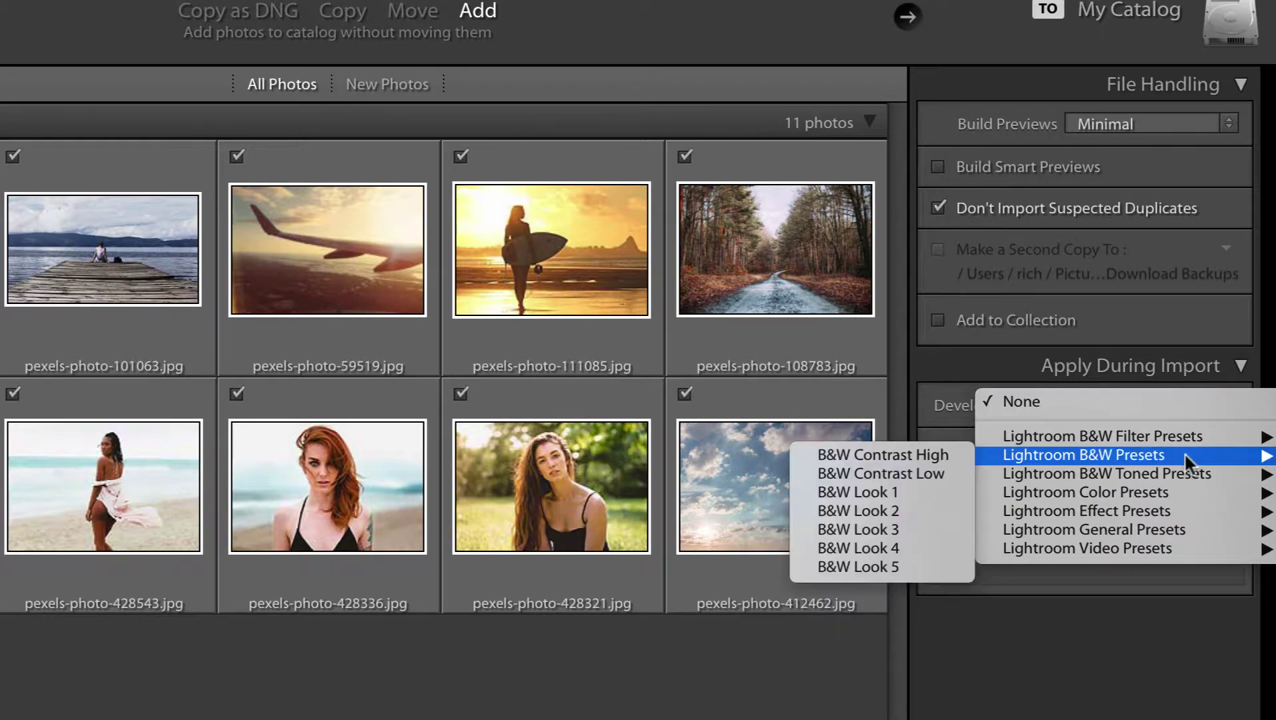
{"action": "mouse_move", "coordinate": [1184, 479]}
{"action": "mouse_move", "coordinate": [1174, 524]}
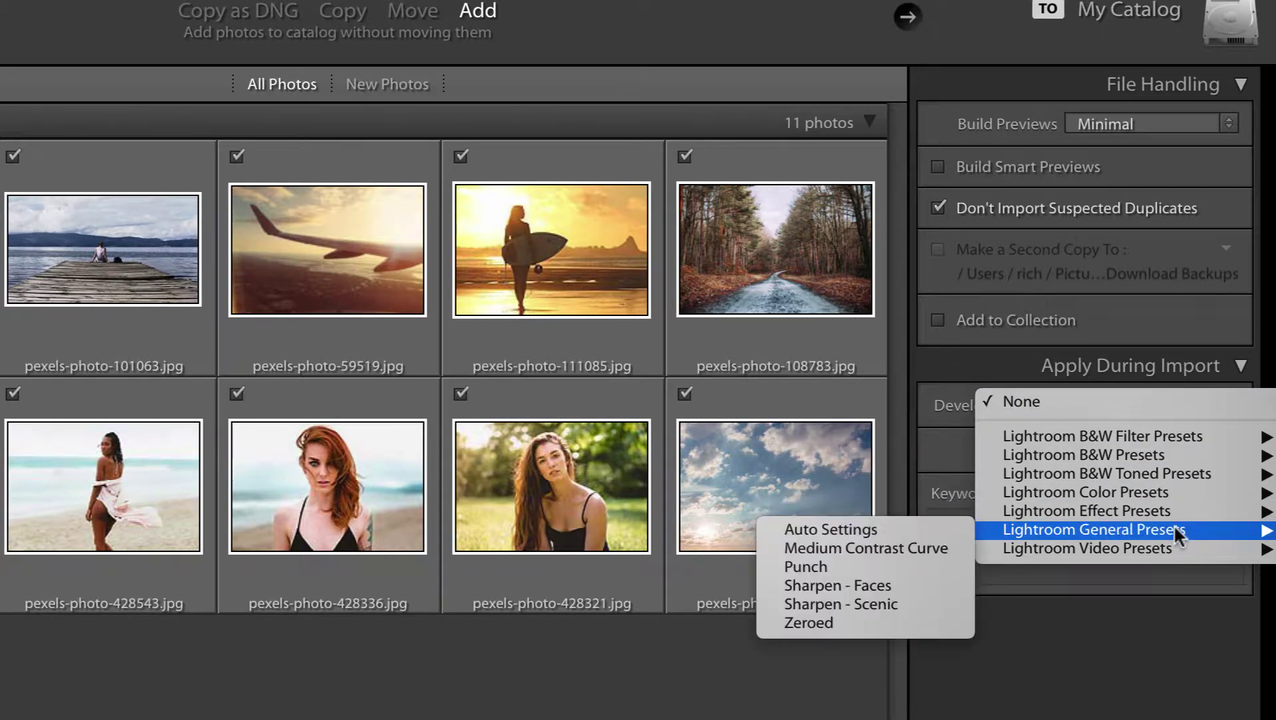
{"action": "left_click", "coordinate": [1134, 671]}
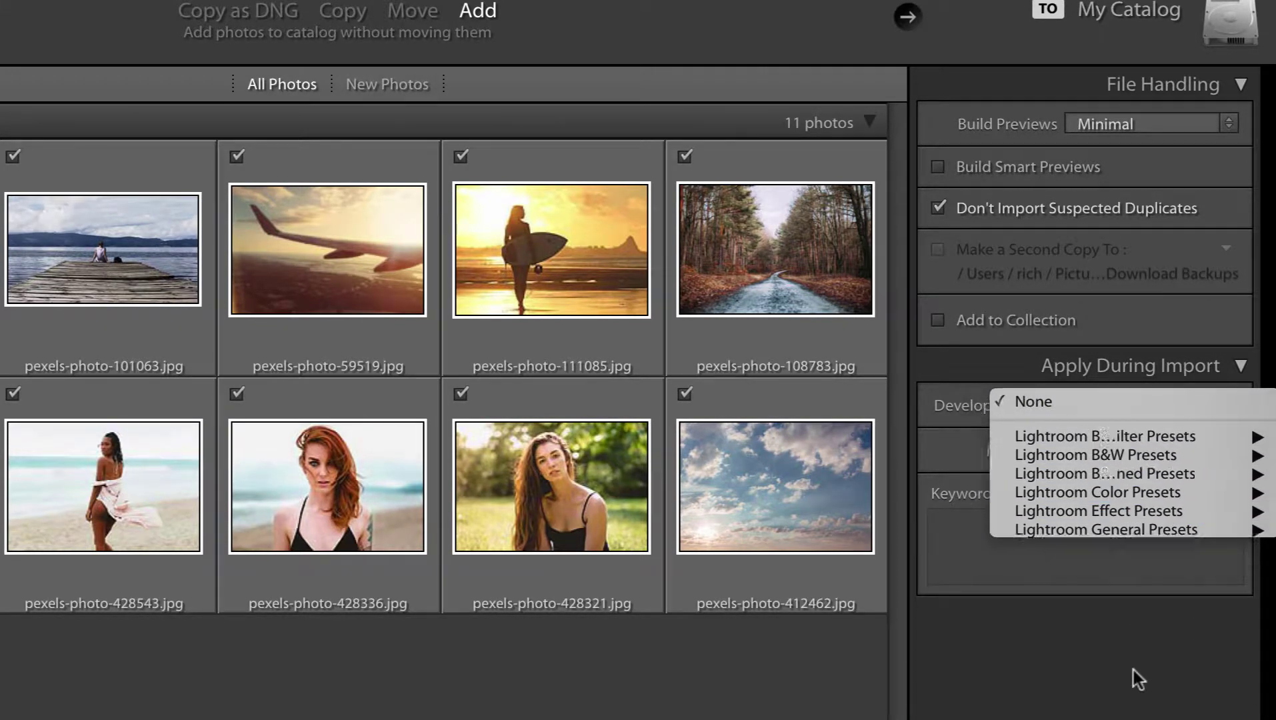
- Set the metadata preset applied during import to None
{"action": "left_click", "coordinate": [1177, 454]}
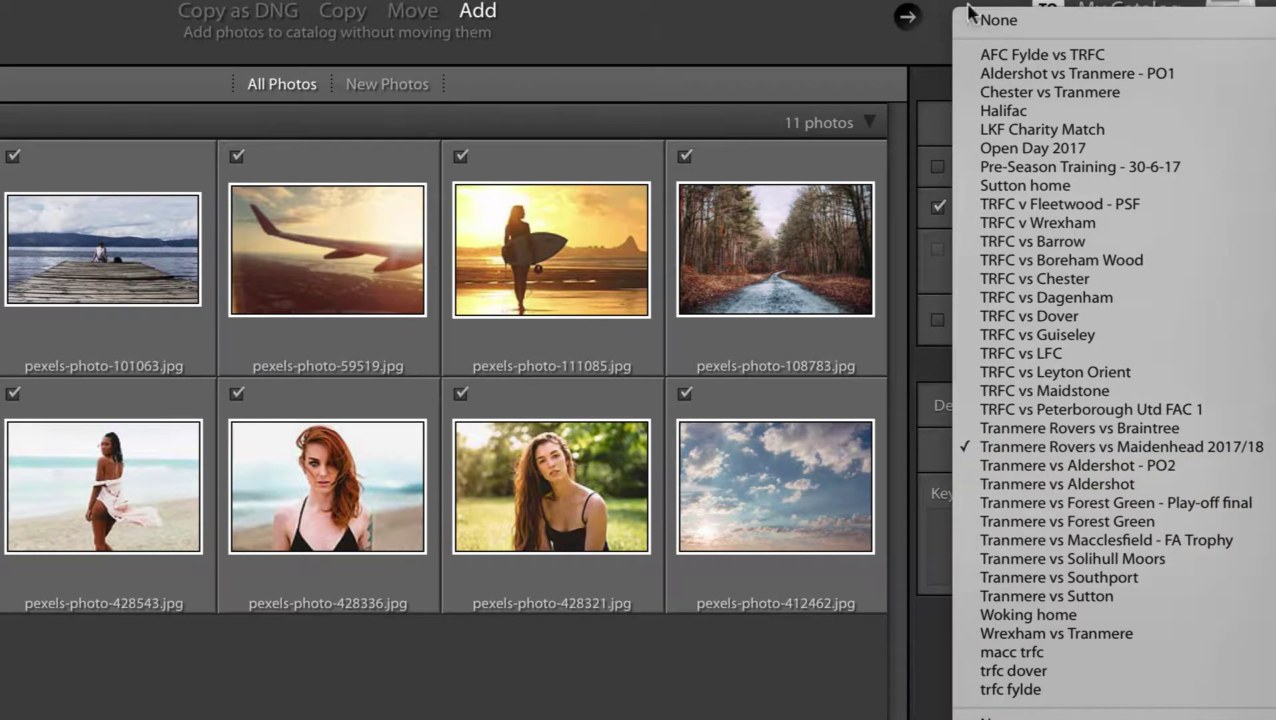
{"action": "left_click", "coordinate": [1007, 21]}
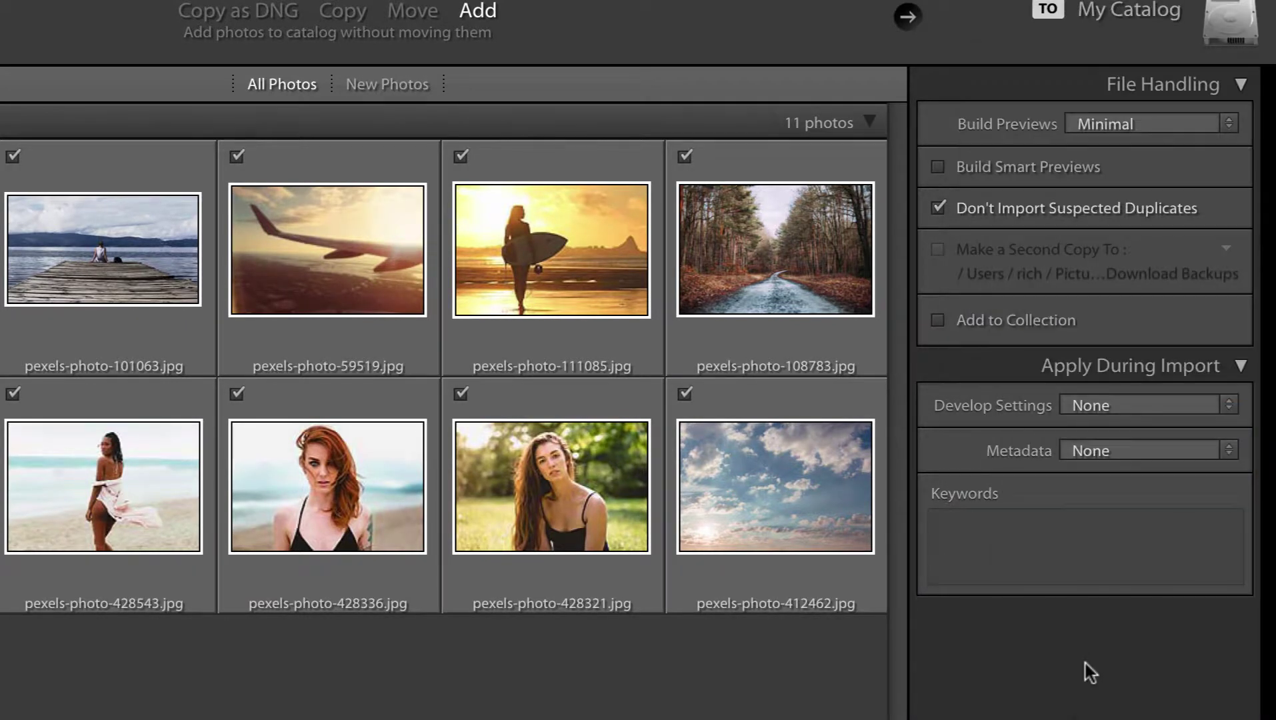
{"action": "left_click", "coordinate": [1137, 453]}
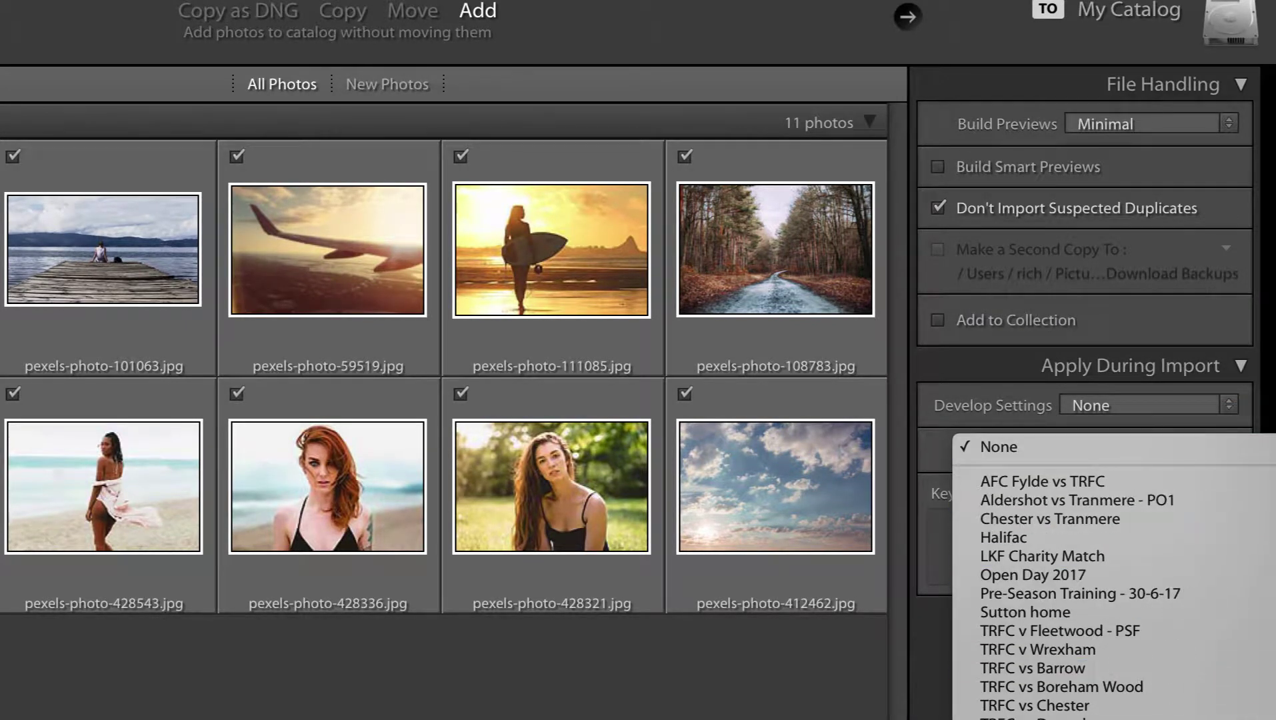
{"action": "left_click", "coordinate": [947, 713]}
- Leave the import keywords empty and import all the marked photos from Example Stock Pics
{"action": "left_click", "coordinate": [981, 548]}
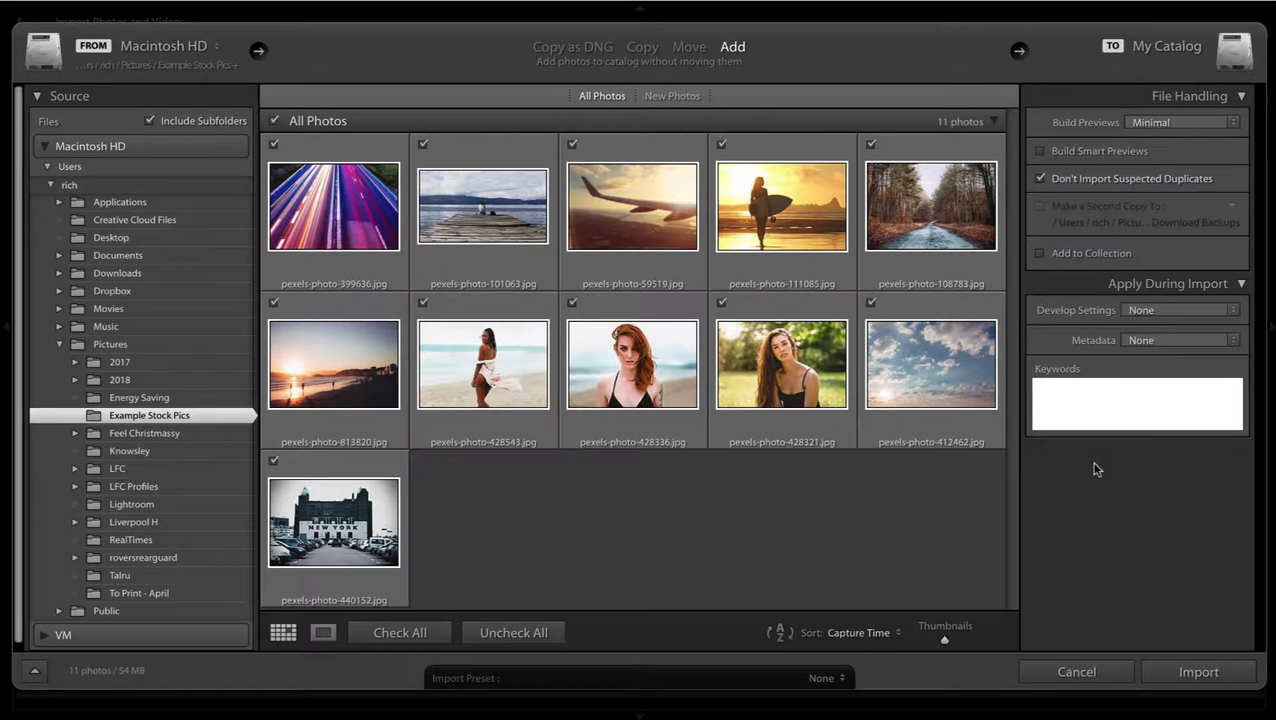
{"action": "left_click", "coordinate": [1097, 470]}
{"action": "left_click", "coordinate": [1194, 673]}
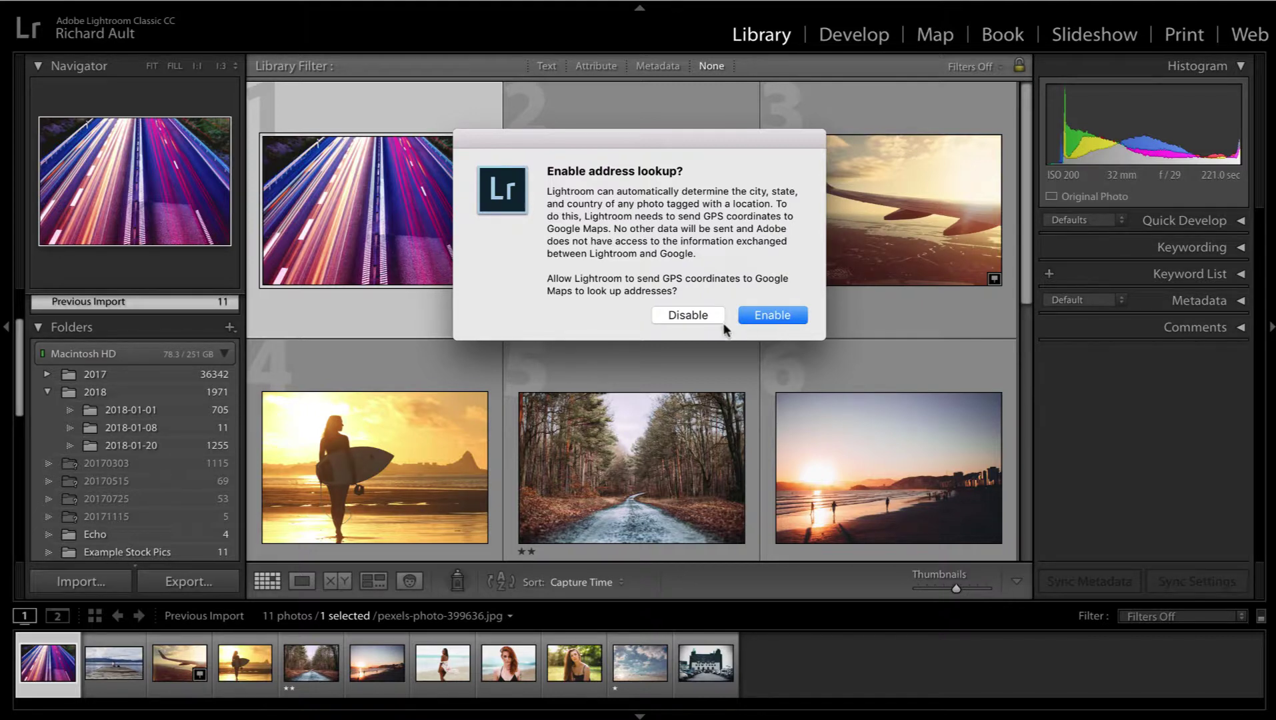
- Disable the address lookup that would send the photos' GPS coordinates to Google Maps
{"action": "left_click", "coordinate": [702, 316]}
{"action": "left_click", "coordinate": [70, 30]}
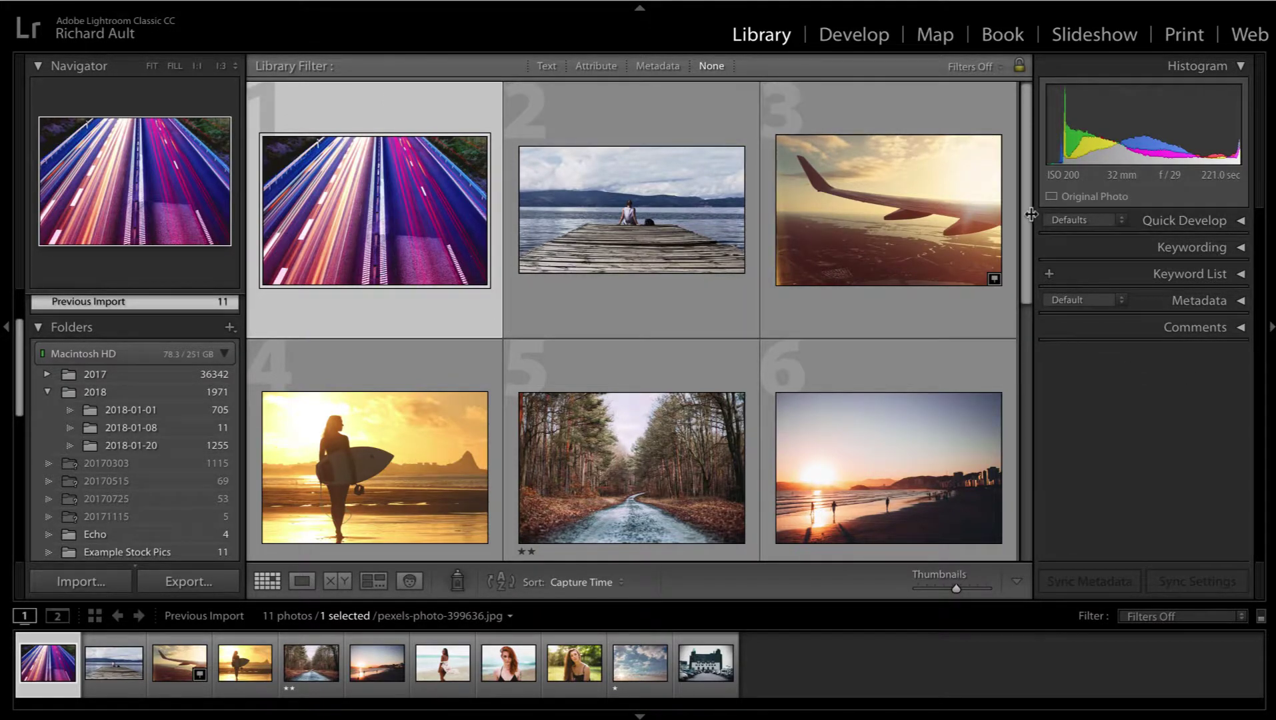
{"action": "mouse_move", "coordinate": [1032, 212]}
{"action": "left_mouse_down"}
{"action": "mouse_move", "coordinate": [1037, 439]}
{"action": "mouse_move", "coordinate": [1032, 212]}
{"action": "left_mouse_up"}
- Look through the catalog's folder list, including the year folders and Example Stock Pics
{"action": "mouse_move", "coordinate": [975, 169]}
{"action": "scroll", "coordinate": [158, 426], "scroll_direction": "up", "scroll_amount": 1}
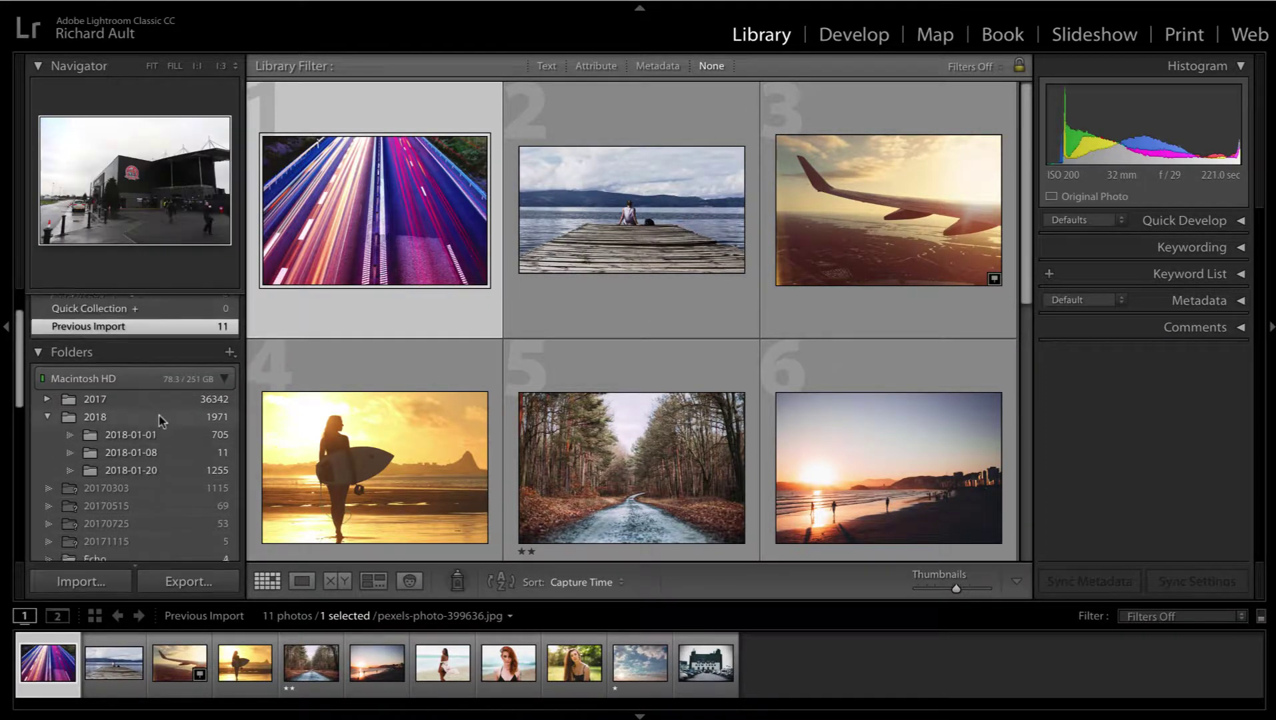
{"action": "scroll", "coordinate": [163, 423], "scroll_direction": "down", "scroll_amount": 4}
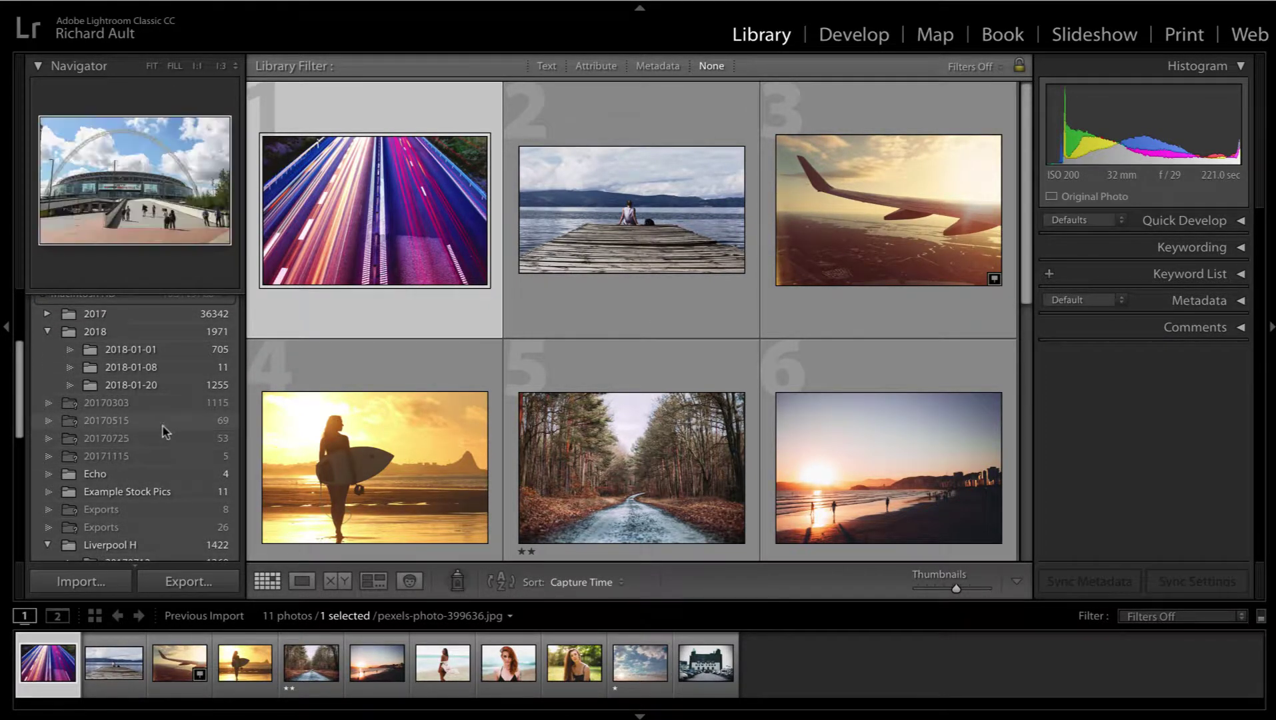
{"action": "scroll", "coordinate": [184, 439], "scroll_direction": "up", "scroll_amount": 2}
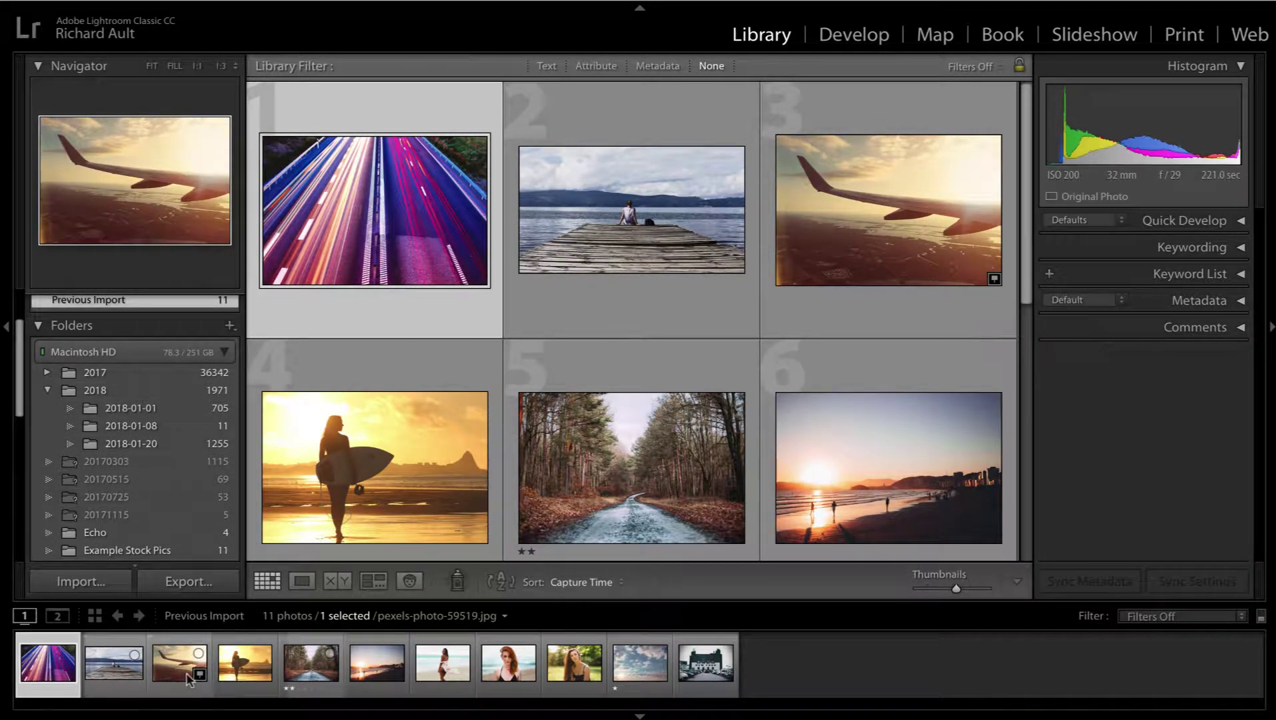
- View the surfer photo enlarged, and look at several other imported photos, ending with the New York building
{"action": "left_click", "coordinate": [247, 674]}
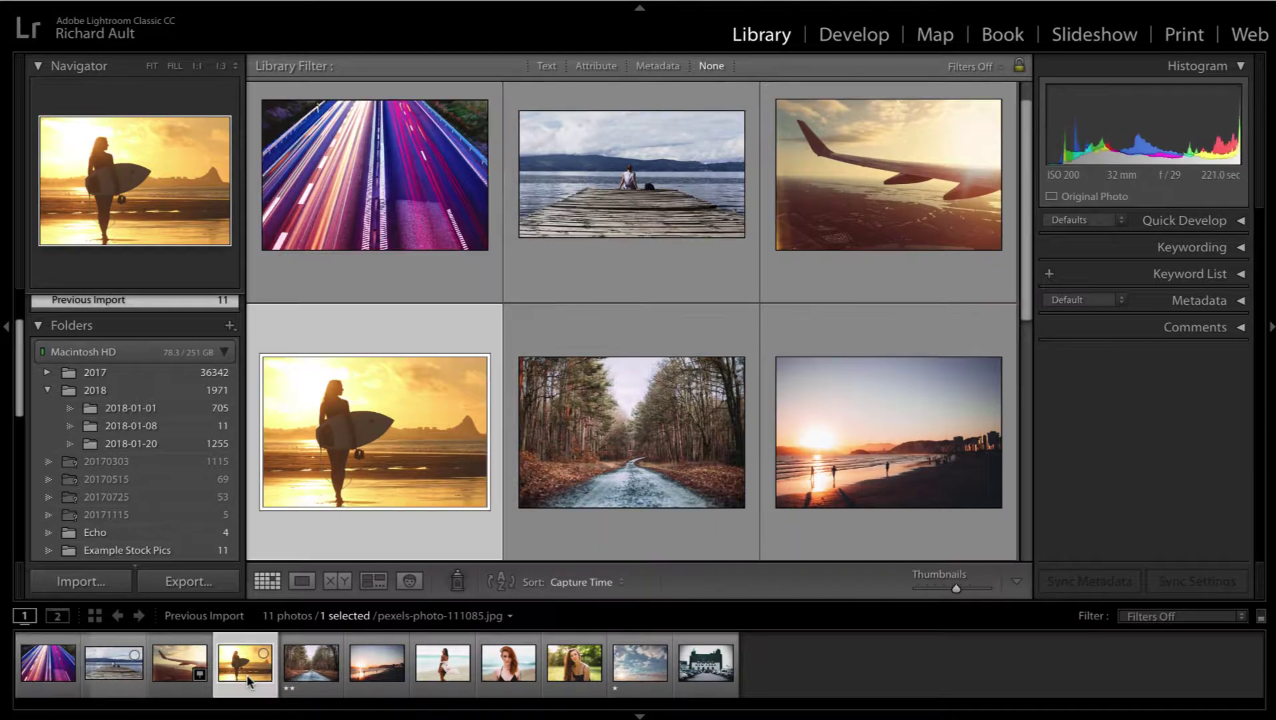
{"action": "double_click", "coordinate": [421, 457]}
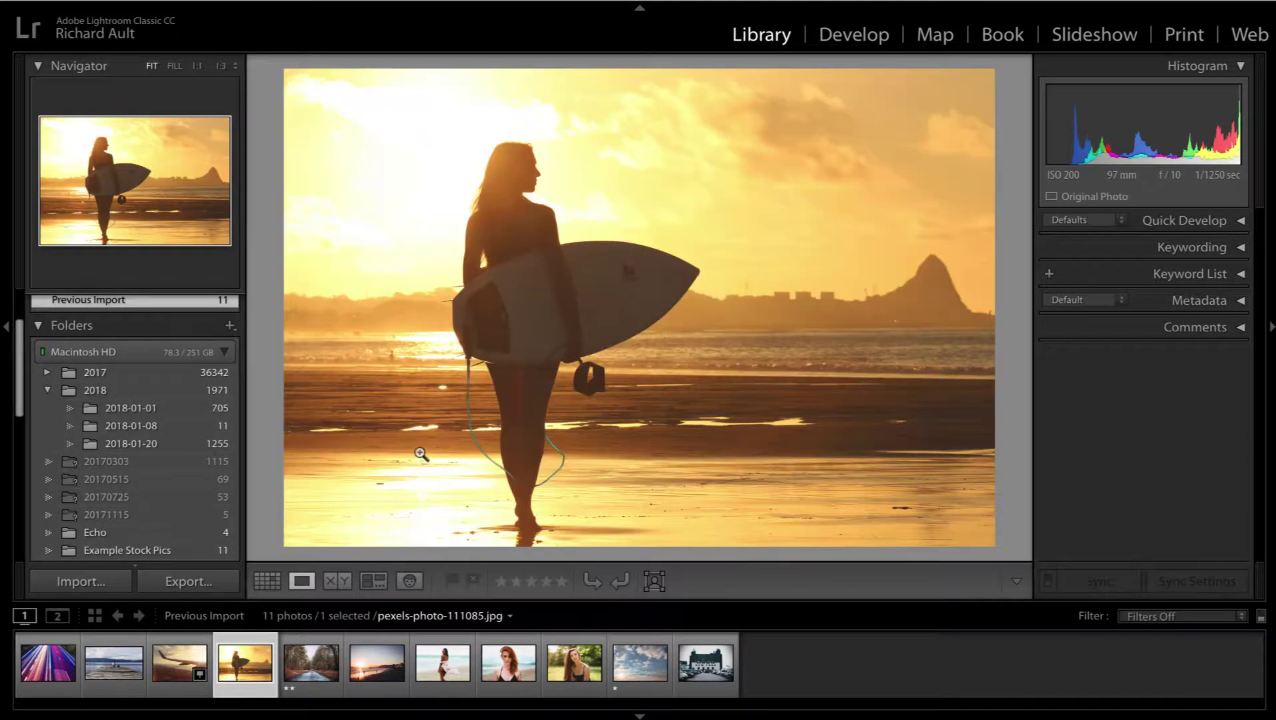
{"action": "left_click", "coordinate": [433, 677]}
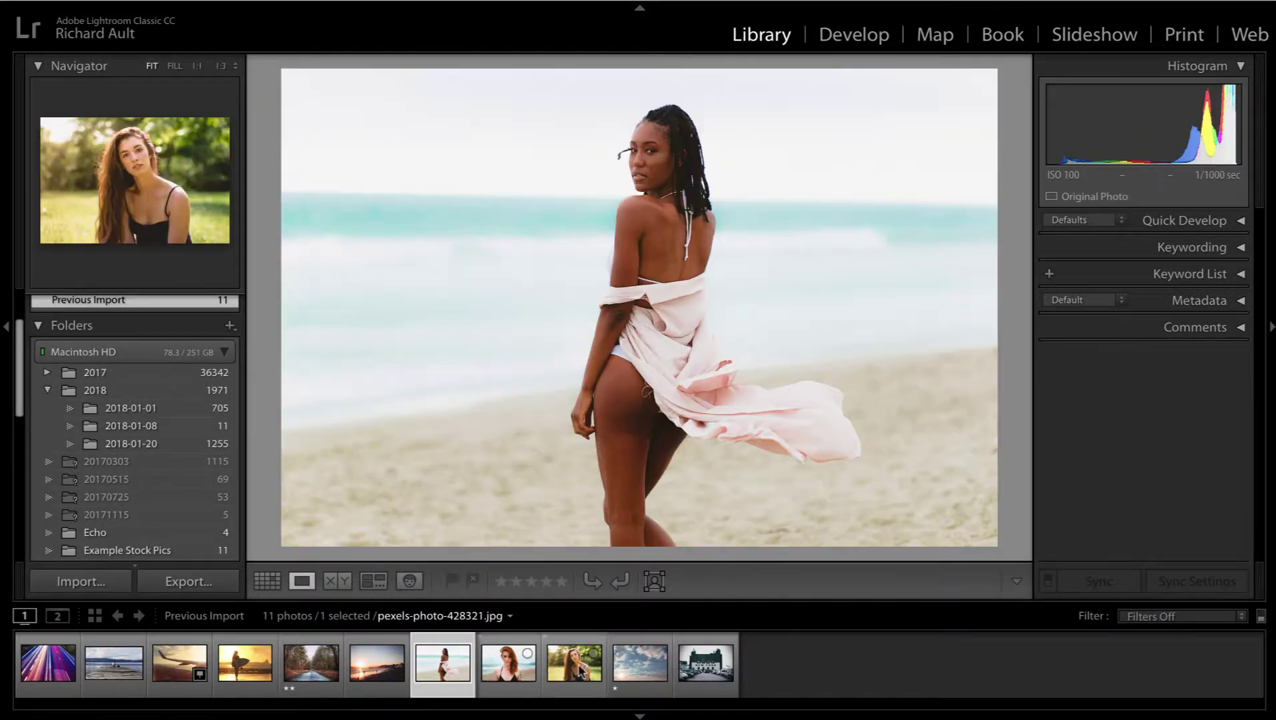
{"action": "left_click", "coordinate": [577, 673]}
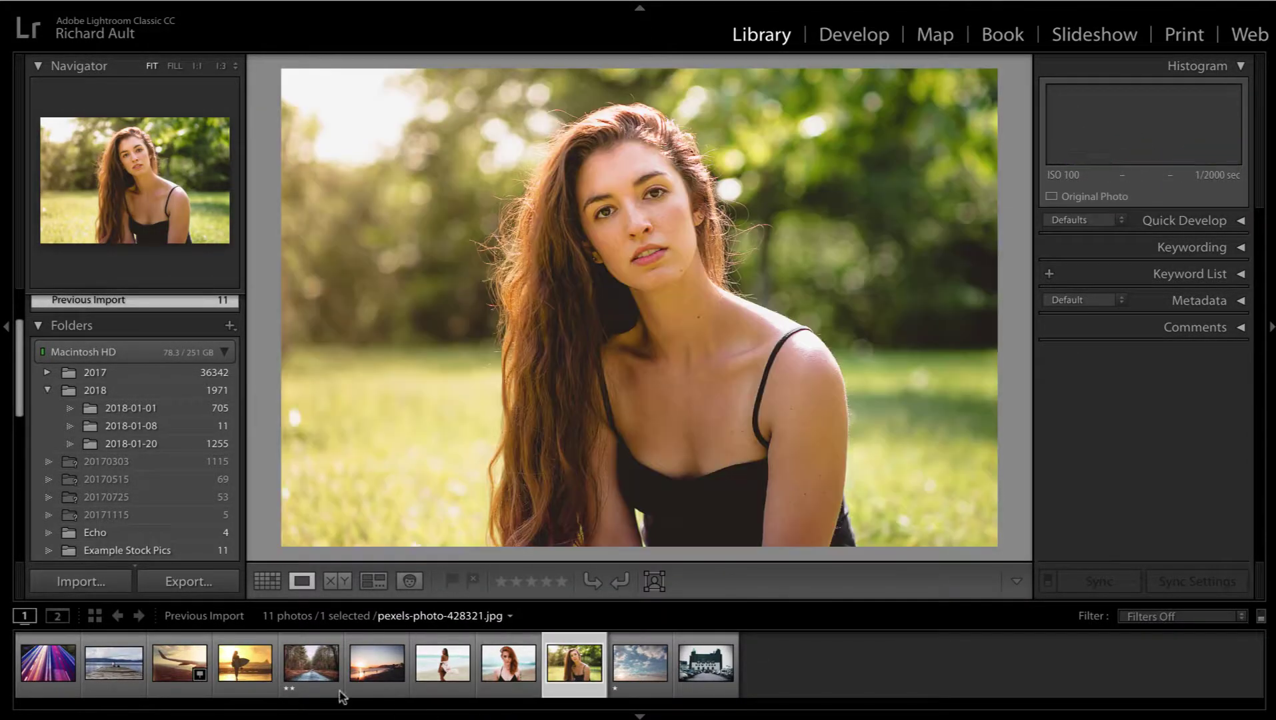
{"action": "left_click", "coordinate": [117, 672]}
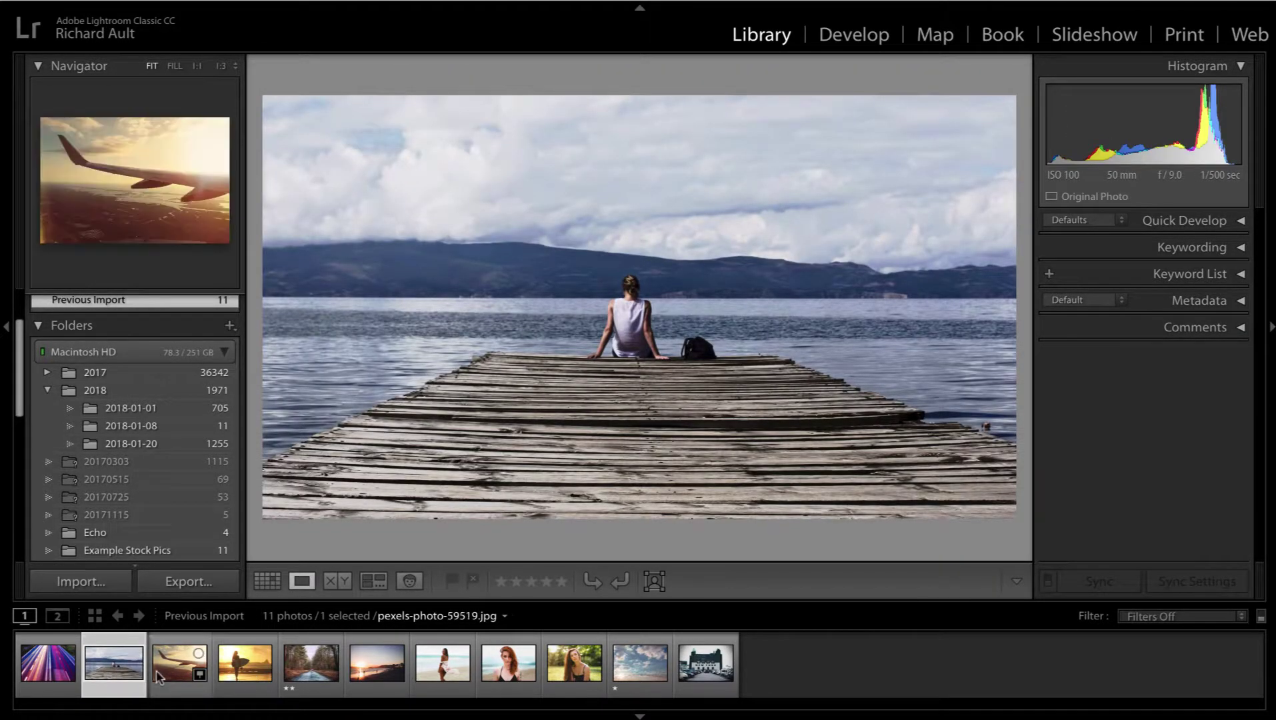
{"action": "left_click", "coordinate": [178, 681]}
{"action": "left_click", "coordinate": [707, 673]}
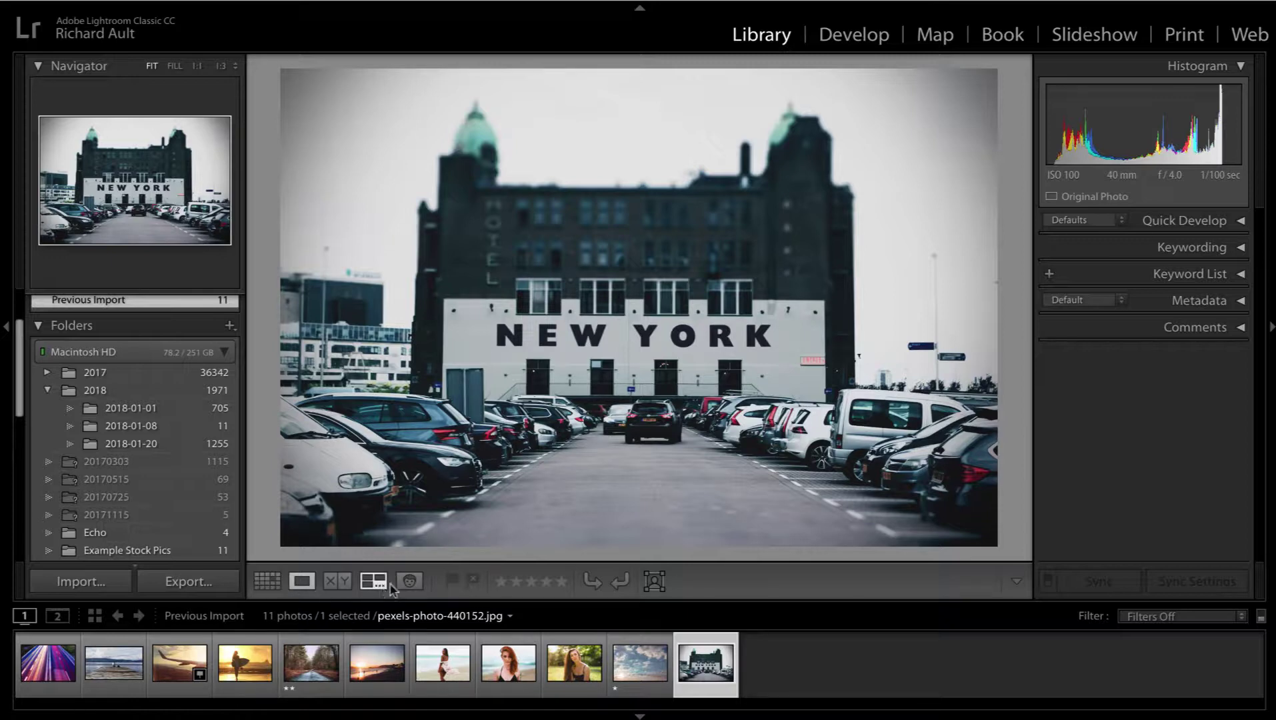
- Return to the grid of imported photos and view the sort options, keeping Capture Time
{"action": "left_click", "coordinate": [259, 586]}
{"action": "scroll", "coordinate": [697, 280], "scroll_direction": "up", "scroll_amount": 4}
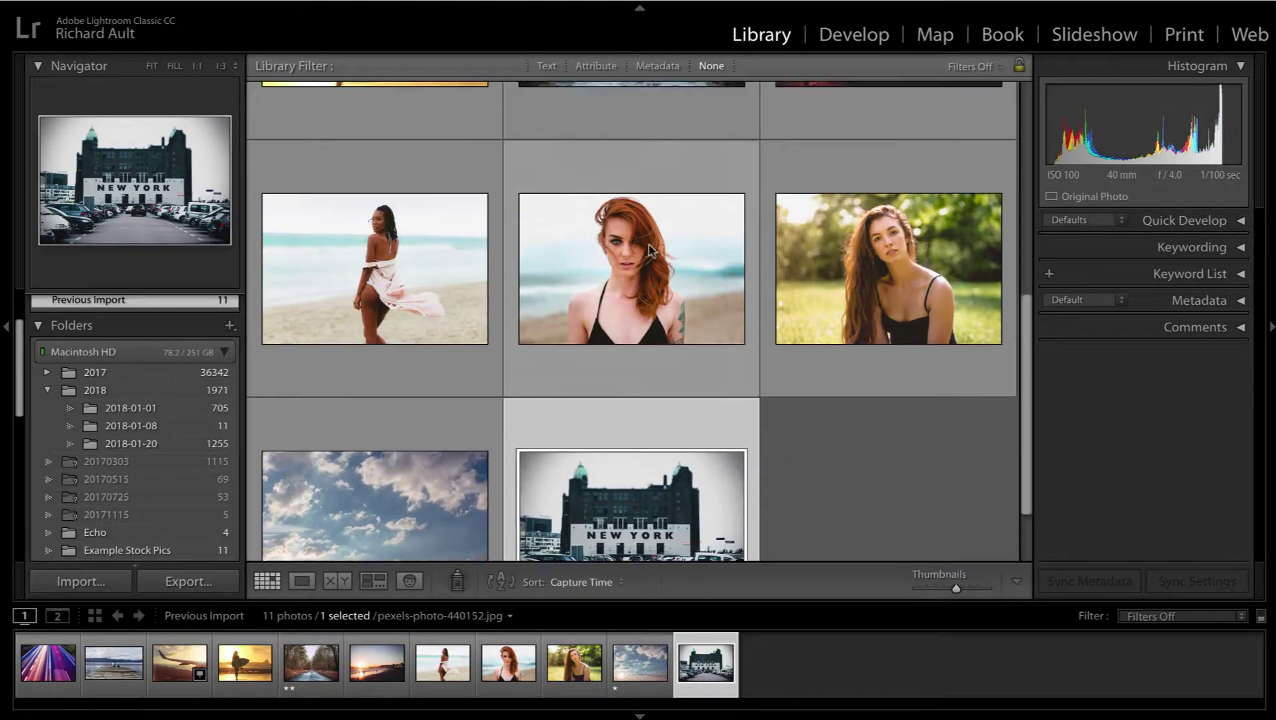
{"action": "scroll", "coordinate": [704, 517], "scroll_direction": "up", "scroll_amount": 3}
{"action": "left_click", "coordinate": [581, 583]}
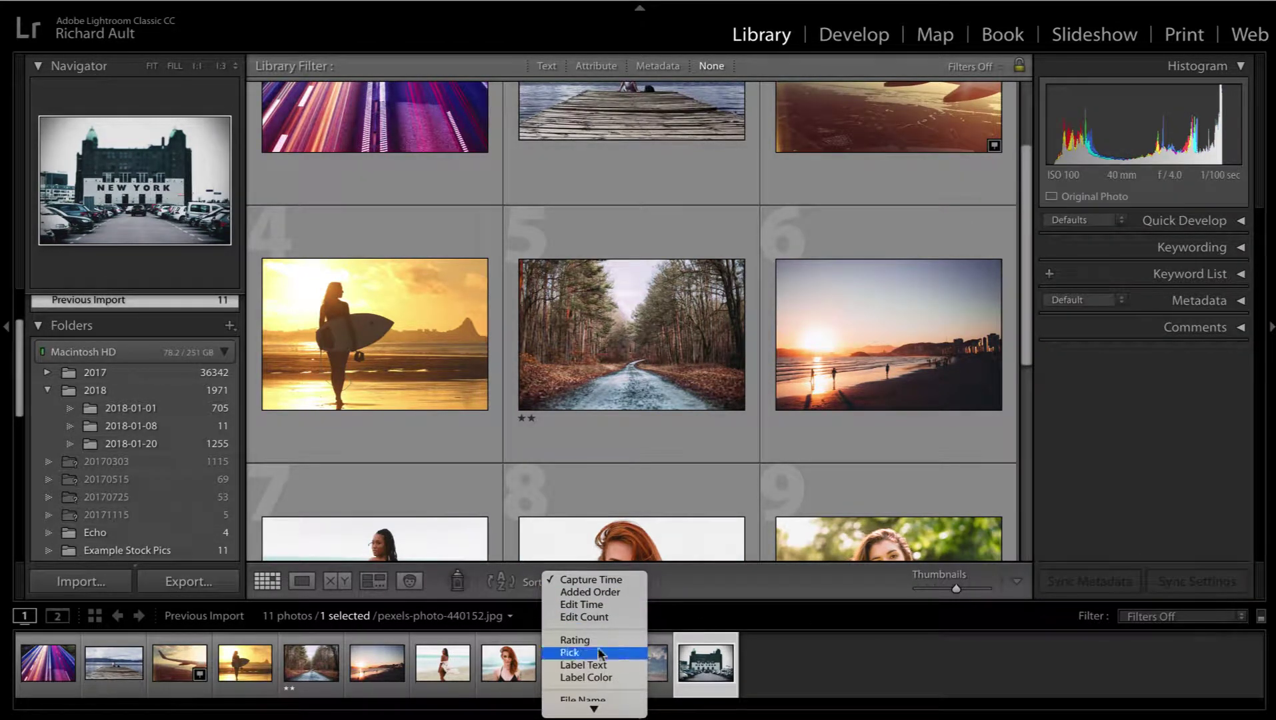
{"action": "left_click", "coordinate": [780, 566]}
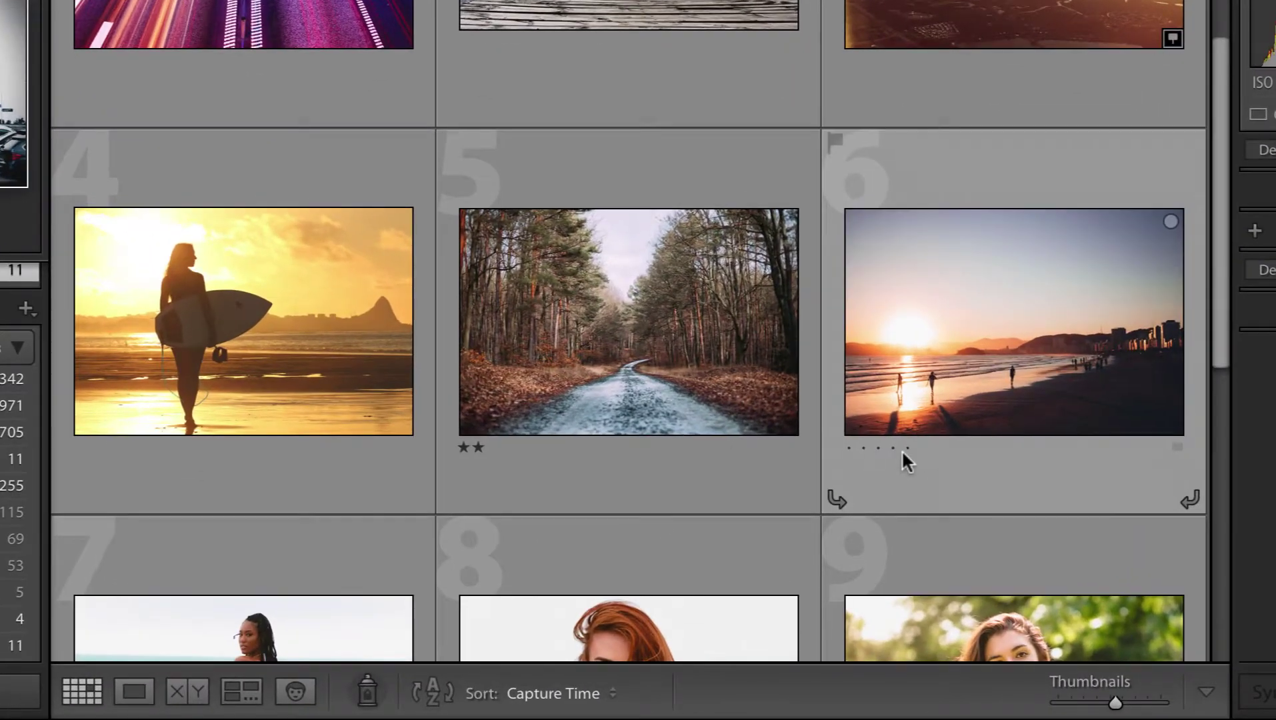
- Rate the beach sunset photo five stars and the surfer photo two stars
{"action": "left_click", "coordinate": [907, 448]}
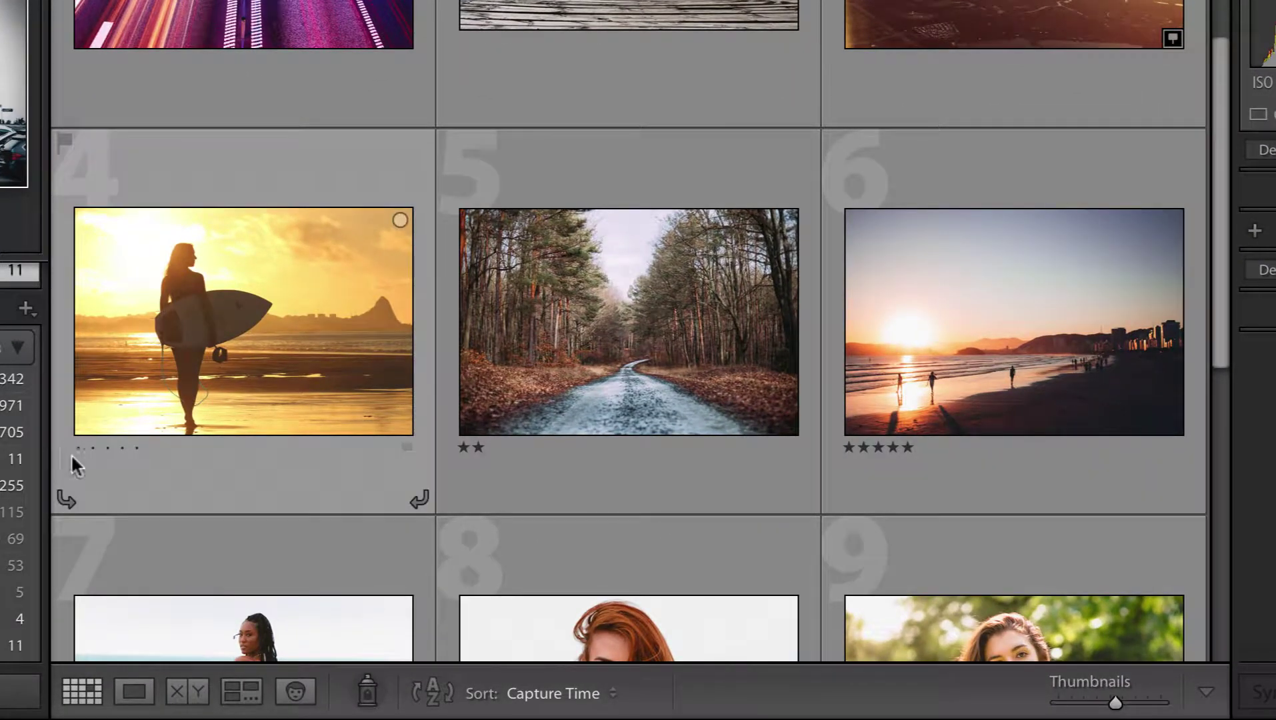
{"action": "left_click", "coordinate": [94, 447]}
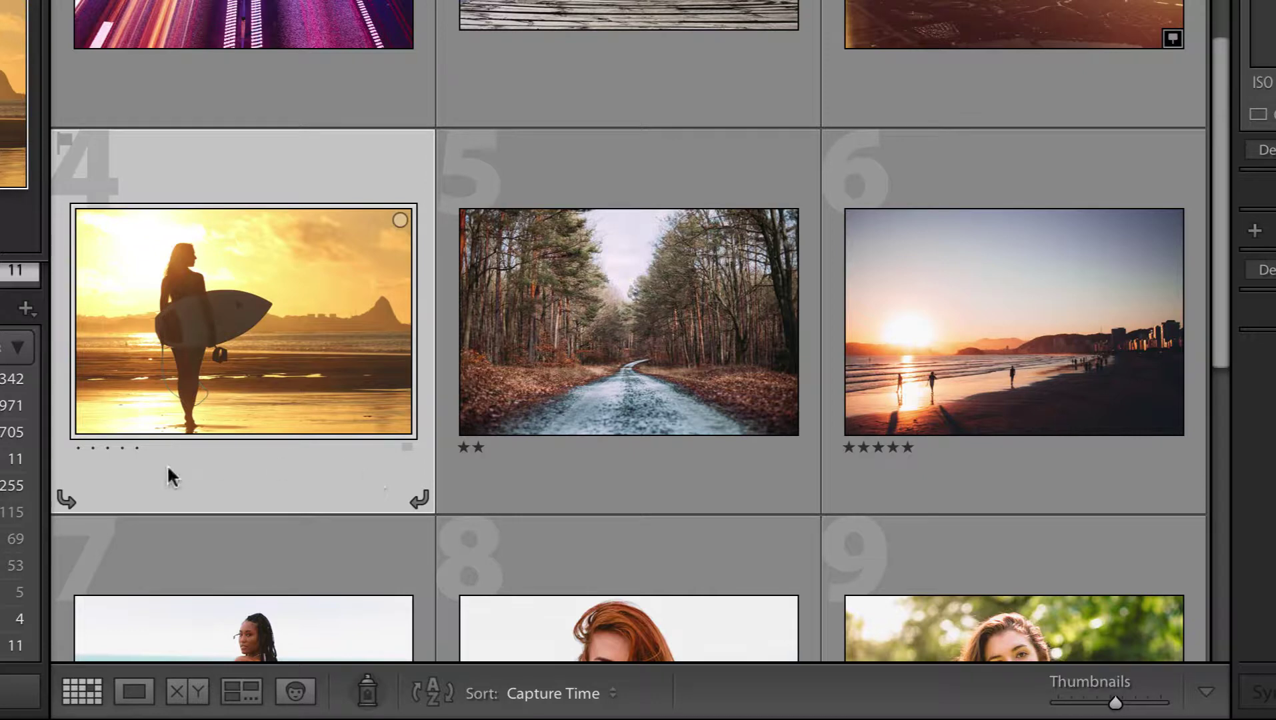
{"action": "left_click", "coordinate": [94, 446]}
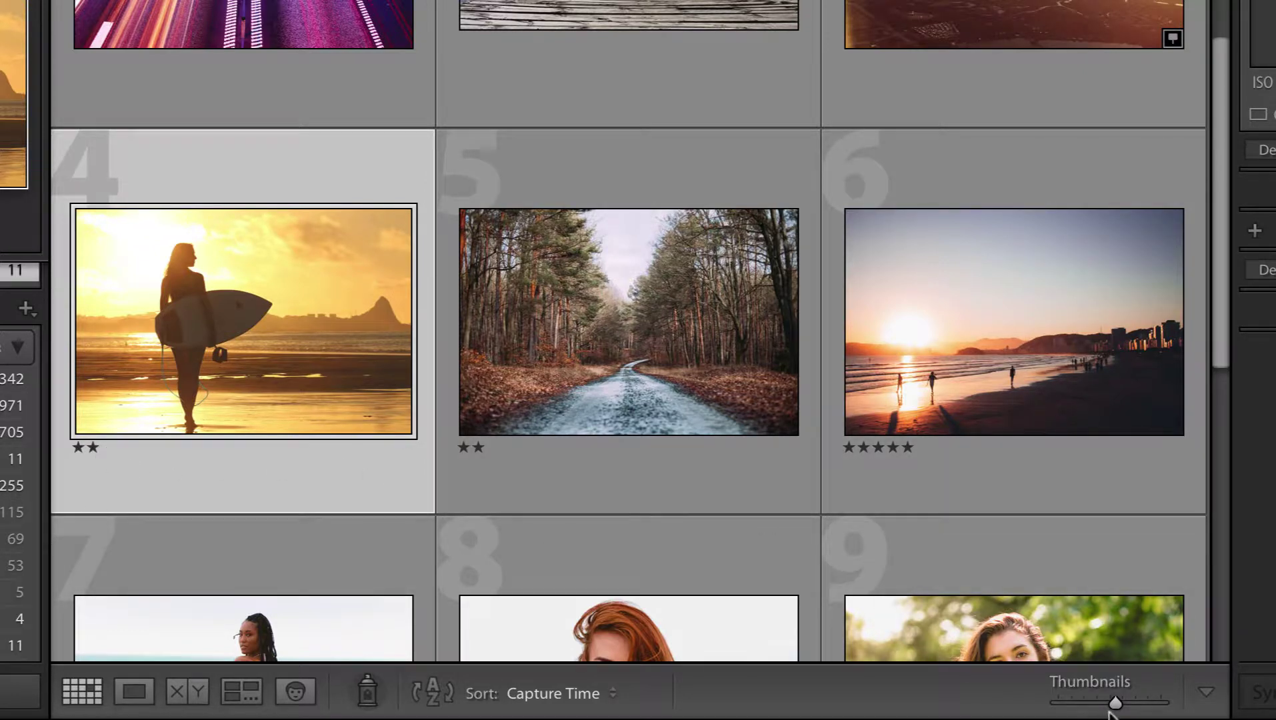
- Enlarge the grid thumbnails slightly and look over the imported photos
{"action": "mouse_move", "coordinate": [1115, 703]}
{"action": "left_mouse_down"}
{"action": "mouse_move", "coordinate": [1160, 708]}
{"action": "mouse_move", "coordinate": [1123, 708]}
{"action": "left_mouse_up"}
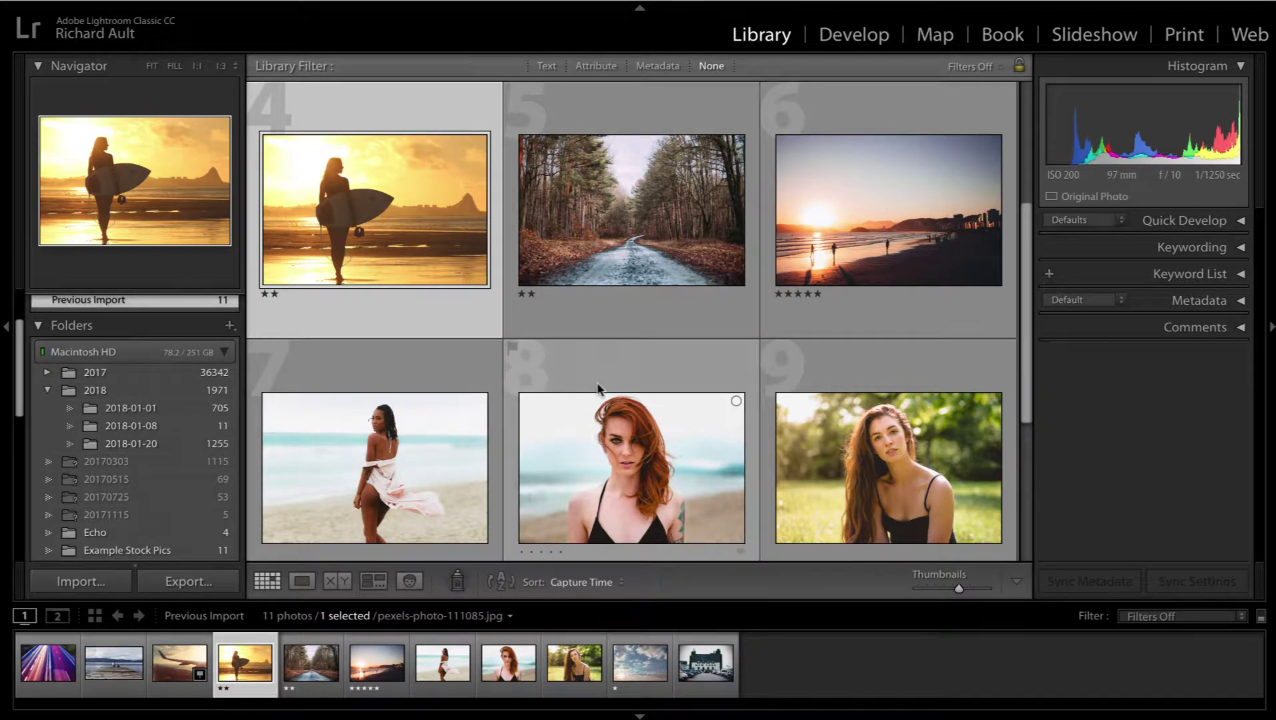
{"action": "scroll", "coordinate": [598, 388], "scroll_direction": "down", "scroll_amount": 5}
{"action": "scroll", "coordinate": [610, 408], "scroll_direction": "up", "scroll_amount": 10}
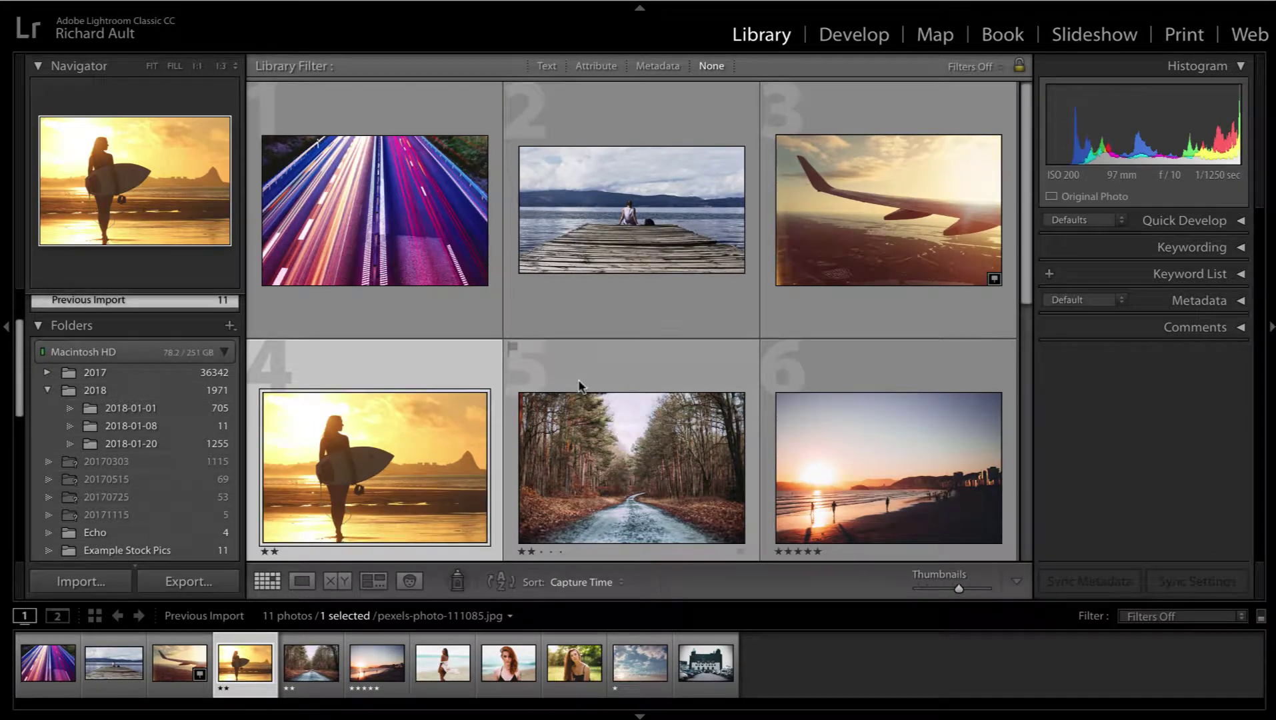
{"action": "scroll", "coordinate": [579, 386], "scroll_direction": "down", "scroll_amount": 1}
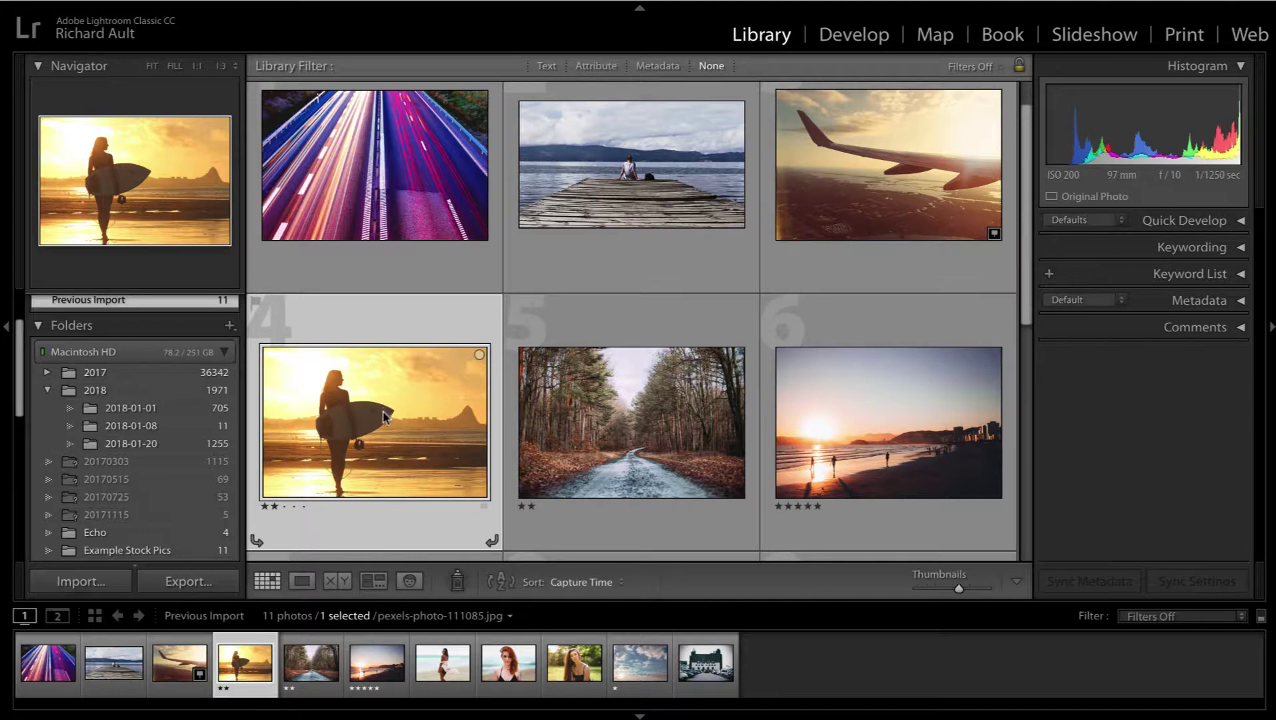
- Open the surfer photo in the Develop module and look through the presets, snapshots, history and collections
{"action": "left_click", "coordinate": [855, 37]}
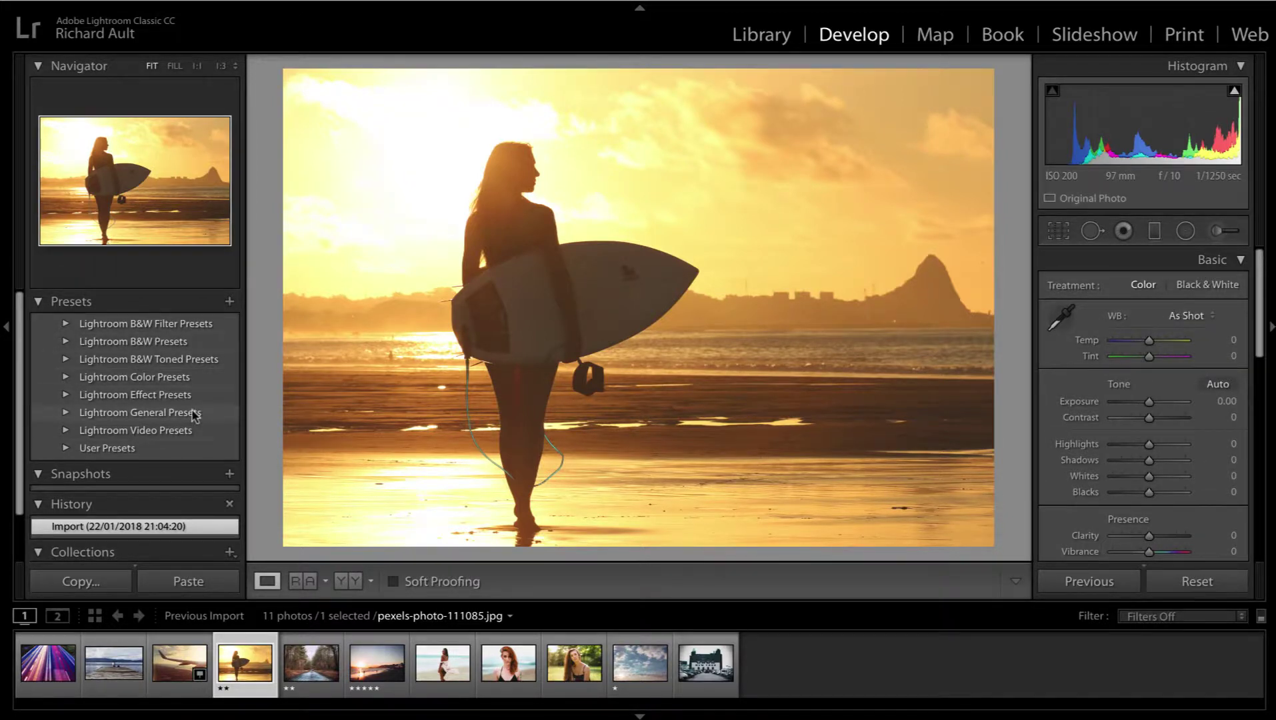
{"action": "scroll", "coordinate": [193, 415], "scroll_direction": "down", "scroll_amount": 3}
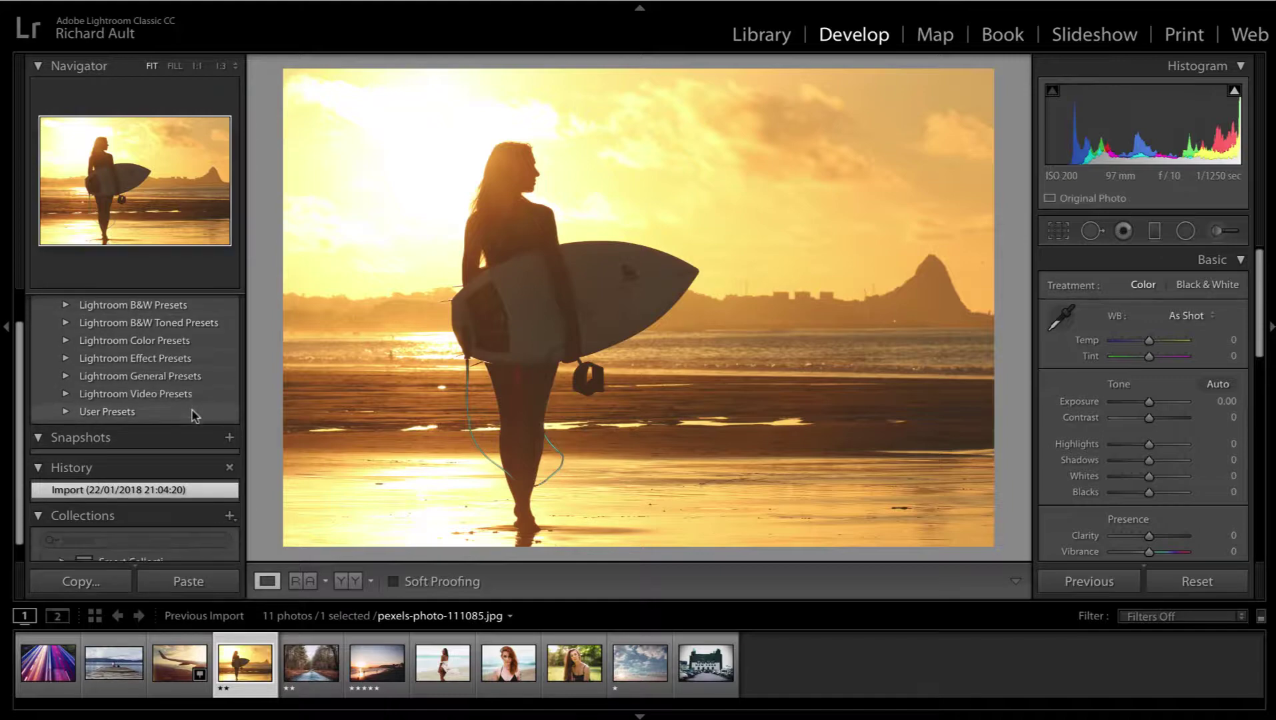
{"action": "scroll", "coordinate": [194, 415], "scroll_direction": "down", "scroll_amount": 1}
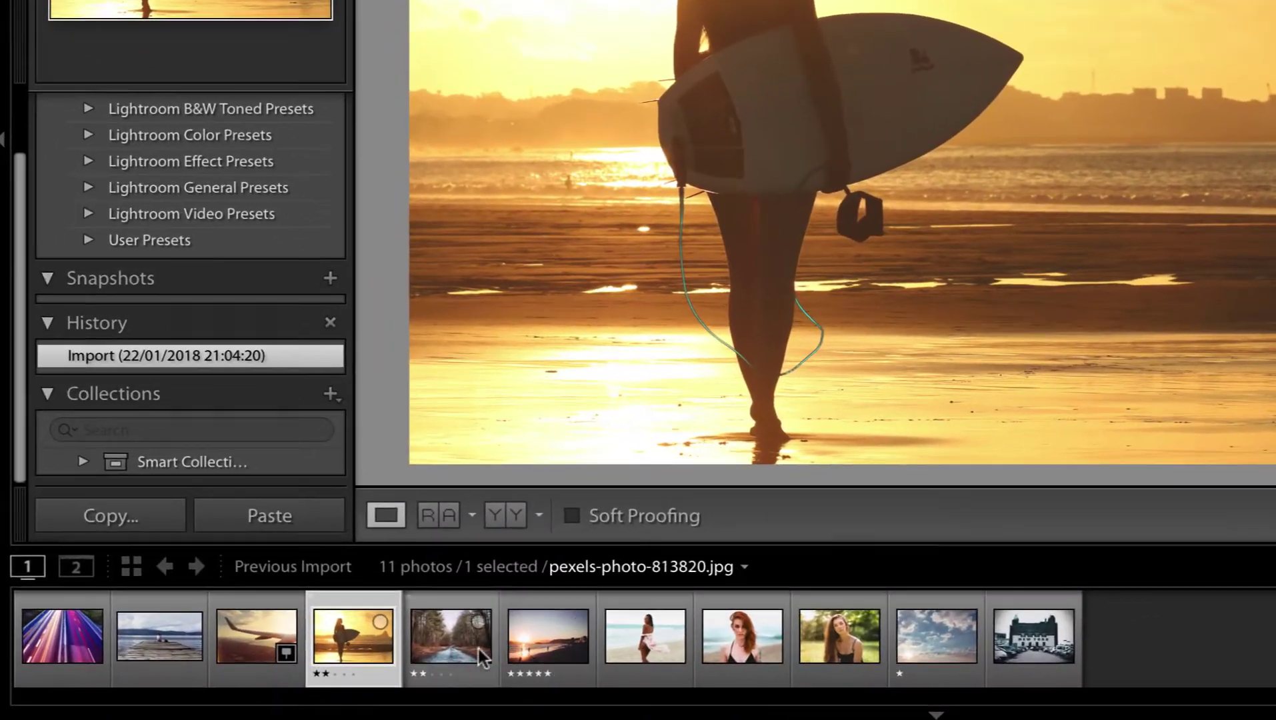
- Look at other photos in Develop, including the red-haired portrait, the New York building and the highway light trails
{"action": "left_click", "coordinate": [479, 649]}
{"action": "left_click", "coordinate": [727, 647]}
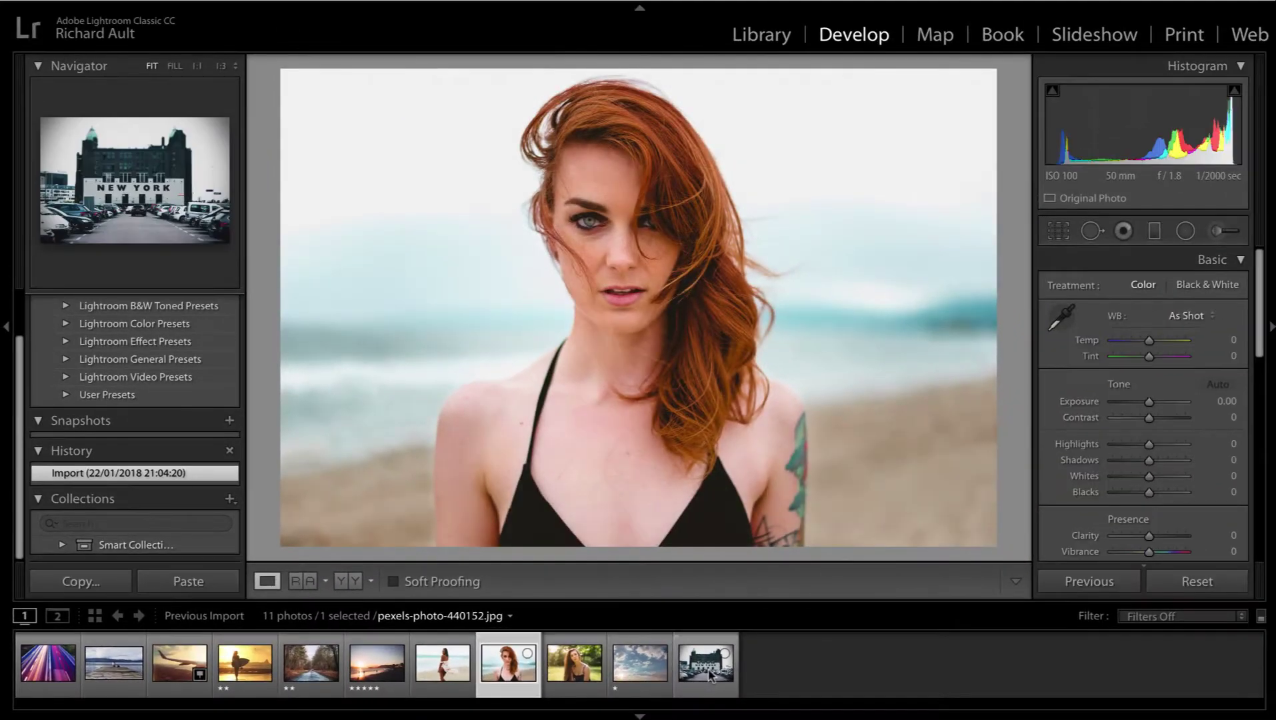
{"action": "left_click", "coordinate": [725, 660]}
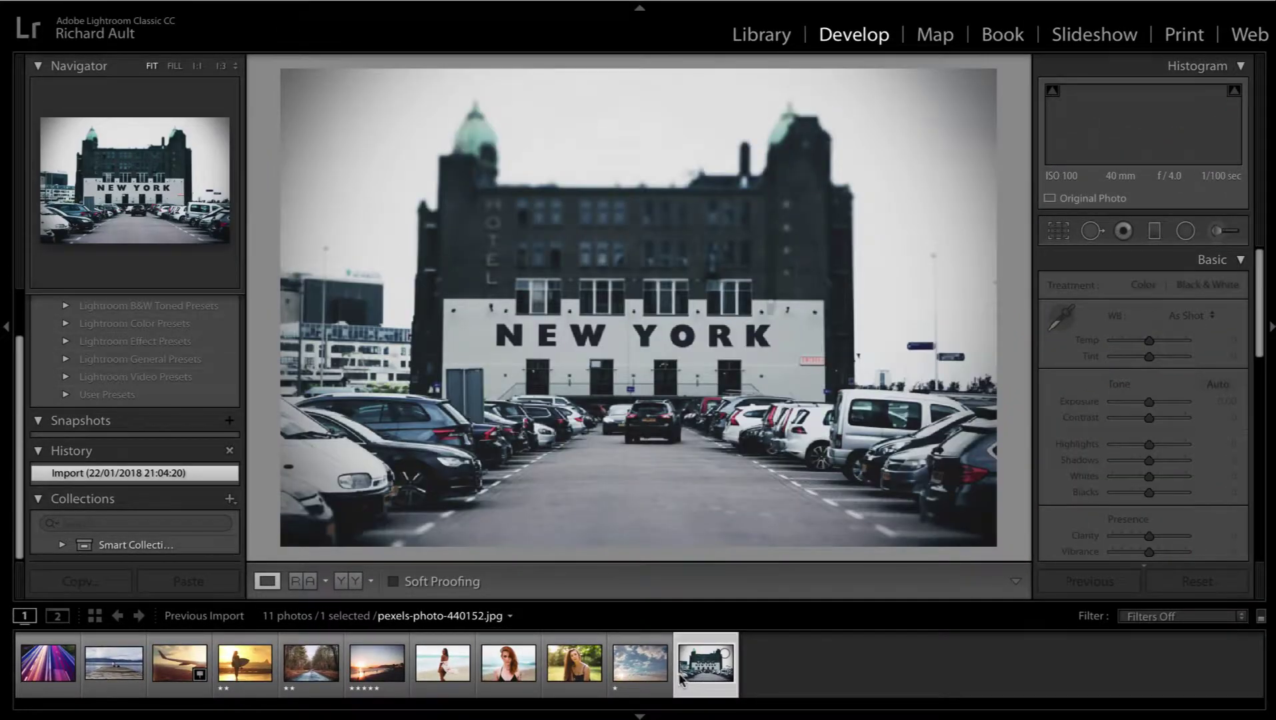
{"action": "key", "text": "Home"}
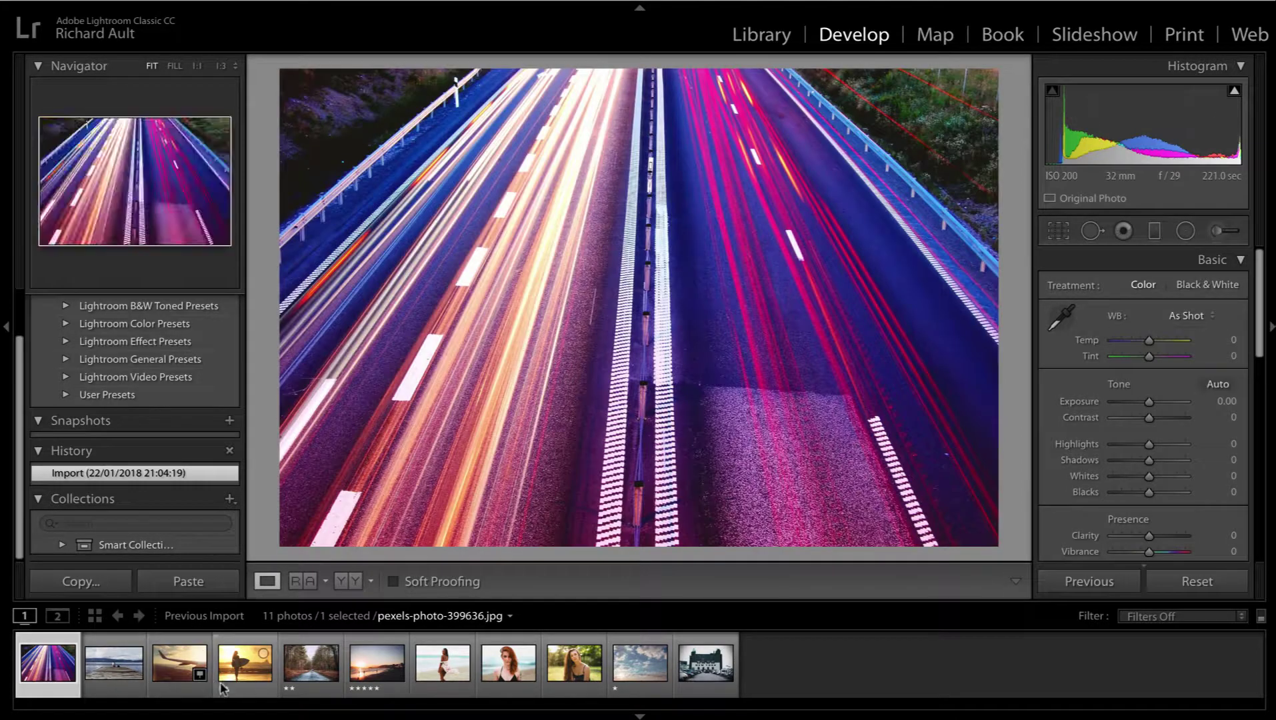
- Darken the surfer photo by lowering its exposure to -1.08 directly on the histogram
{"action": "left_click", "coordinate": [245, 664]}
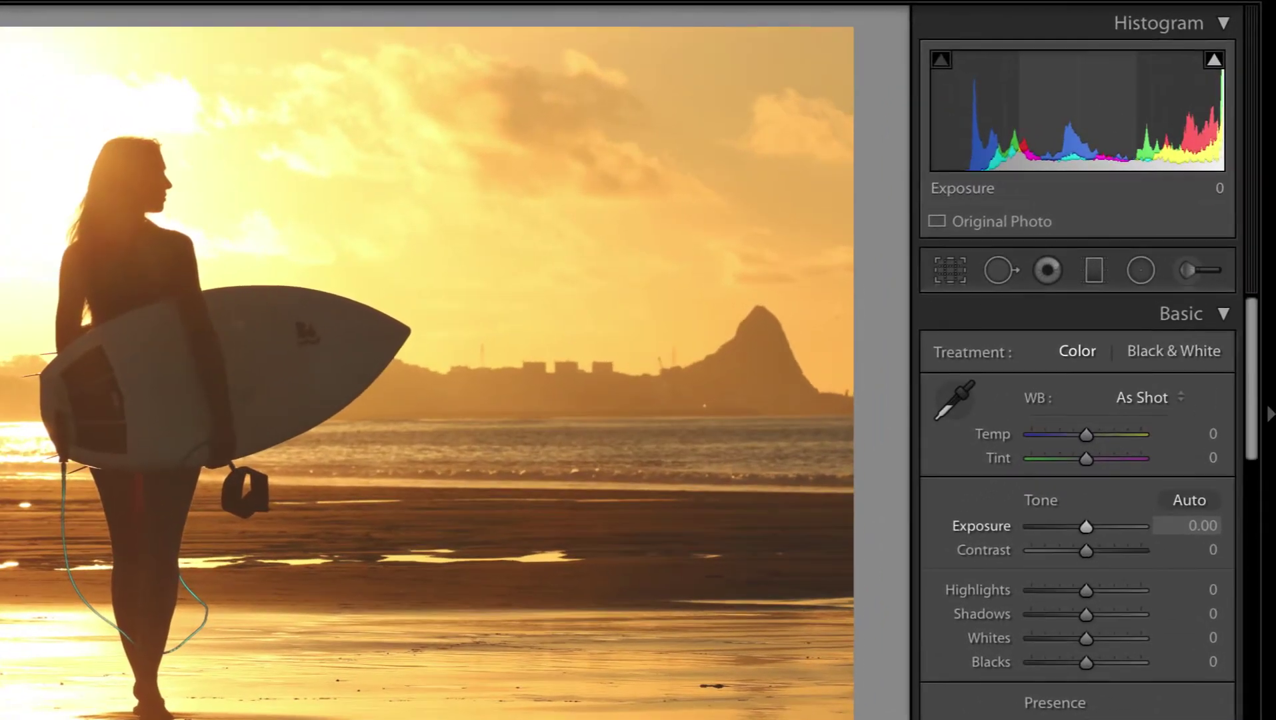
{"action": "mouse_move", "coordinate": [1078, 114]}
{"action": "left_mouse_down"}
{"action": "mouse_move", "coordinate": [1027, 113]}
{"action": "mouse_move", "coordinate": [1064, 114]}
{"action": "left_mouse_up"}
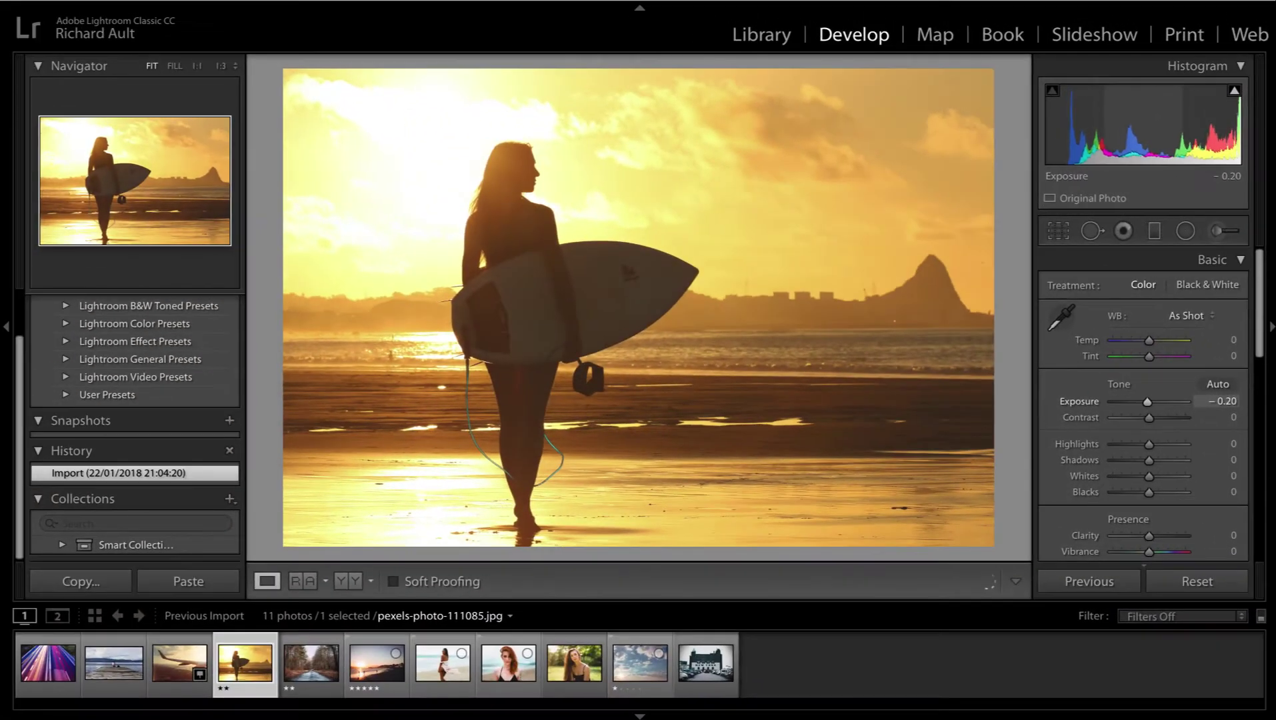
{"action": "left_click_drag", "start_coordinate": [1144, 126], "coordinate": [1110, 127]}
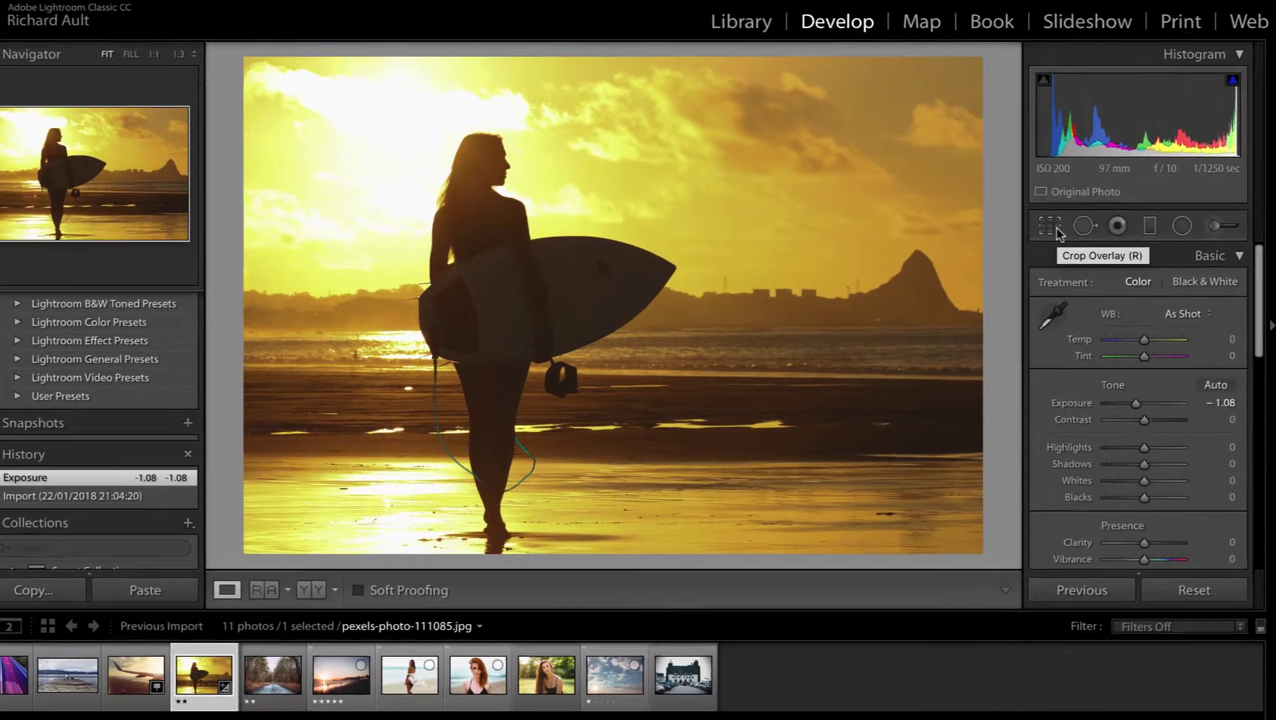
- Crop the surfer photo slightly tighter at the Original aspect and rotate it by 0.36 degrees
{"action": "left_click", "coordinate": [1065, 234]}
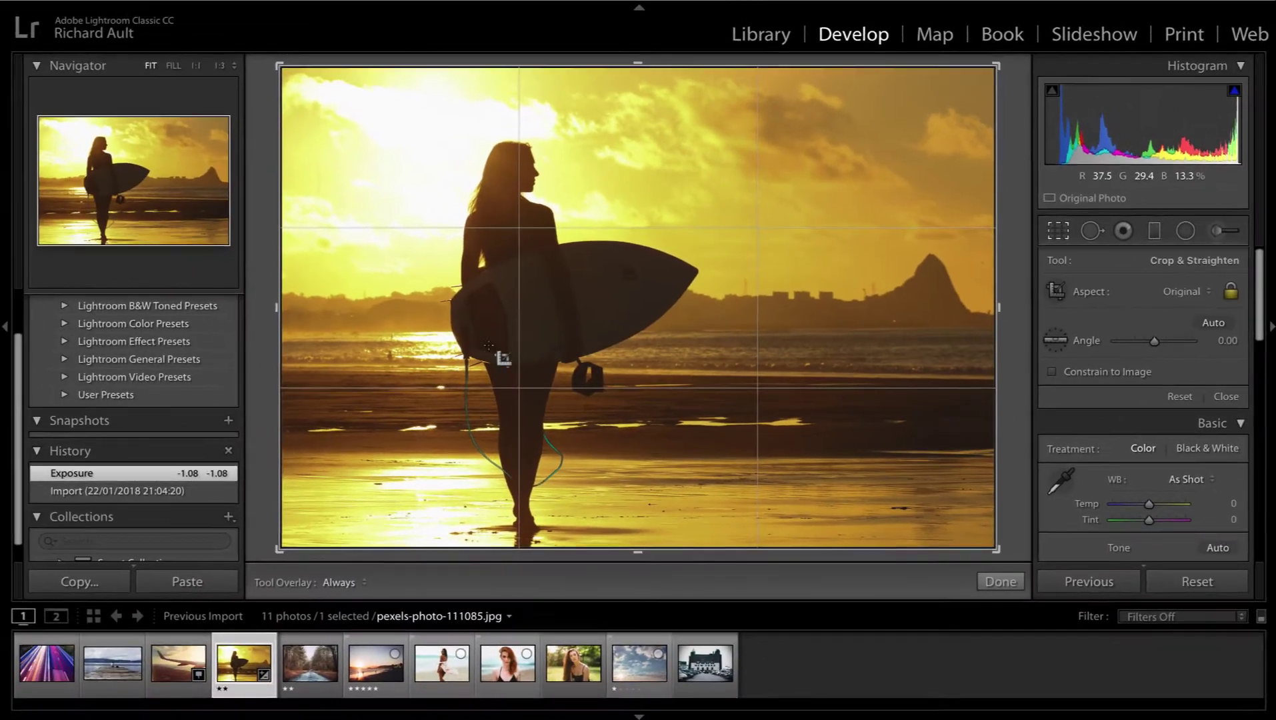
{"action": "left_click_drag", "start_coordinate": [1003, 552], "coordinate": [998, 550]}
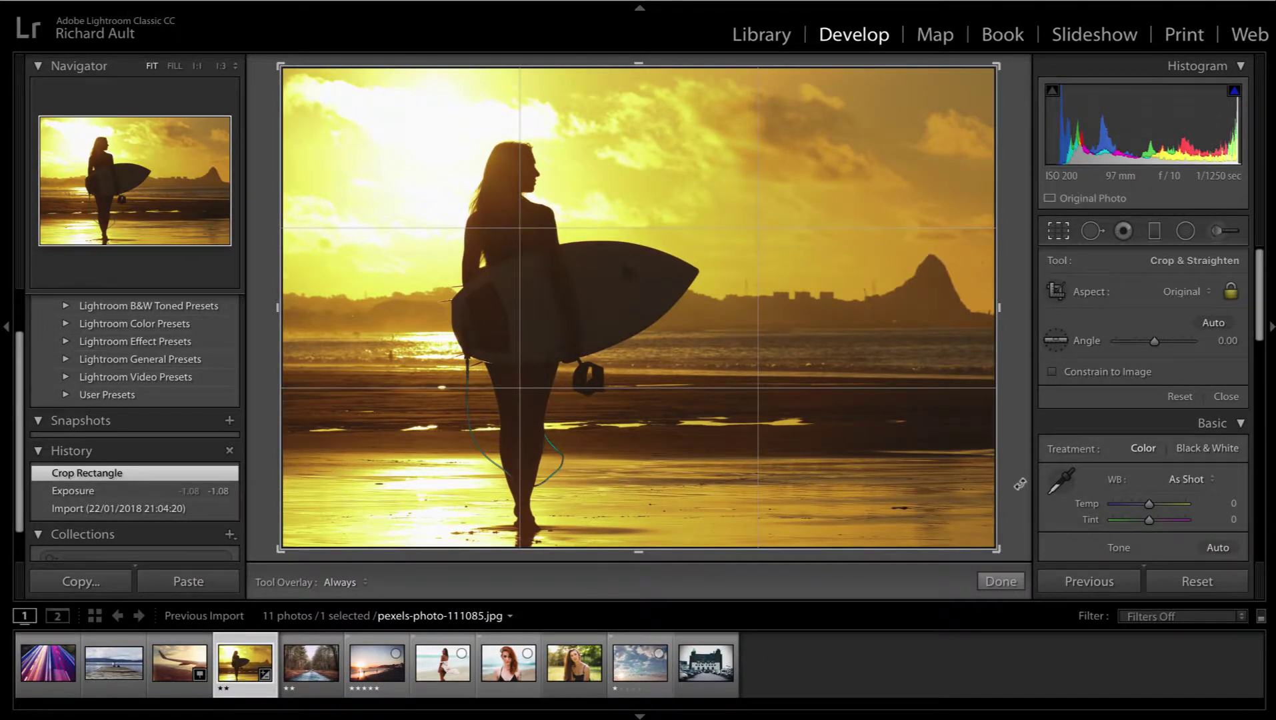
{"action": "left_click_drag", "start_coordinate": [1020, 485], "coordinate": [1021, 489]}
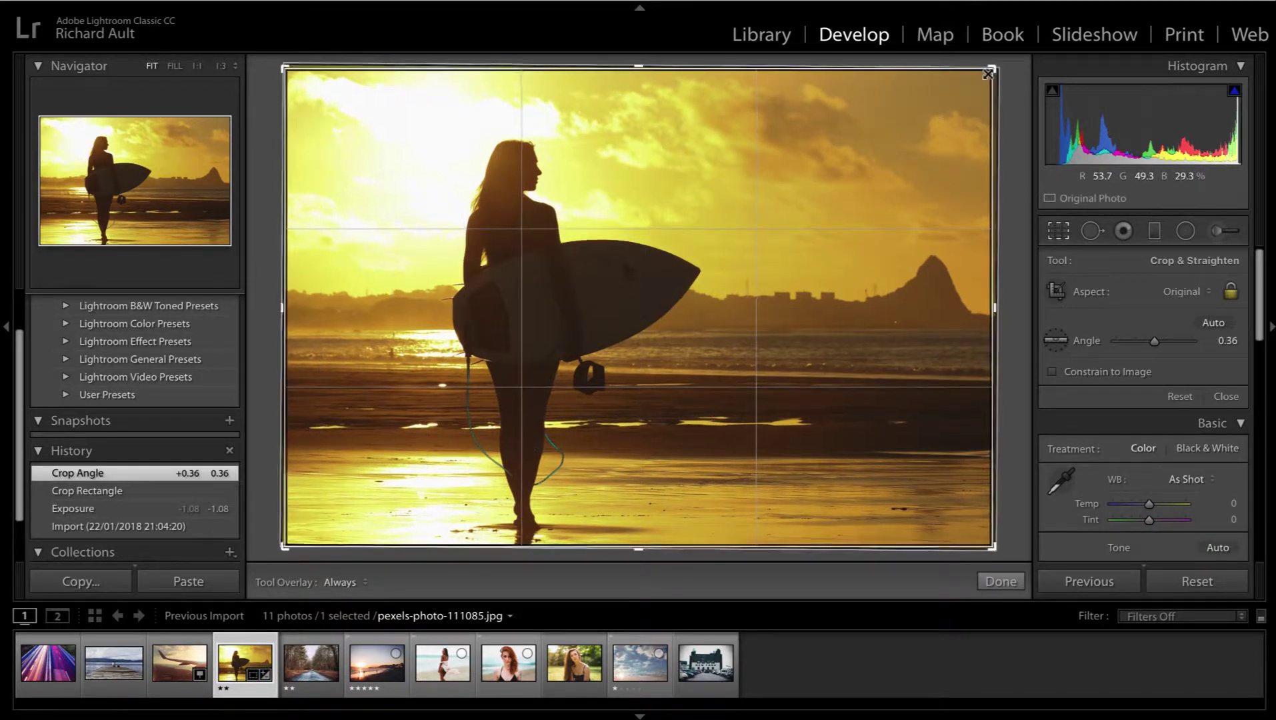
{"action": "left_click_drag", "start_coordinate": [988, 74], "coordinate": [986, 71]}
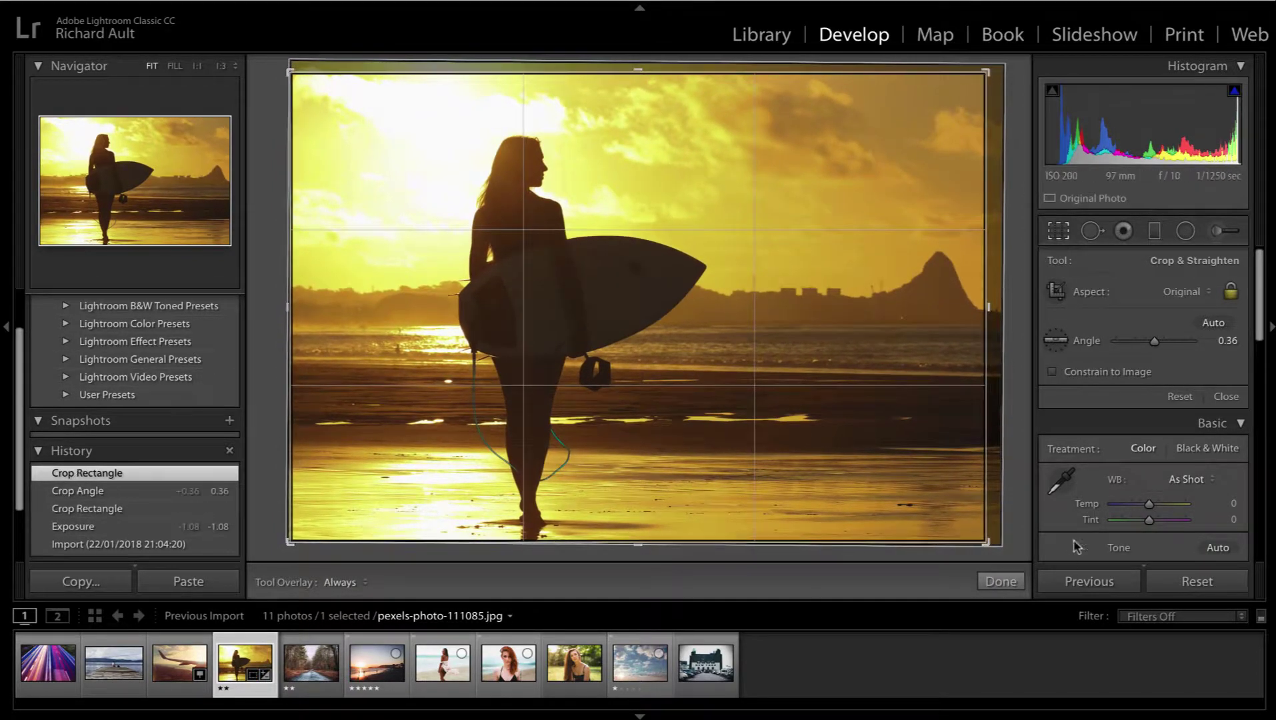
{"action": "left_click", "coordinate": [1009, 582]}
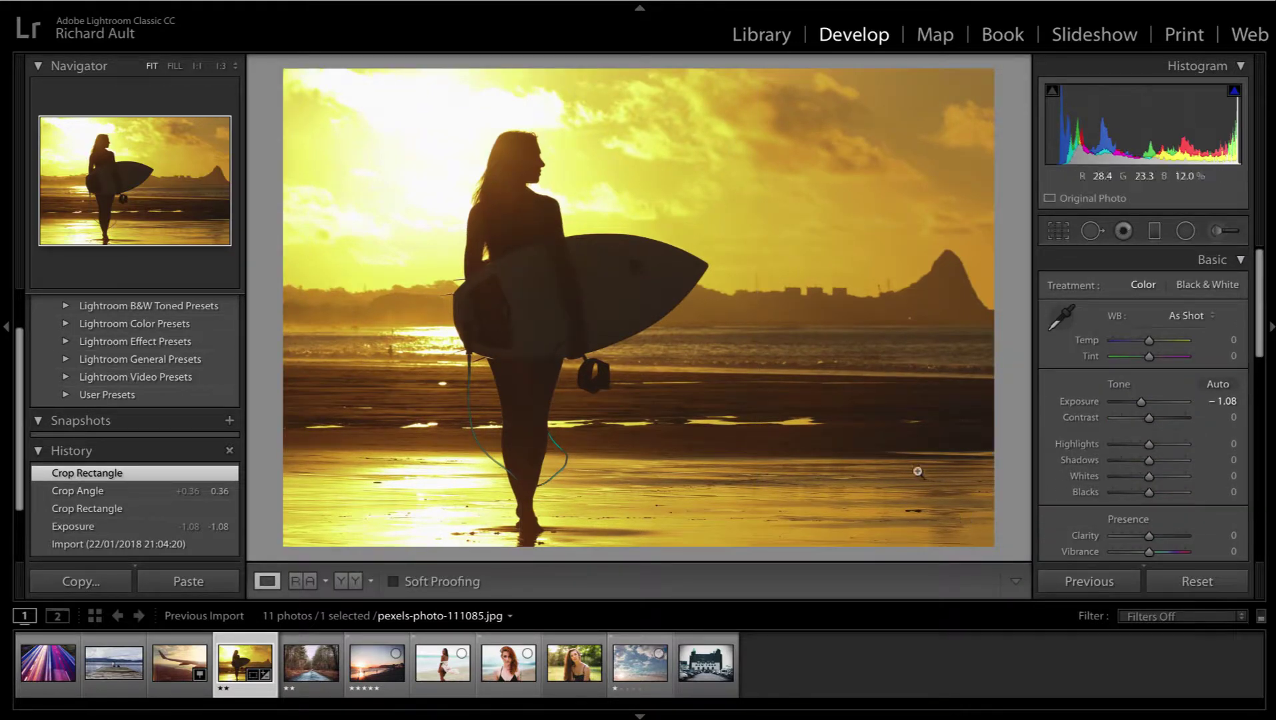
- Step the surfer photo back through its edit history to the original Import state
{"action": "left_click", "coordinate": [117, 511]}
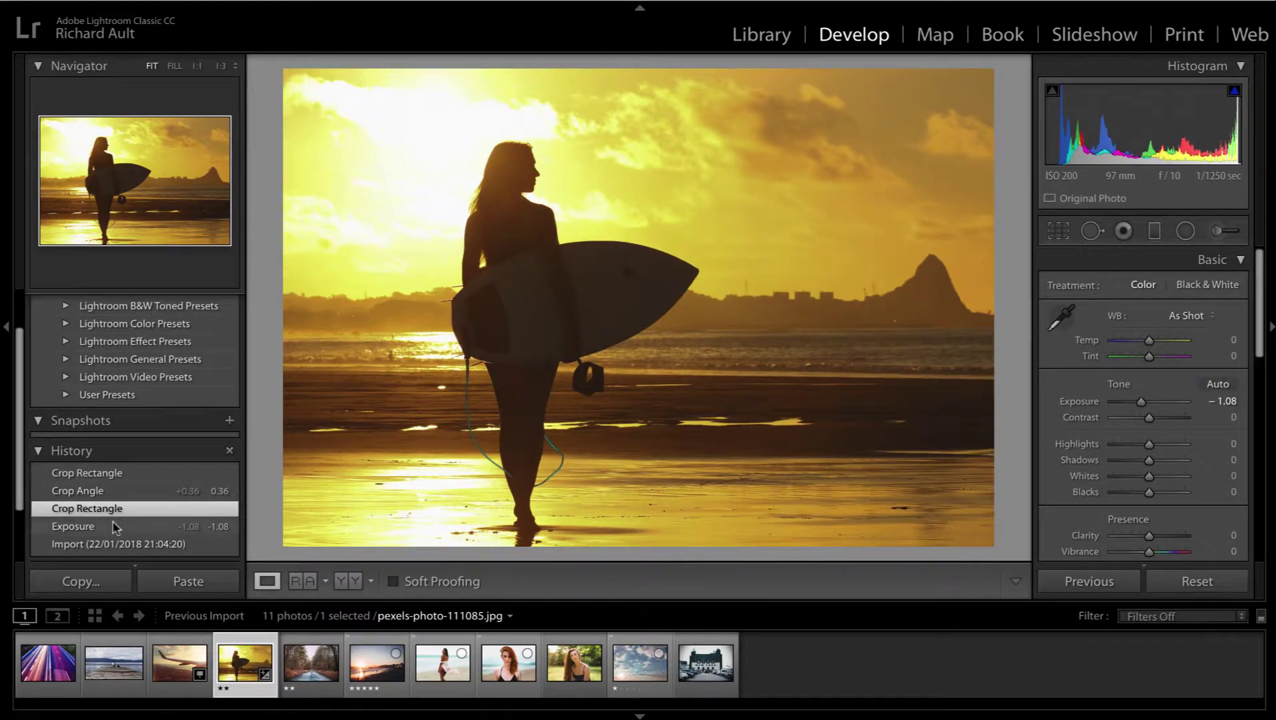
{"action": "left_click", "coordinate": [114, 531]}
{"action": "left_click", "coordinate": [131, 581]}
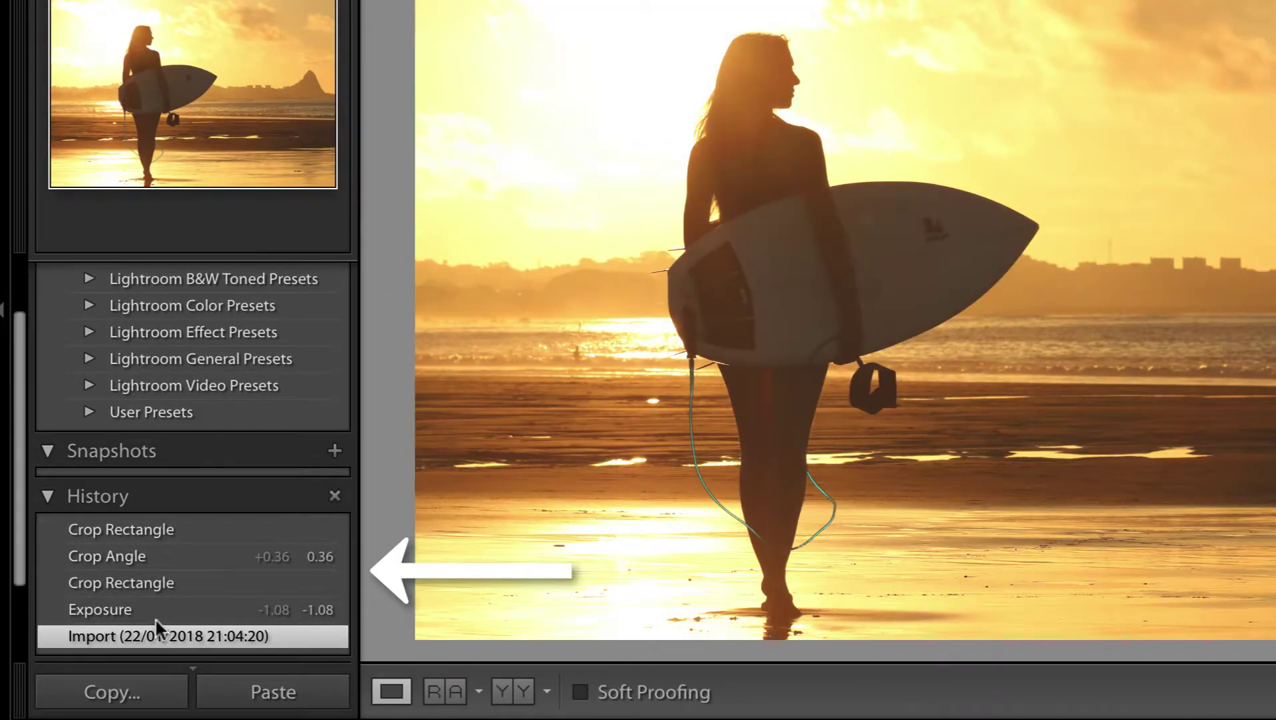
- Restore the surfer photo to its most recent Crop Rectangle state in the edit history
{"action": "left_click", "coordinate": [155, 532]}
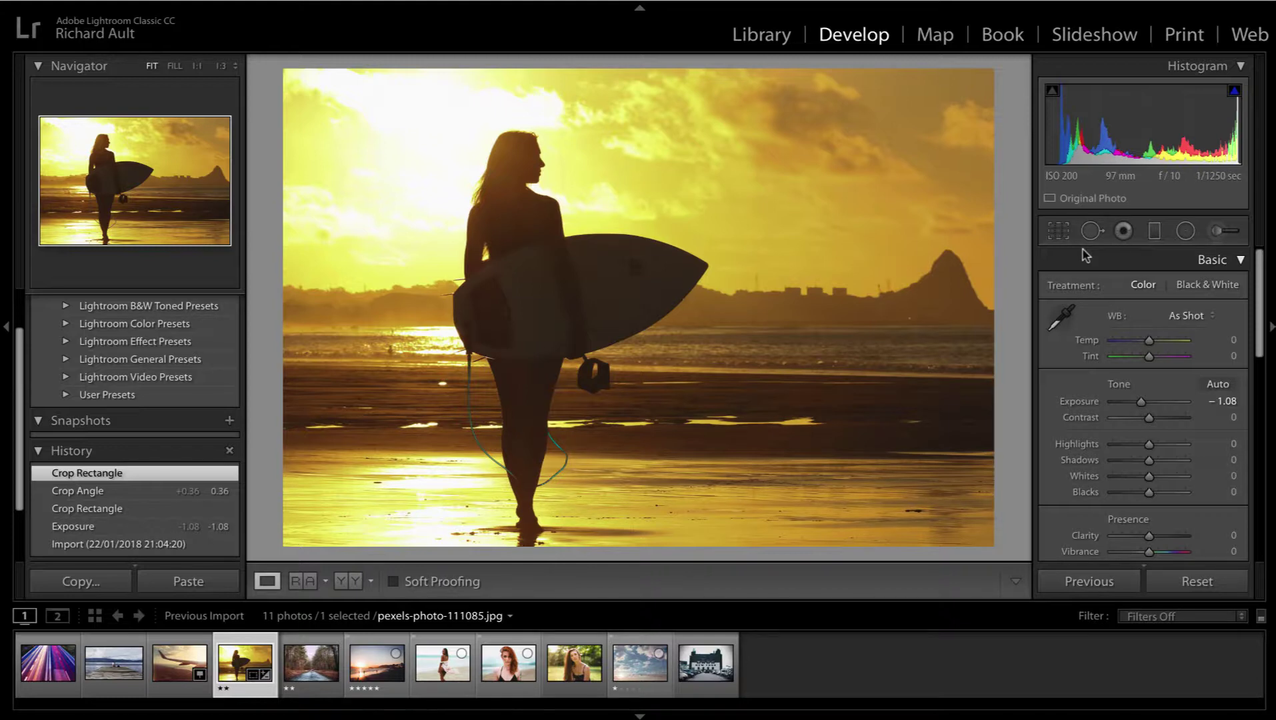
- Try sampling a custom white balance from the bright sky and the distant mountain, and step back to the Crop Rectangle state
{"action": "left_click", "coordinate": [1068, 318]}
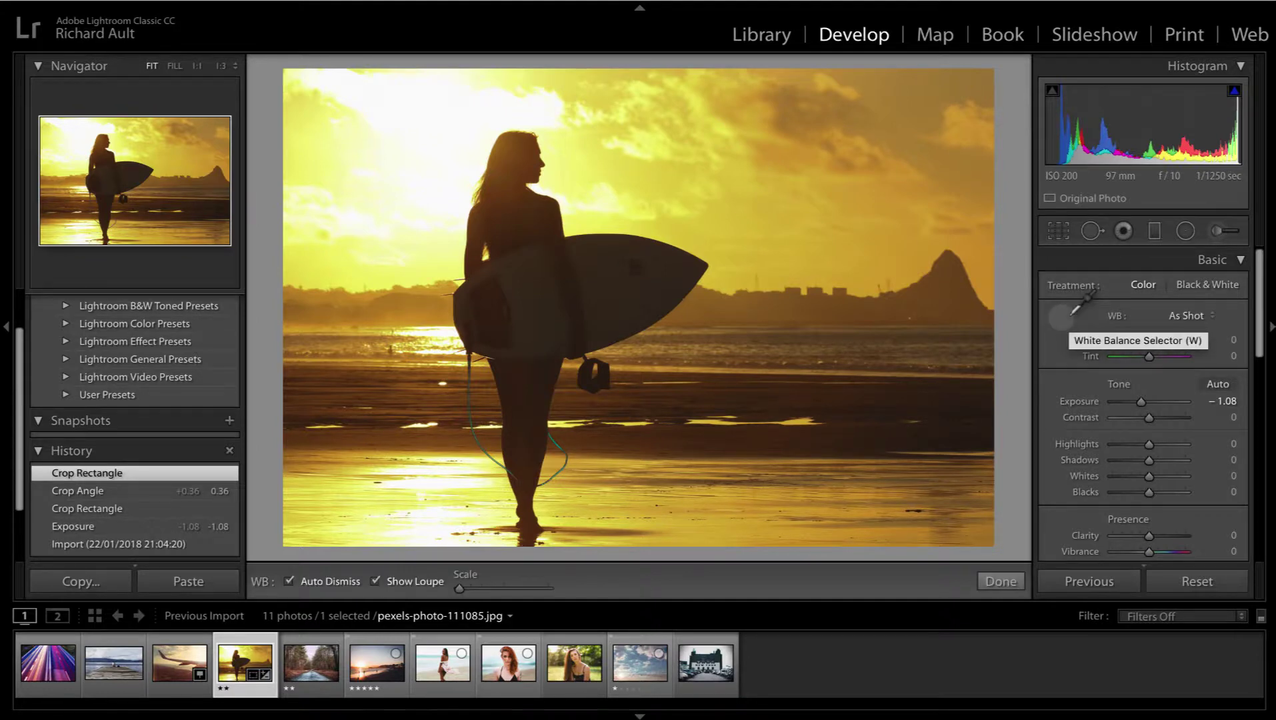
{"action": "left_click", "coordinate": [440, 115]}
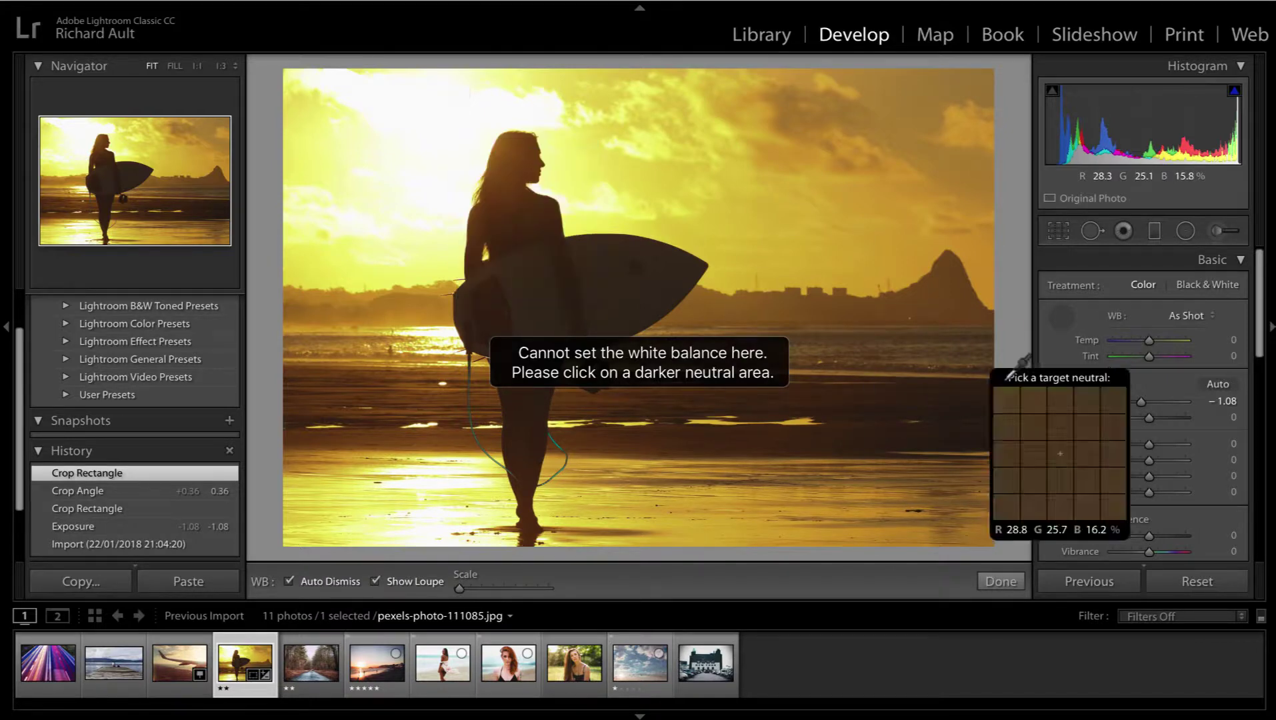
{"action": "left_click", "coordinate": [945, 305]}
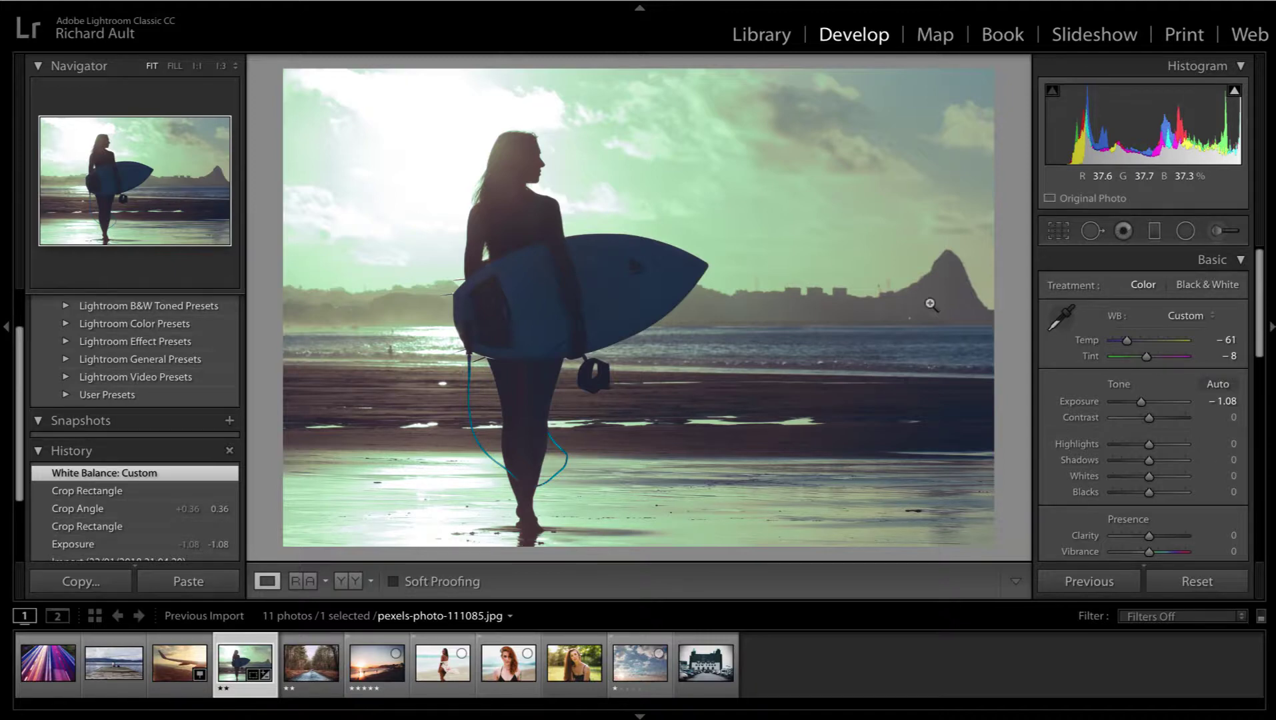
{"action": "left_click", "coordinate": [127, 492]}
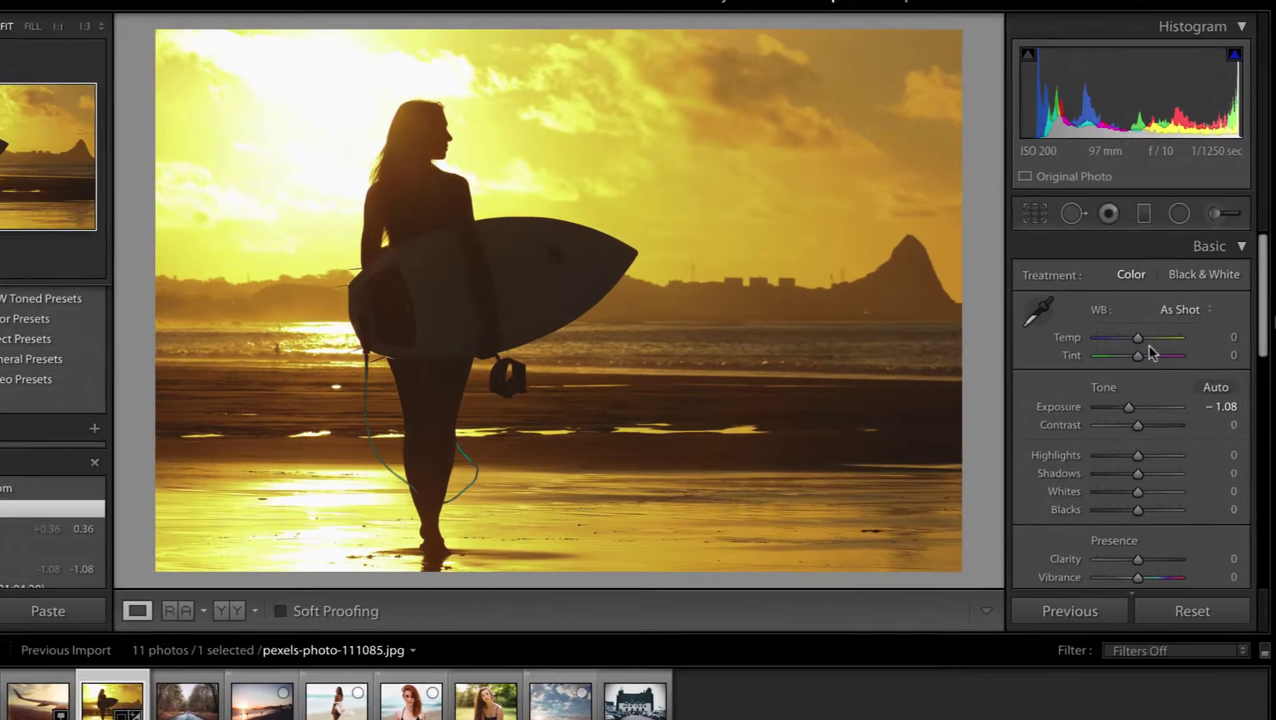
- Set Temp to -7 and Tint to -6, and try the automatic tone settings before reverting to the Tint state
{"action": "mouse_move", "coordinate": [1143, 341]}
{"action": "left_mouse_down"}
{"action": "mouse_move", "coordinate": [1158, 340]}
{"action": "mouse_move", "coordinate": [1126, 345]}
{"action": "mouse_move", "coordinate": [1191, 363]}
{"action": "mouse_move", "coordinate": [1122, 361]}
{"action": "mouse_move", "coordinate": [1153, 364]}
{"action": "left_mouse_up"}
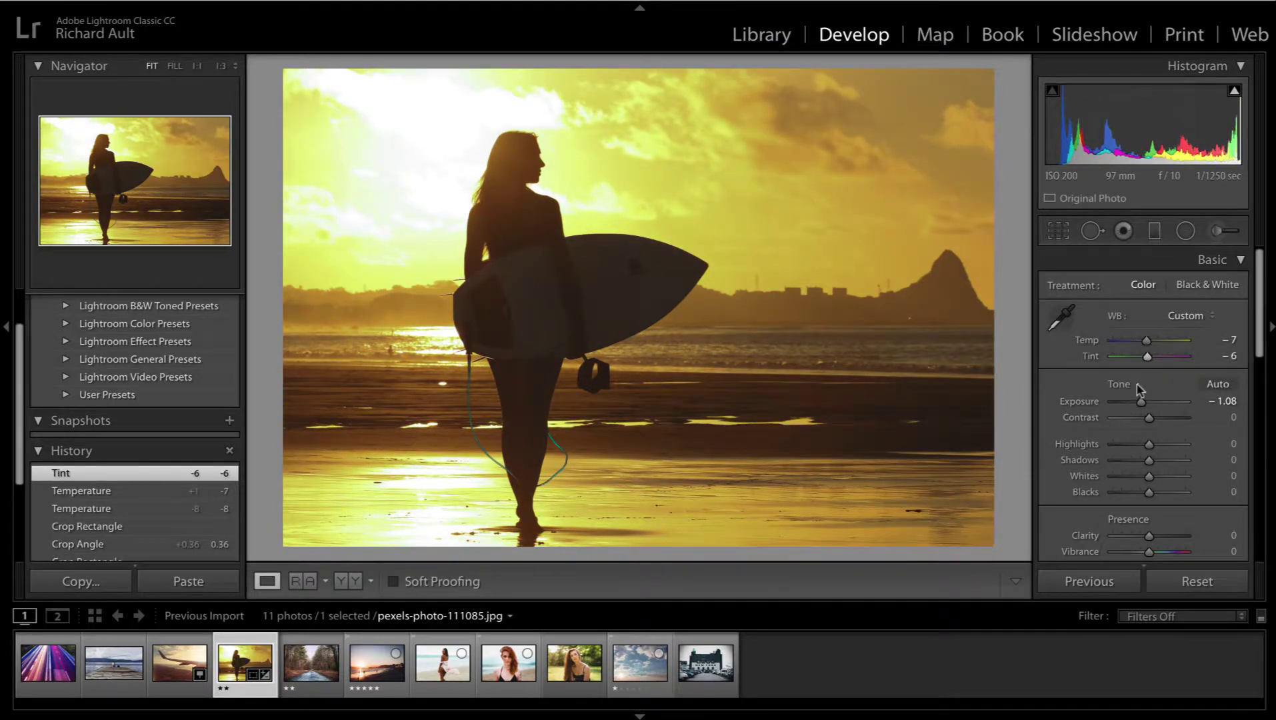
{"action": "left_click", "coordinate": [1218, 385]}
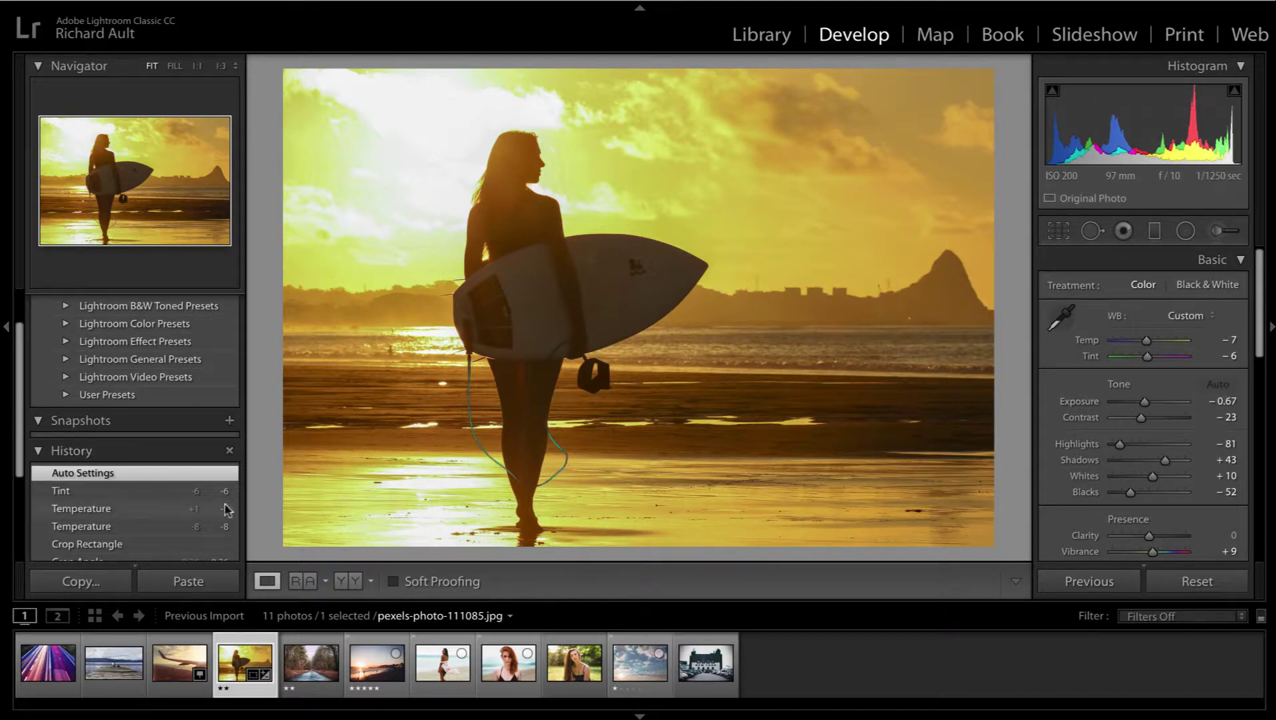
{"action": "left_click", "coordinate": [175, 495]}
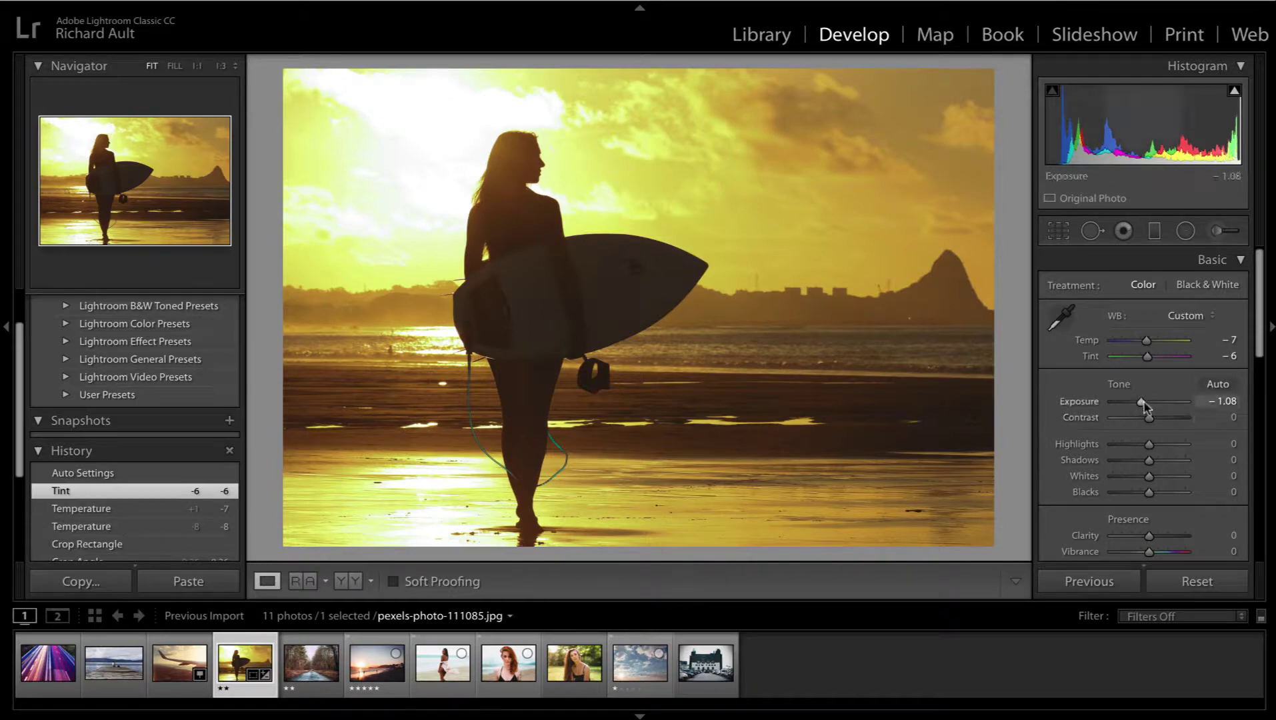
- Adjust the surfer photo's tone to Exposure -1.55, Contrast +48, Whites +49 and Blacks -91
{"action": "mouse_move", "coordinate": [1140, 403]}
{"action": "left_mouse_down"}
{"action": "mouse_move", "coordinate": [1165, 405]}
{"action": "mouse_move", "coordinate": [1145, 410]}
{"action": "left_mouse_up"}
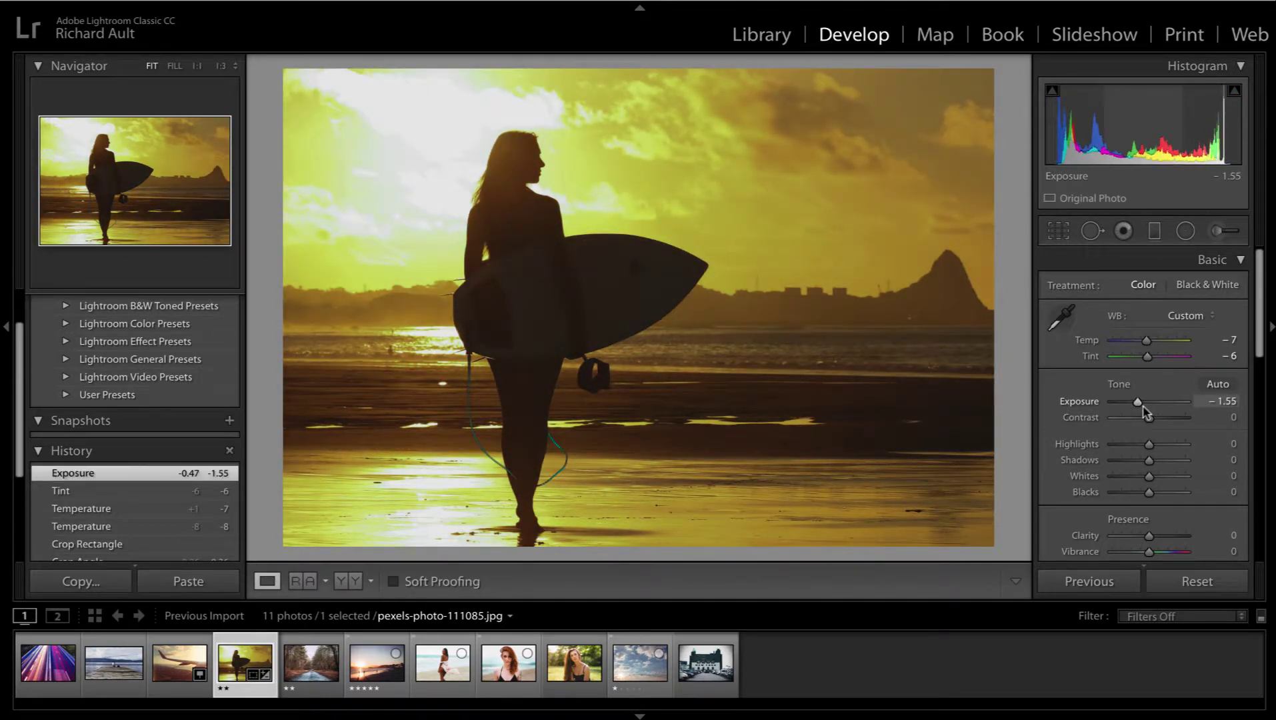
{"action": "left_click_drag", "start_coordinate": [1154, 421], "coordinate": [1180, 421]}
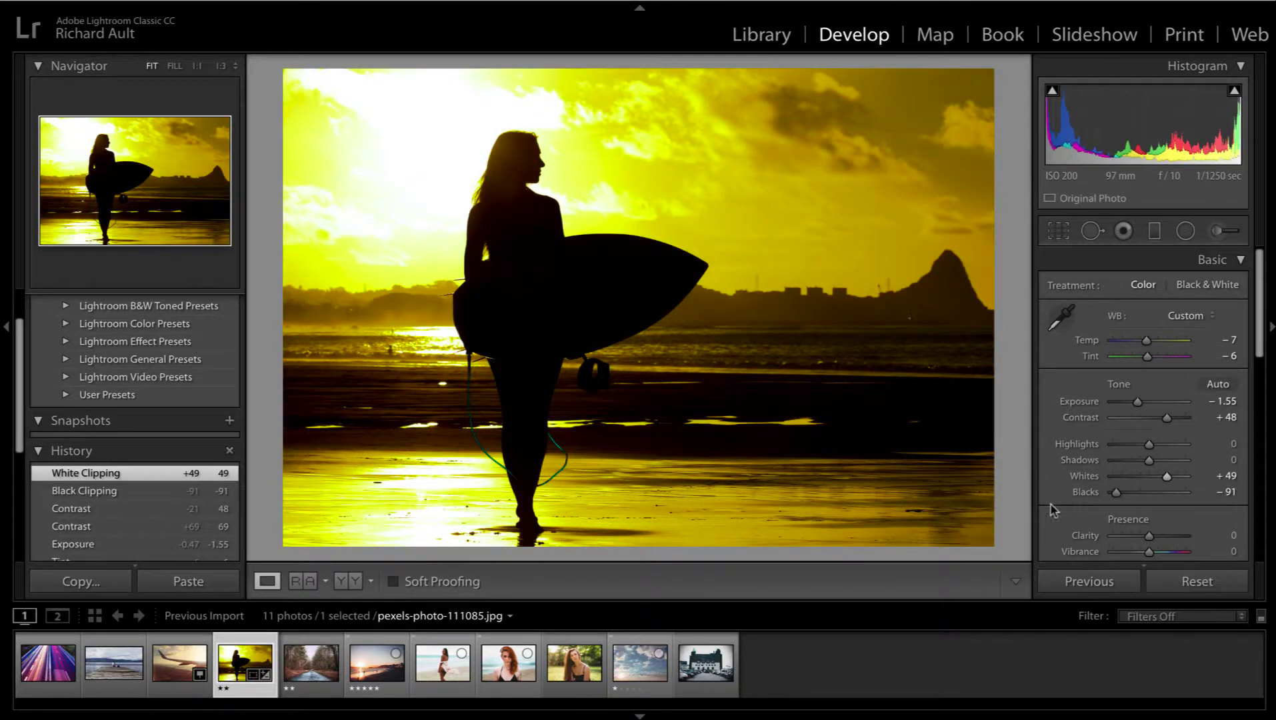
- Try Clarity at +100 and inspect the edges of the surfboard and the mountains at 1:1
{"action": "scroll", "coordinate": [1065, 521], "scroll_direction": "down", "scroll_amount": 3}
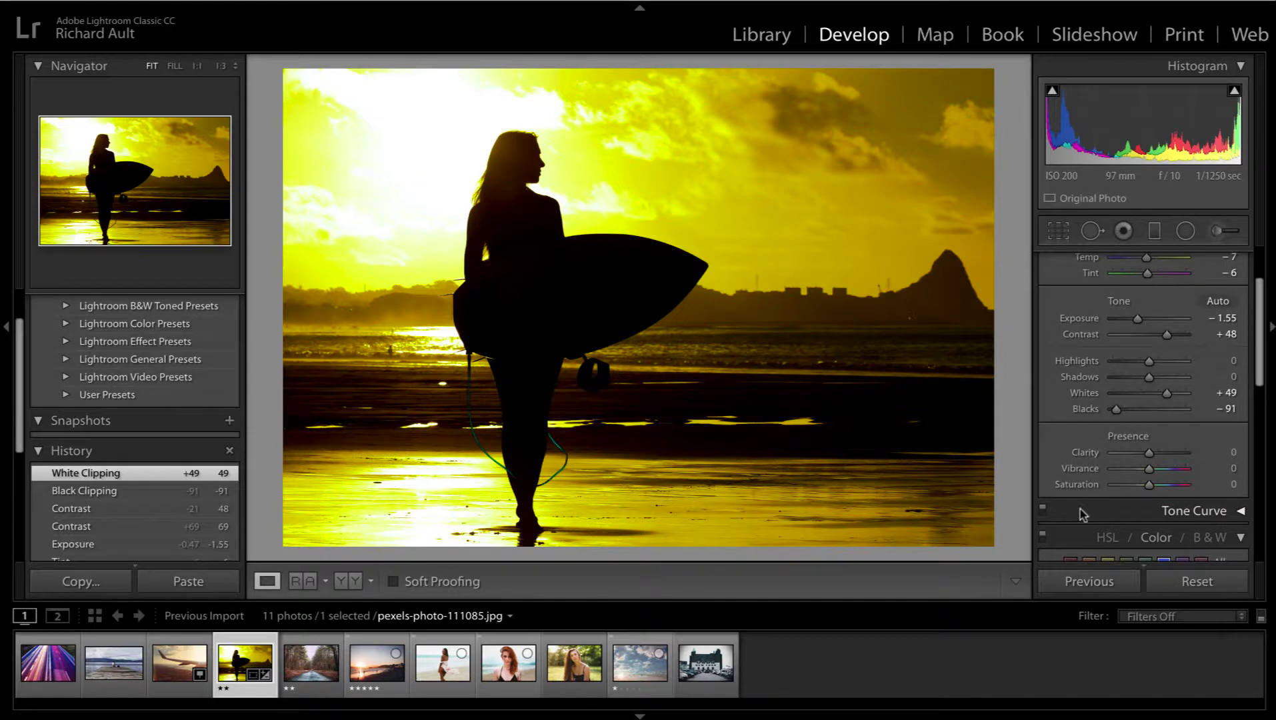
{"action": "scroll", "coordinate": [1110, 468], "scroll_direction": "down", "scroll_amount": 2}
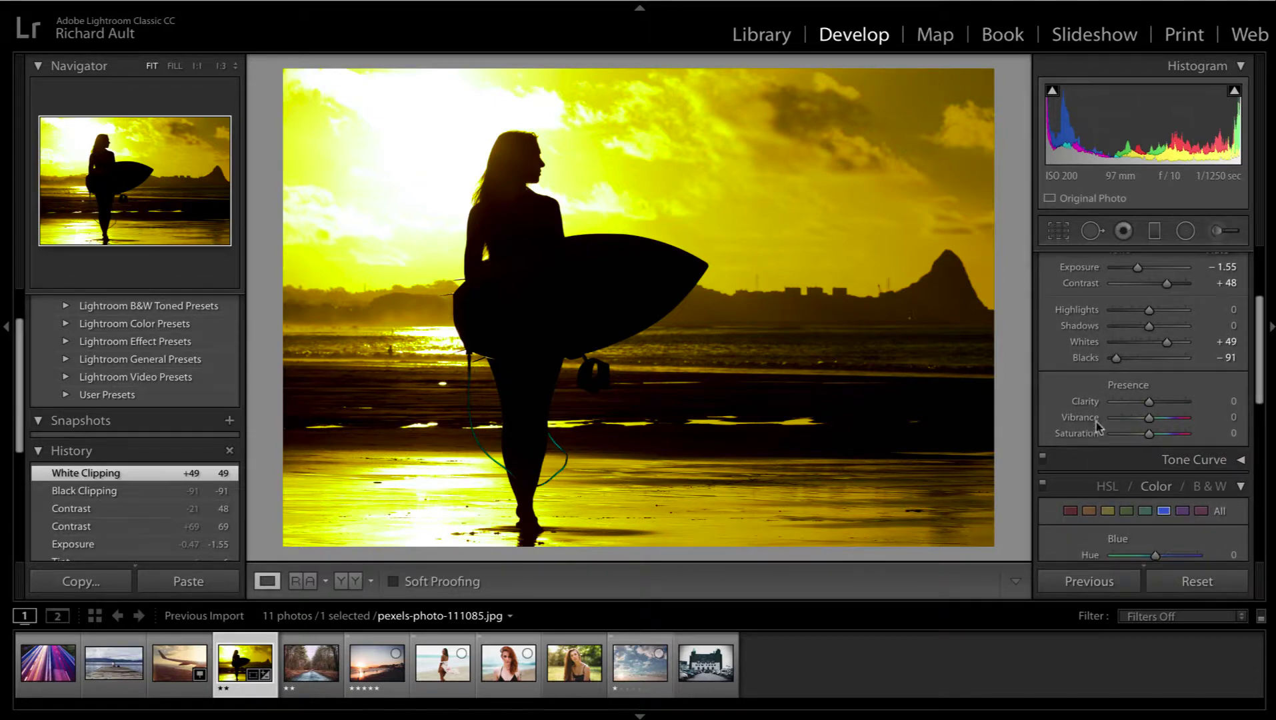
{"action": "left_click_drag", "start_coordinate": [1148, 406], "coordinate": [1192, 415]}
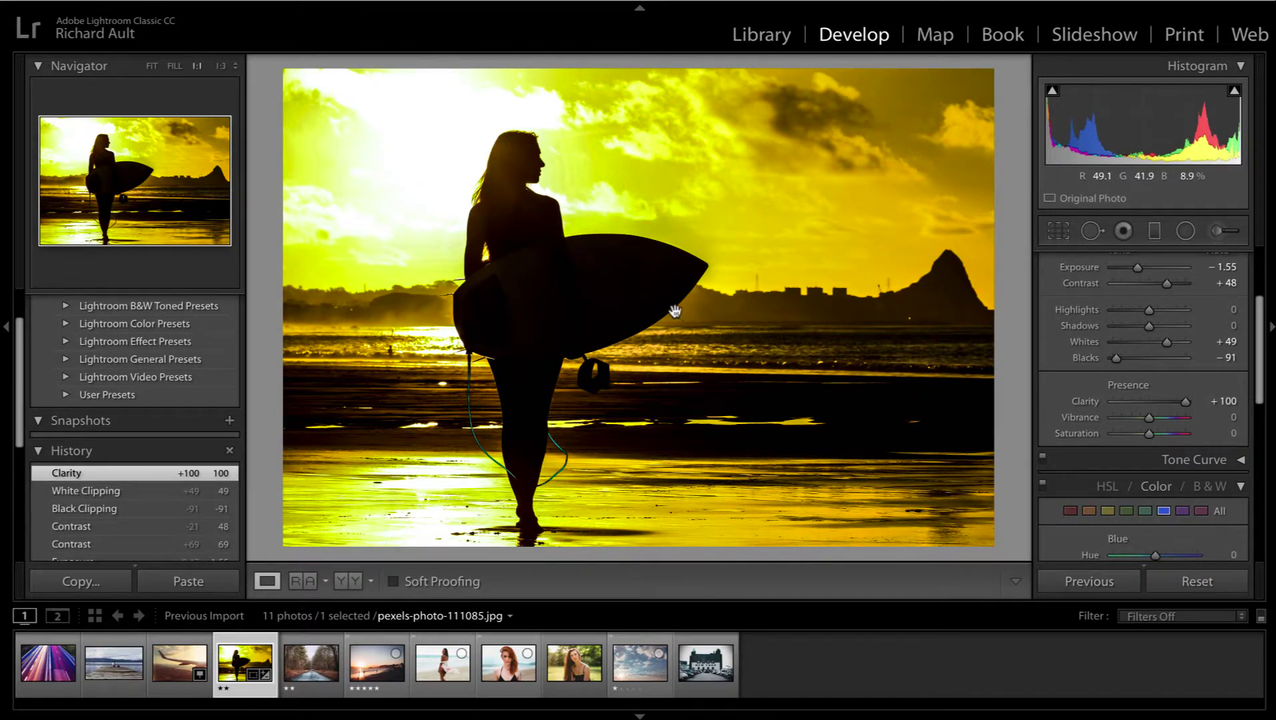
{"action": "left_click", "coordinate": [675, 312]}
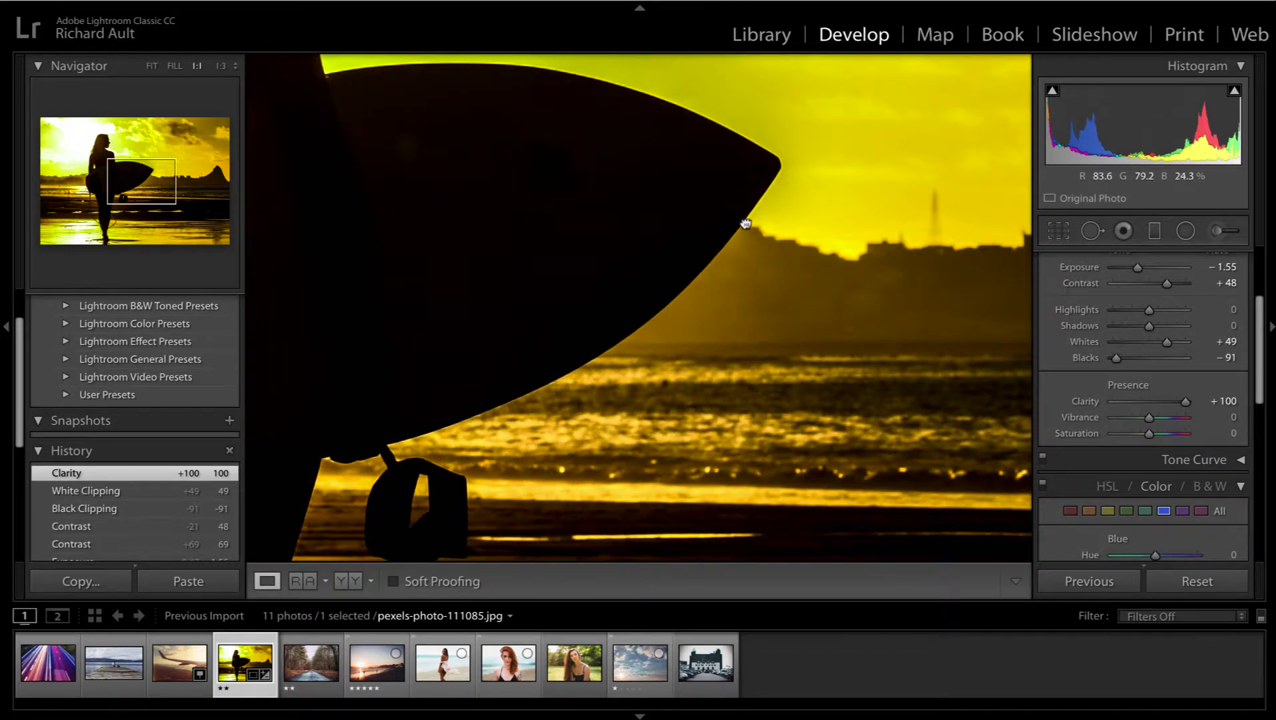
{"action": "left_click_drag", "start_coordinate": [746, 223], "coordinate": [397, 211]}
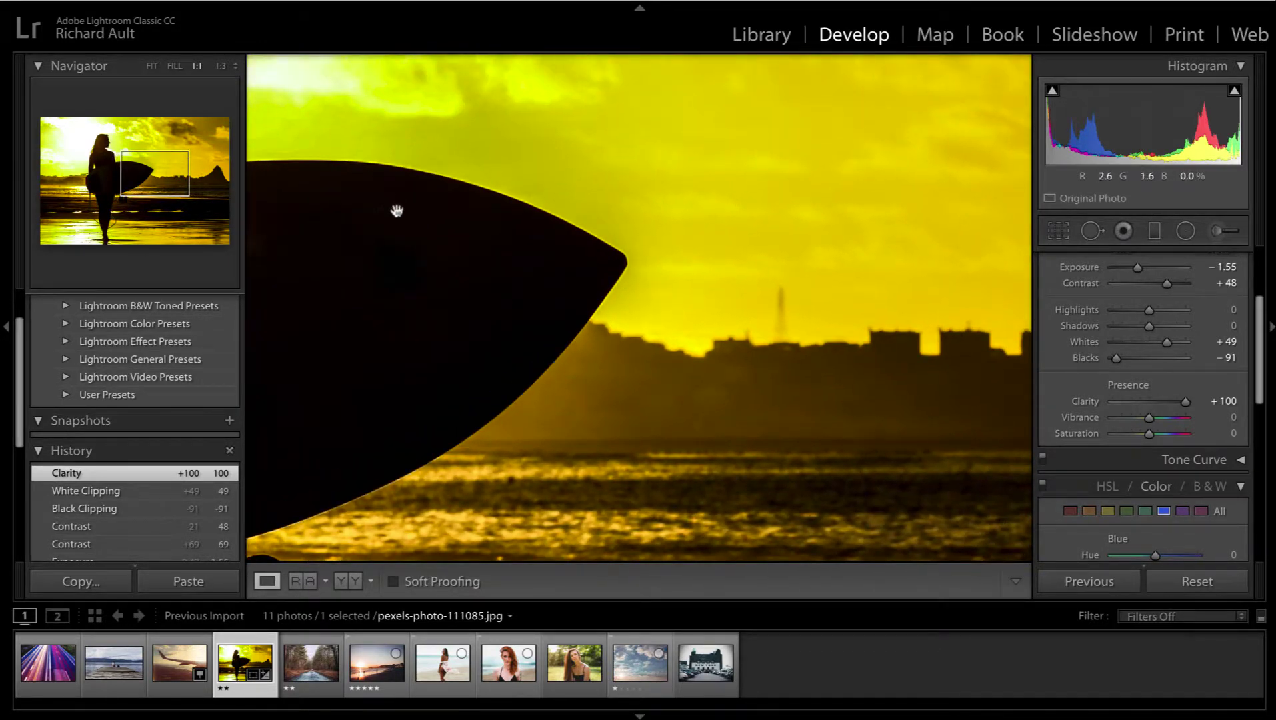
{"action": "left_click", "coordinate": [570, 304]}
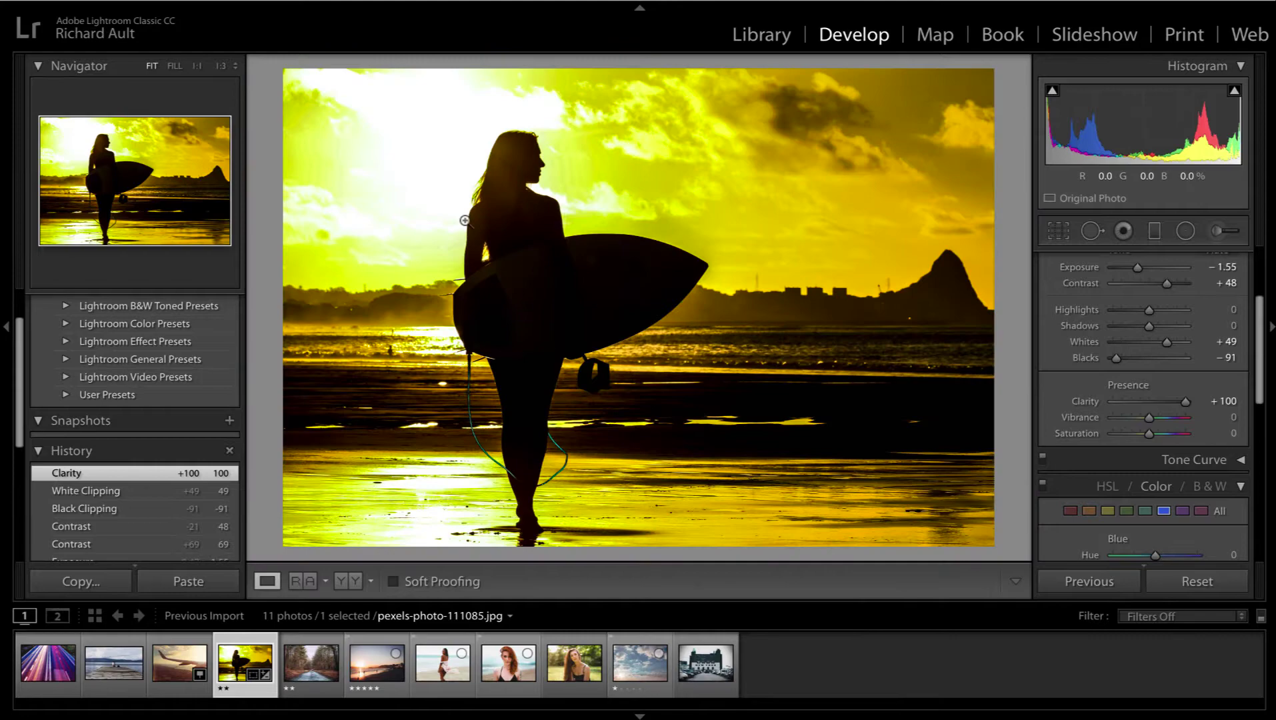
{"action": "left_click", "coordinate": [494, 149]}
{"action": "left_click", "coordinate": [494, 148]}
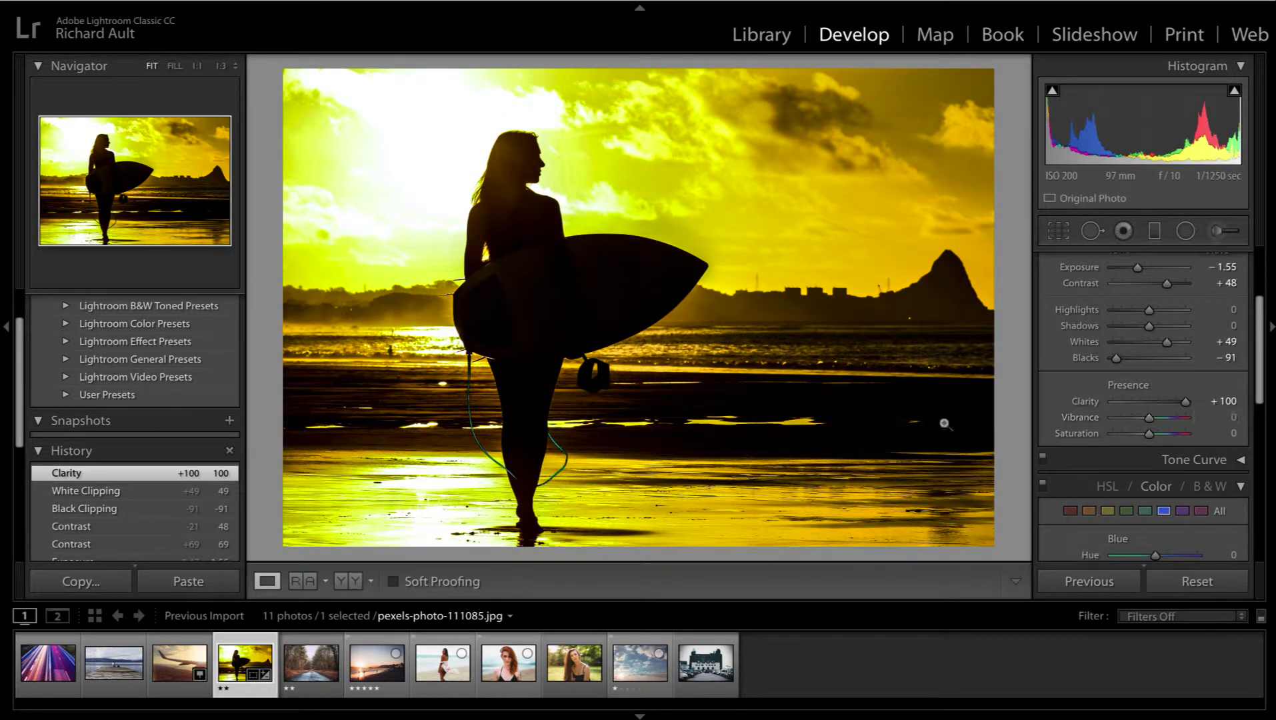
- Set the presence values to Clarity +42, Vibrance -26 and Saturation -3
{"action": "left_click", "coordinate": [1165, 401]}
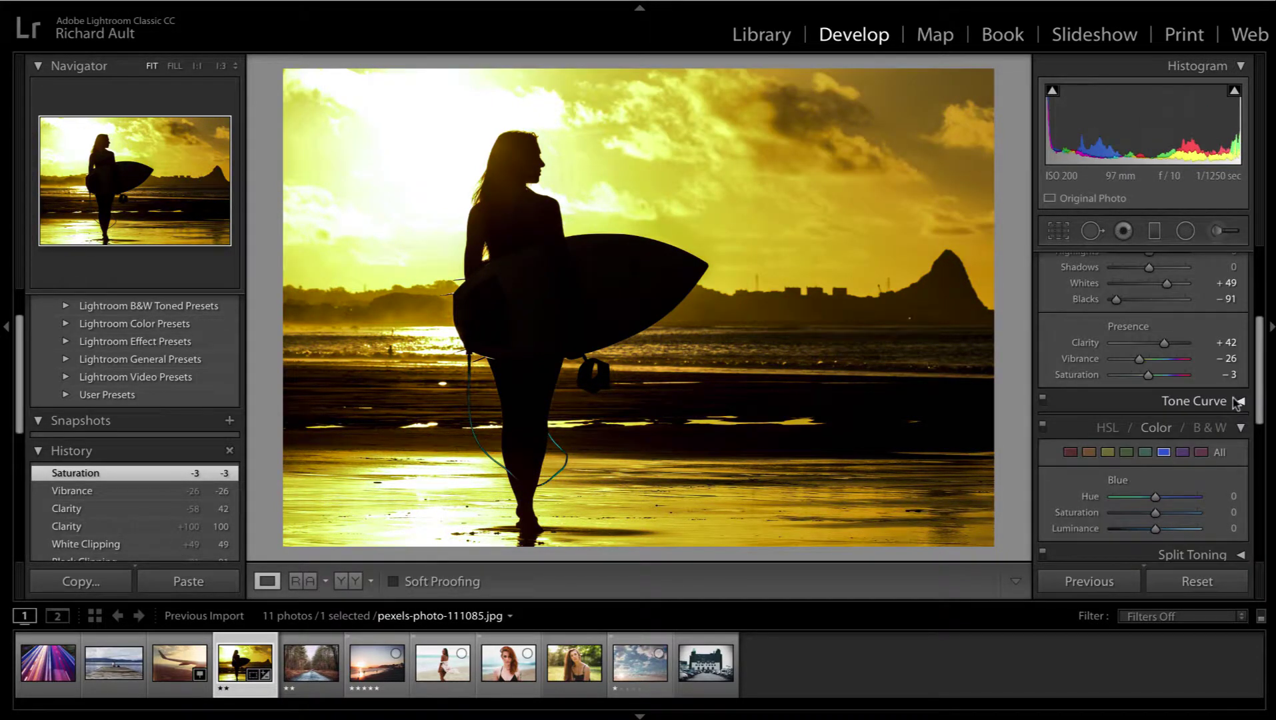
- Darken the light tones with the Tone Curve by pulling Lights down to -100
{"action": "left_click", "coordinate": [1238, 401]}
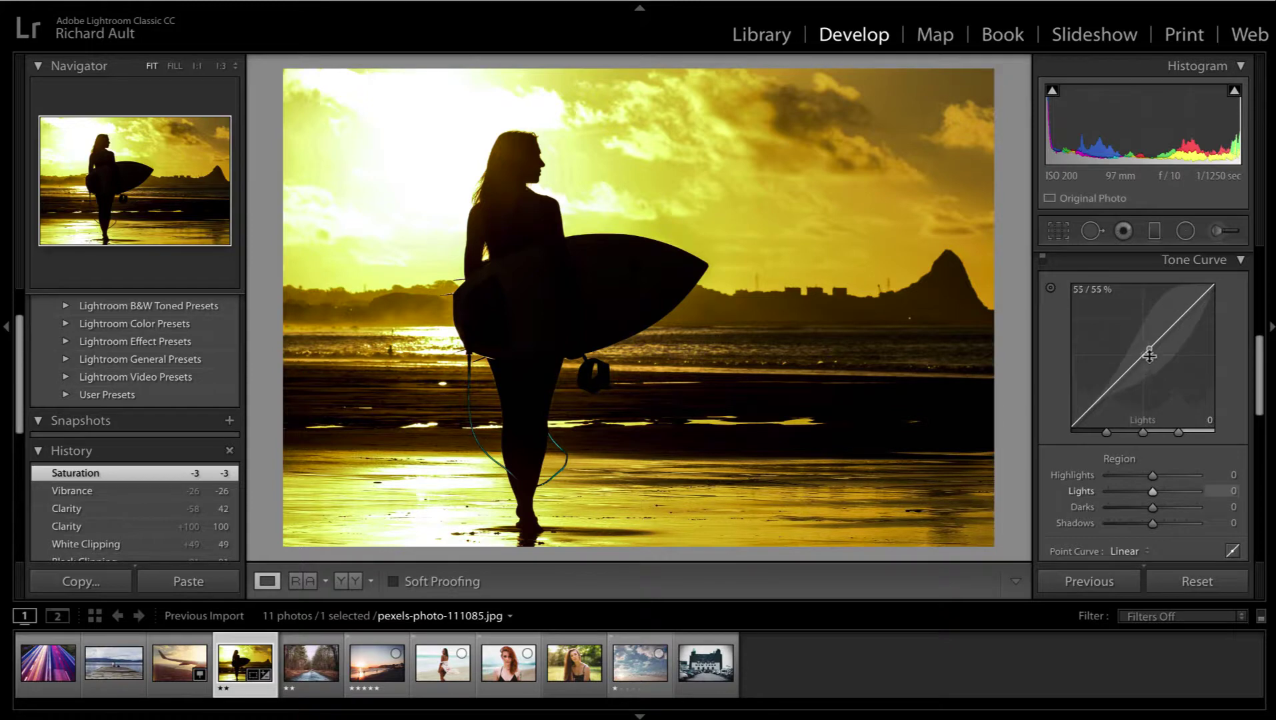
{"action": "mouse_move", "coordinate": [1151, 353]}
{"action": "left_mouse_down"}
{"action": "mouse_move", "coordinate": [1150, 337]}
{"action": "mouse_move", "coordinate": [1151, 377]}
{"action": "left_mouse_up"}
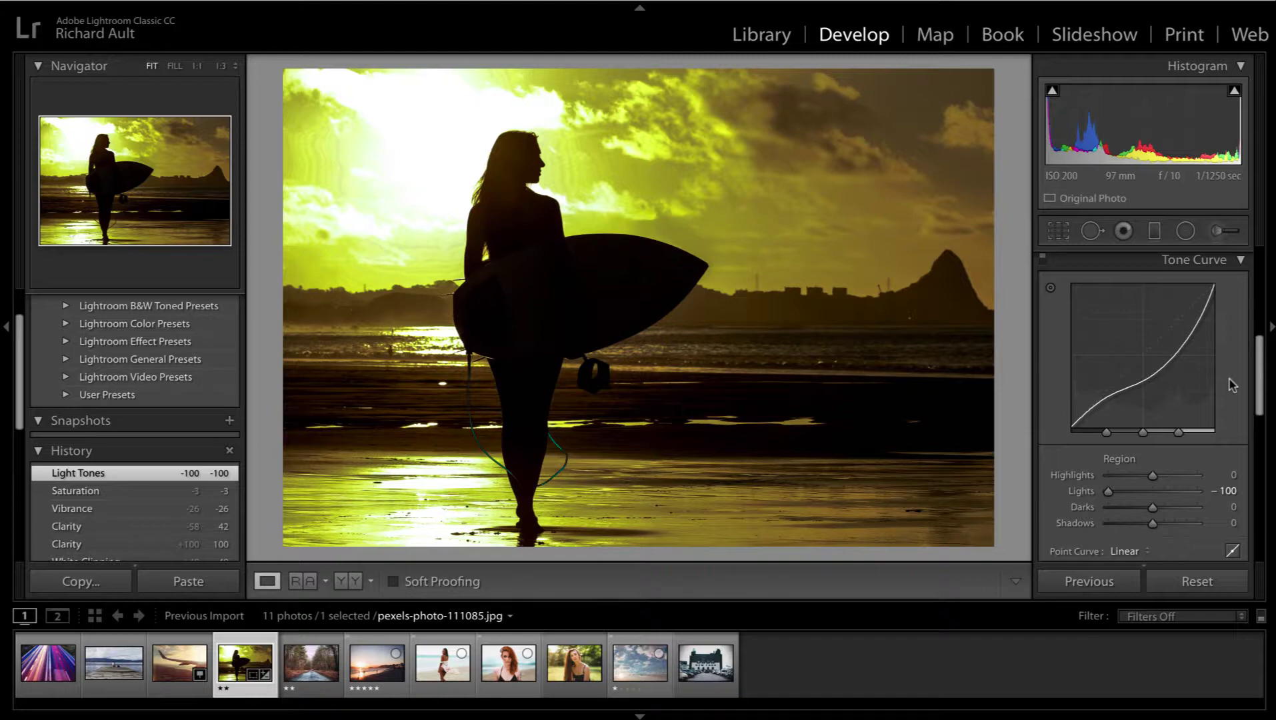
- Adjust only the yellows of the surfer photo to Hue -1 and Saturation +76
{"action": "scroll", "coordinate": [1213, 434], "scroll_direction": "down", "scroll_amount": 8}
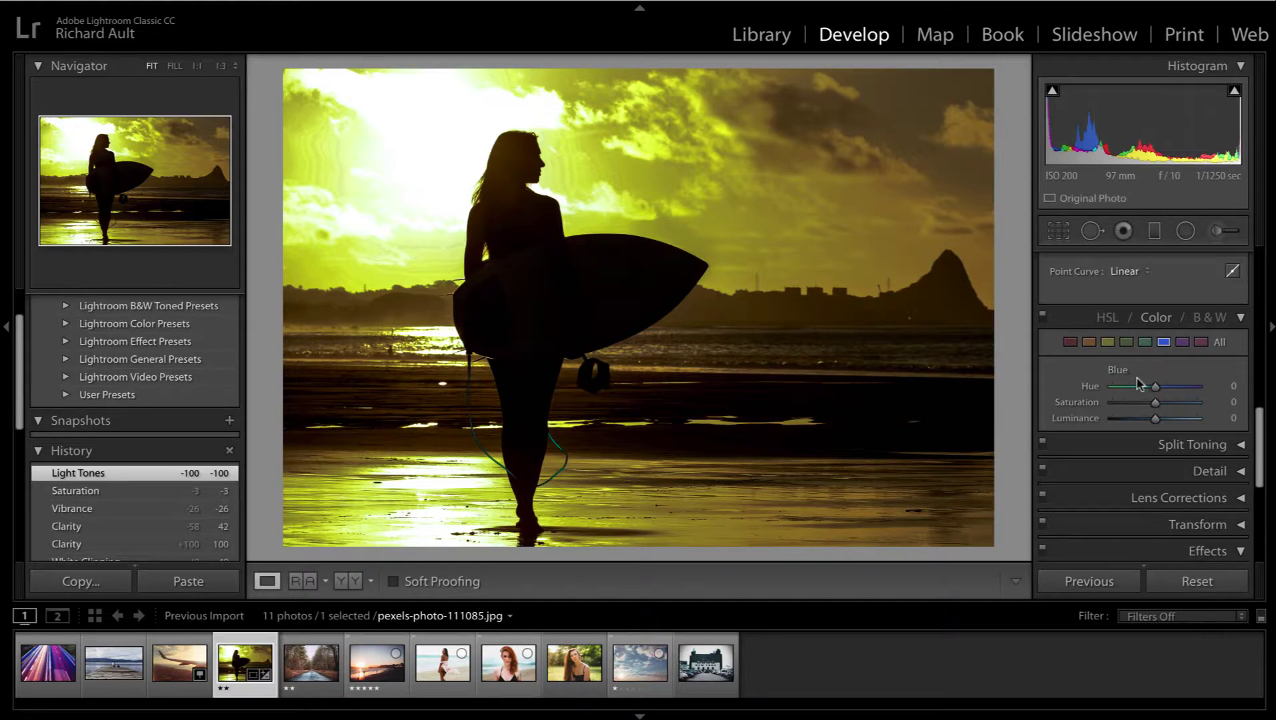
{"action": "left_click", "coordinate": [1108, 342]}
{"action": "left_click_drag", "start_coordinate": [1113, 390], "coordinate": [1188, 405]}
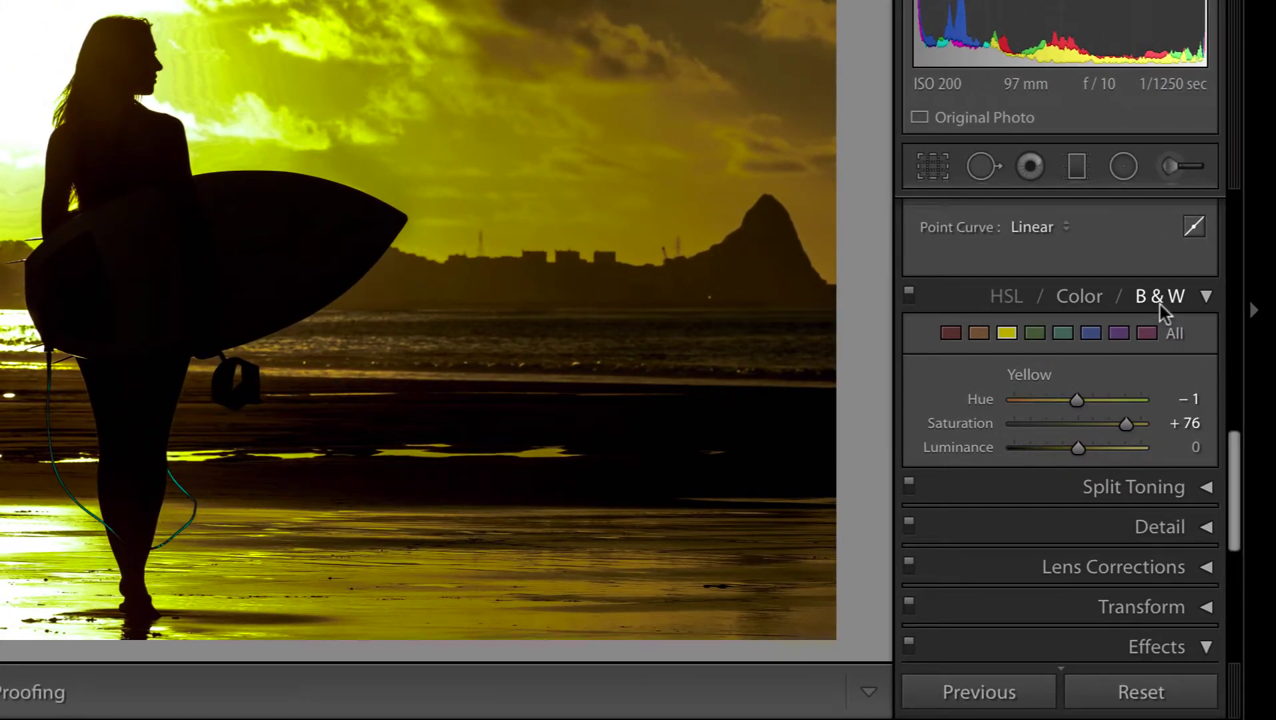
- Try the black-and-white conversion on the surfer photo and return it to colour
{"action": "scroll", "coordinate": [1119, 287], "scroll_direction": "up", "scroll_amount": 5}
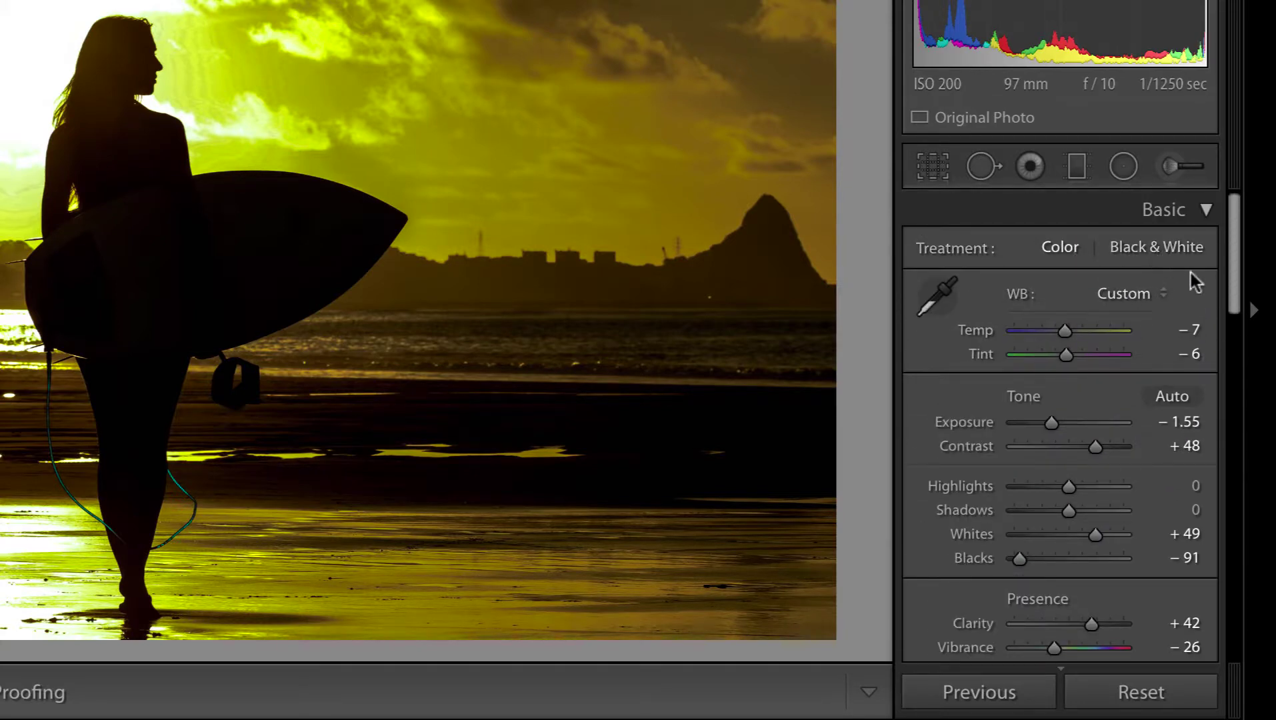
{"action": "scroll", "coordinate": [1191, 279], "scroll_direction": "down", "scroll_amount": 5}
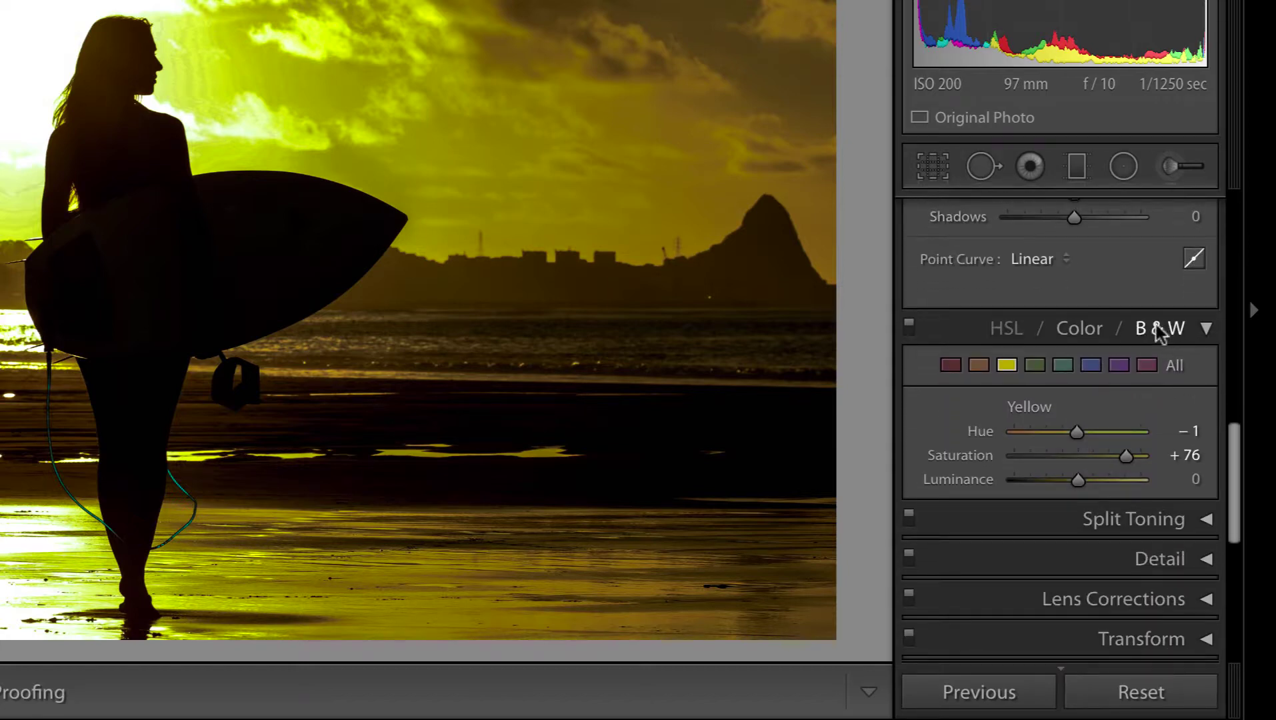
{"action": "left_click", "coordinate": [1160, 332]}
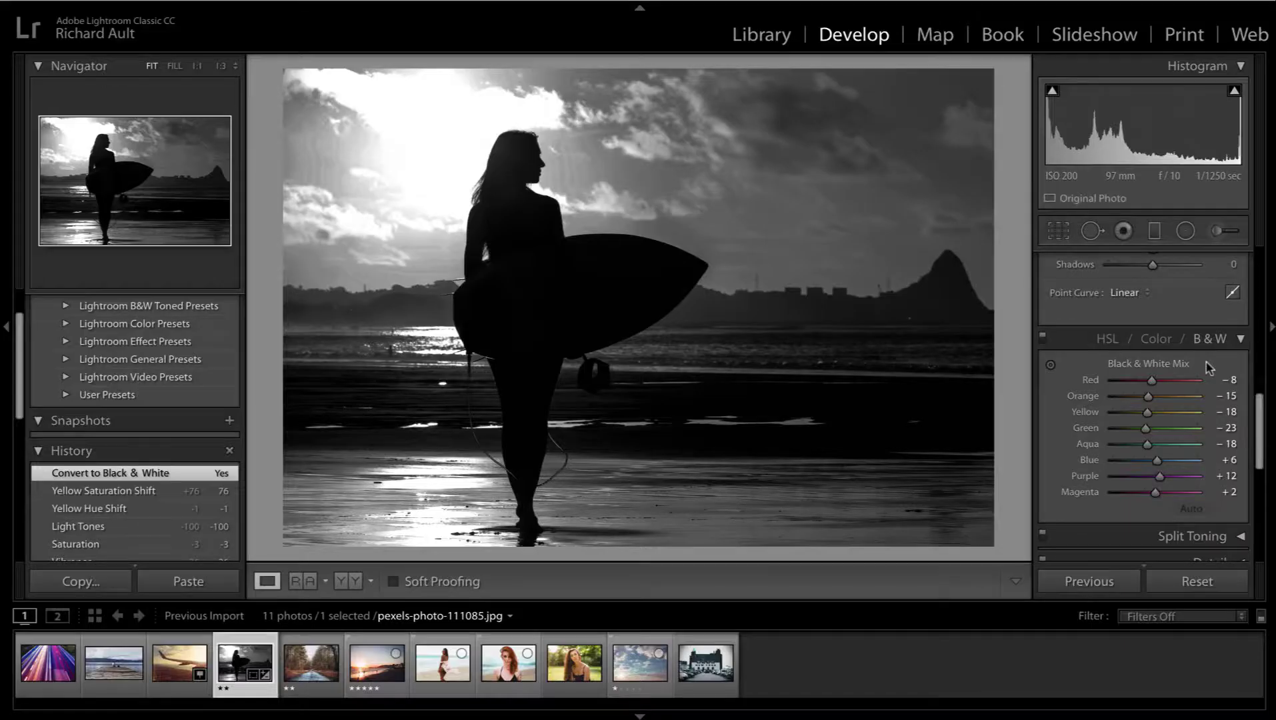
{"action": "scroll", "coordinate": [1081, 527], "scroll_direction": "up", "scroll_amount": 1}
{"action": "key", "text": "v"}
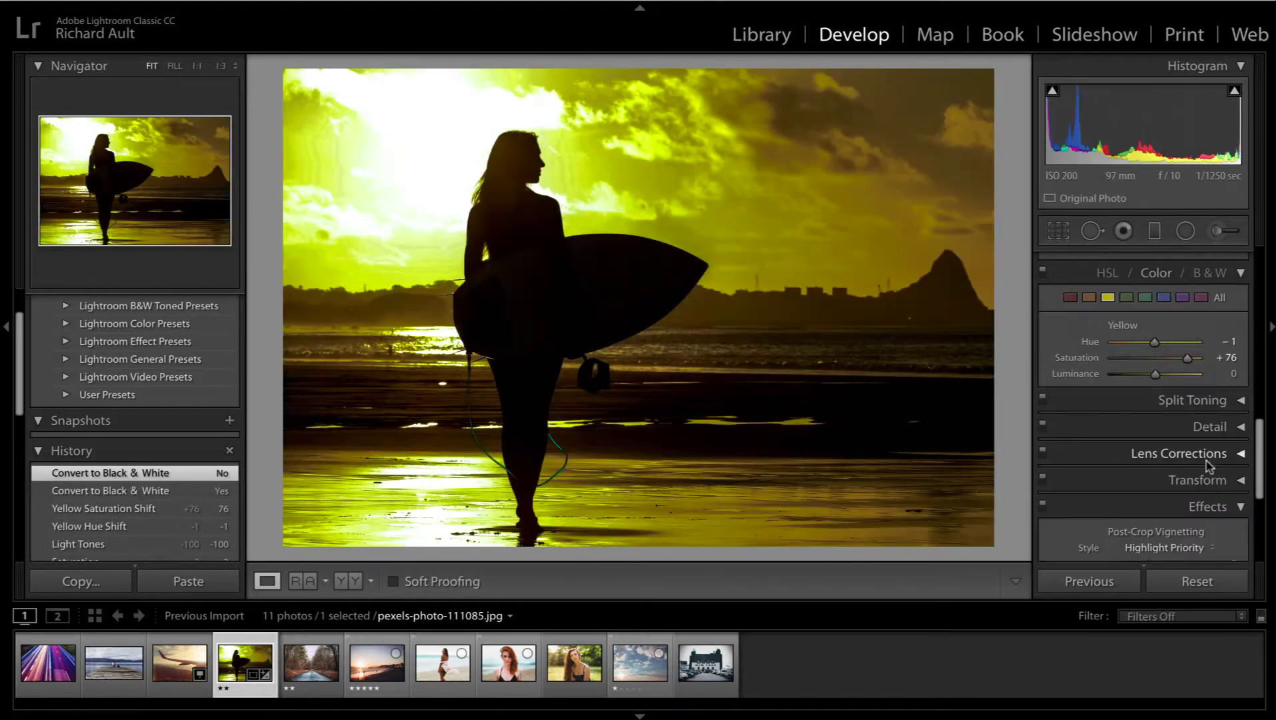
- Try a Split Toning shadow hue of 111 and reset it to its default
{"action": "left_click", "coordinate": [1207, 400]}
{"action": "scroll", "coordinate": [1200, 448], "scroll_direction": "down", "scroll_amount": 2}
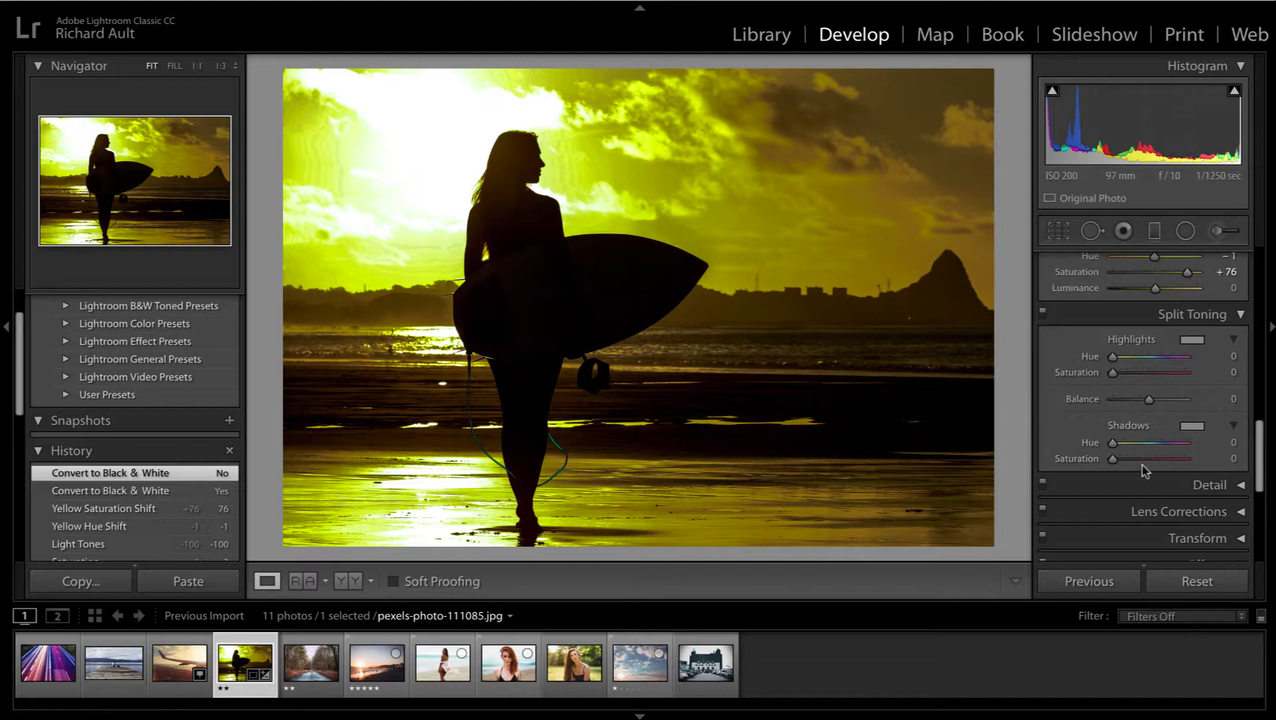
{"action": "left_click_drag", "start_coordinate": [1113, 443], "coordinate": [1142, 452]}
{"action": "double_click", "coordinate": [1091, 443]}
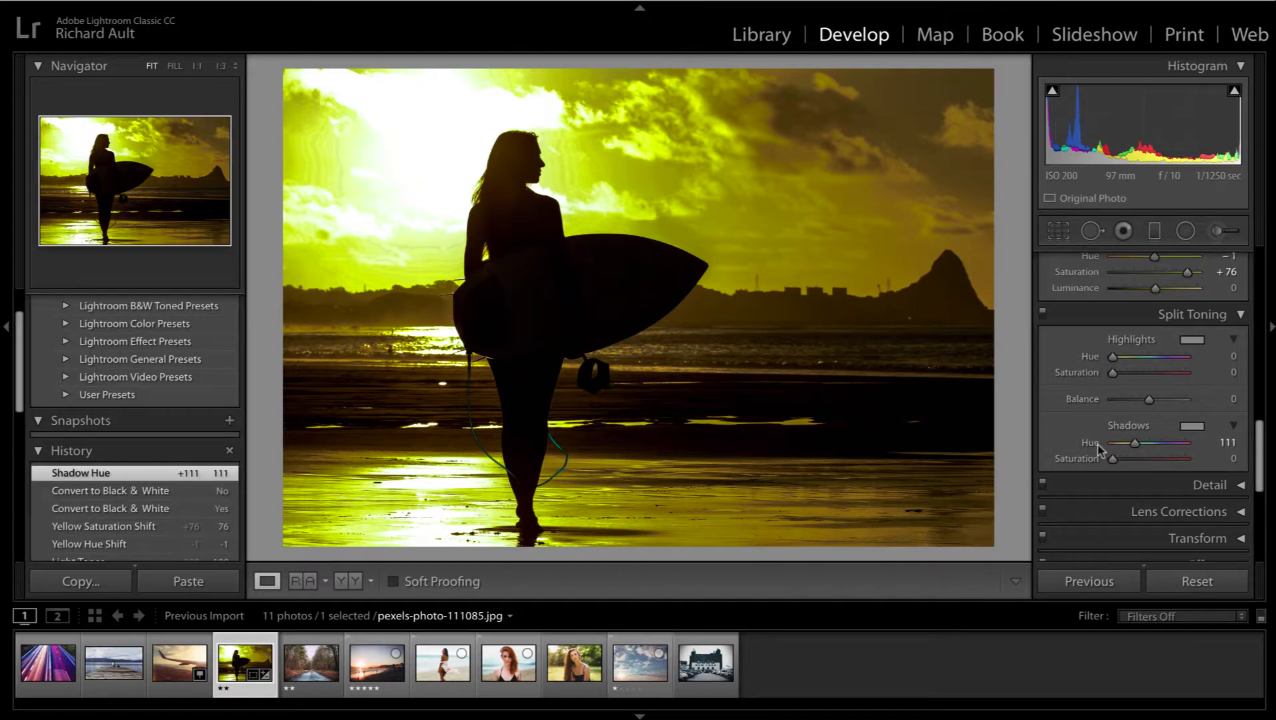
- Open the Detail settings and move their close-up preview around the surfboard, the leash and the surfer's leg
{"action": "left_click", "coordinate": [1232, 495]}
{"action": "scroll", "coordinate": [1207, 495], "scroll_direction": "down", "scroll_amount": 1}
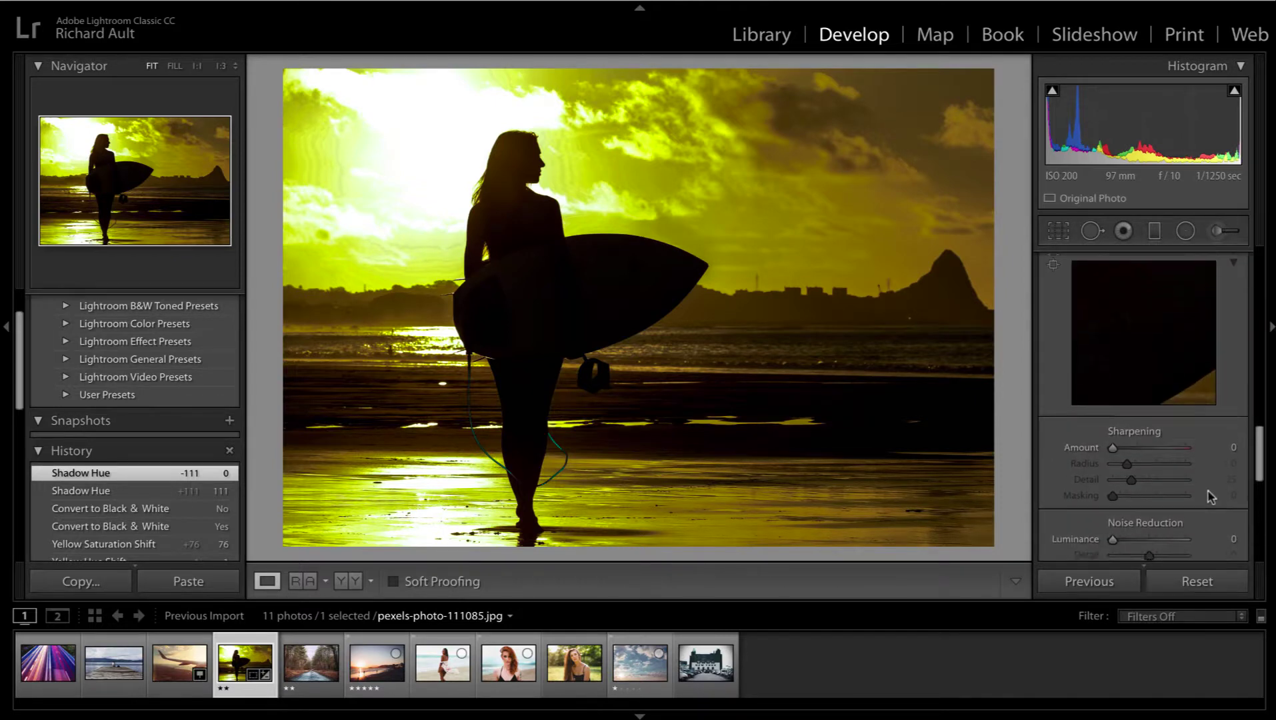
{"action": "left_click_drag", "start_coordinate": [1154, 362], "coordinate": [1212, 321]}
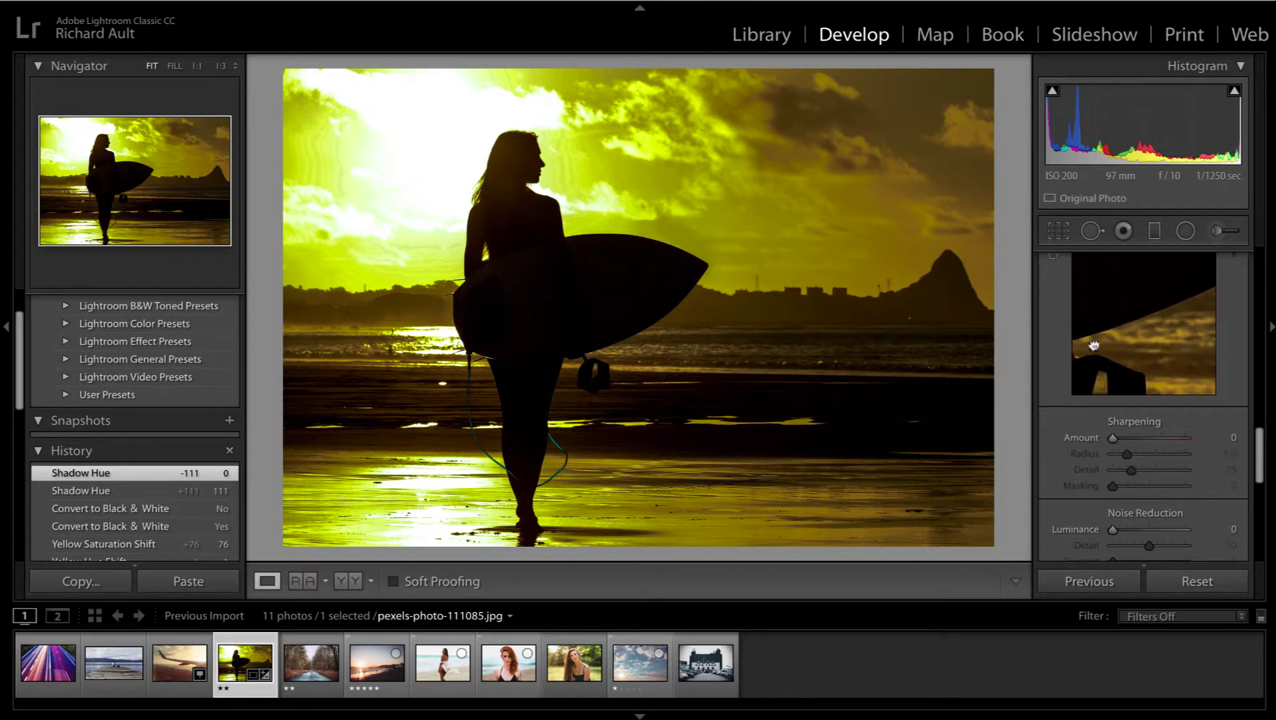
{"action": "left_click_drag", "start_coordinate": [1095, 345], "coordinate": [1188, 351]}
{"action": "left_click_drag", "start_coordinate": [1120, 317], "coordinate": [1234, 360]}
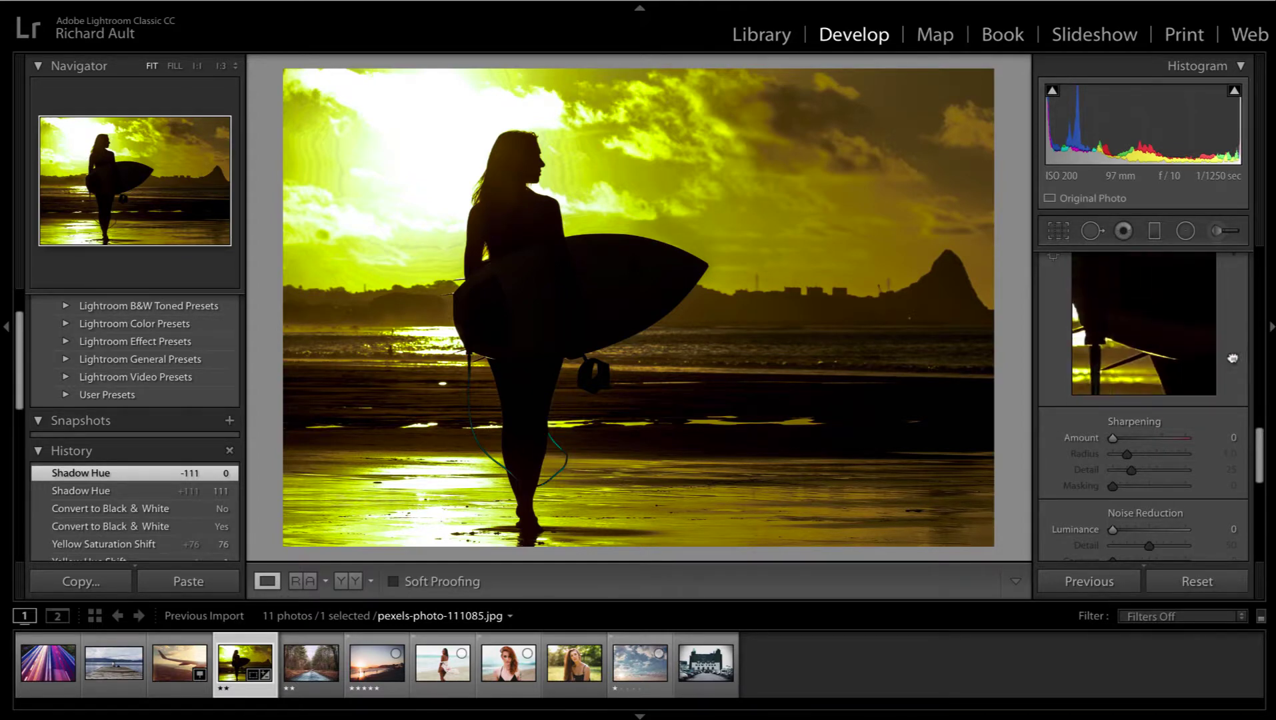
{"action": "left_click_drag", "start_coordinate": [1133, 320], "coordinate": [1158, 262]}
{"action": "mouse_move", "coordinate": [1172, 341]}
{"action": "left_mouse_down"}
{"action": "mouse_move", "coordinate": [1145, 260]}
{"action": "mouse_move", "coordinate": [1241, 366]}
{"action": "mouse_move", "coordinate": [1164, 341]}
{"action": "left_mouse_up"}
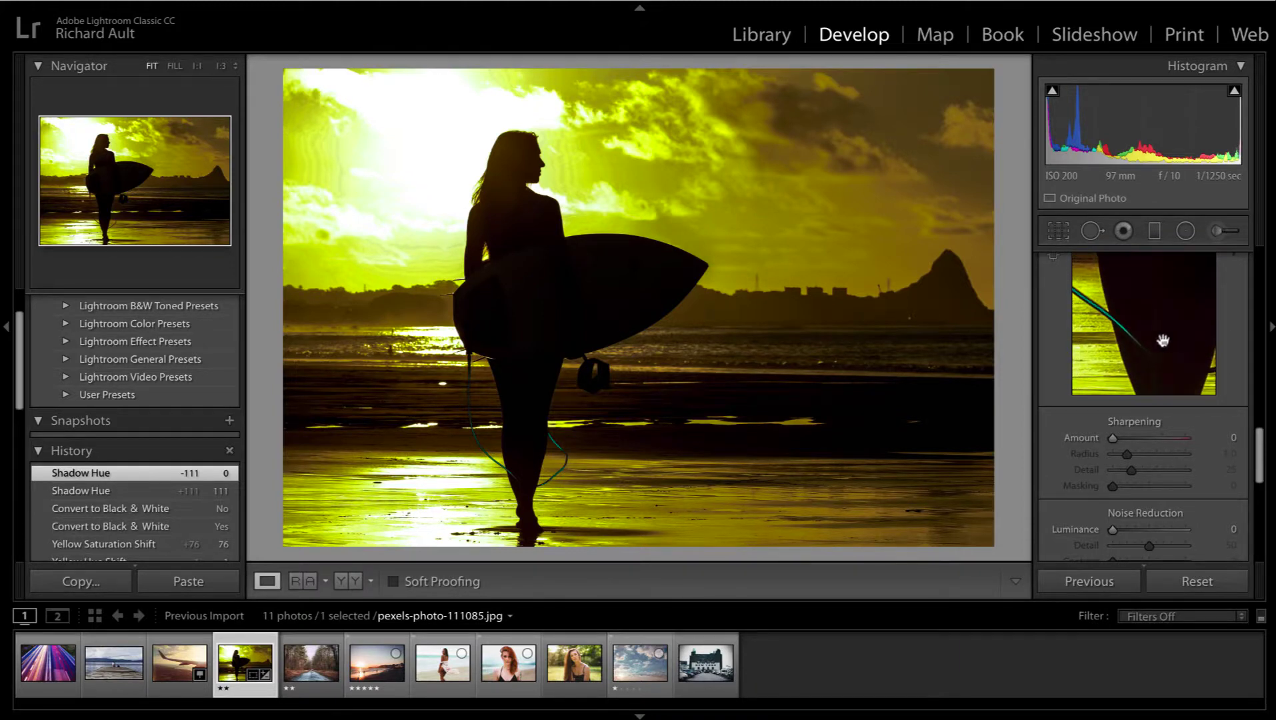
- Try a sharpening Amount of 59, reset it to 0, and bring the Noise Reduction settings into view
{"action": "left_click_drag", "start_coordinate": [1116, 446], "coordinate": [1144, 448]}
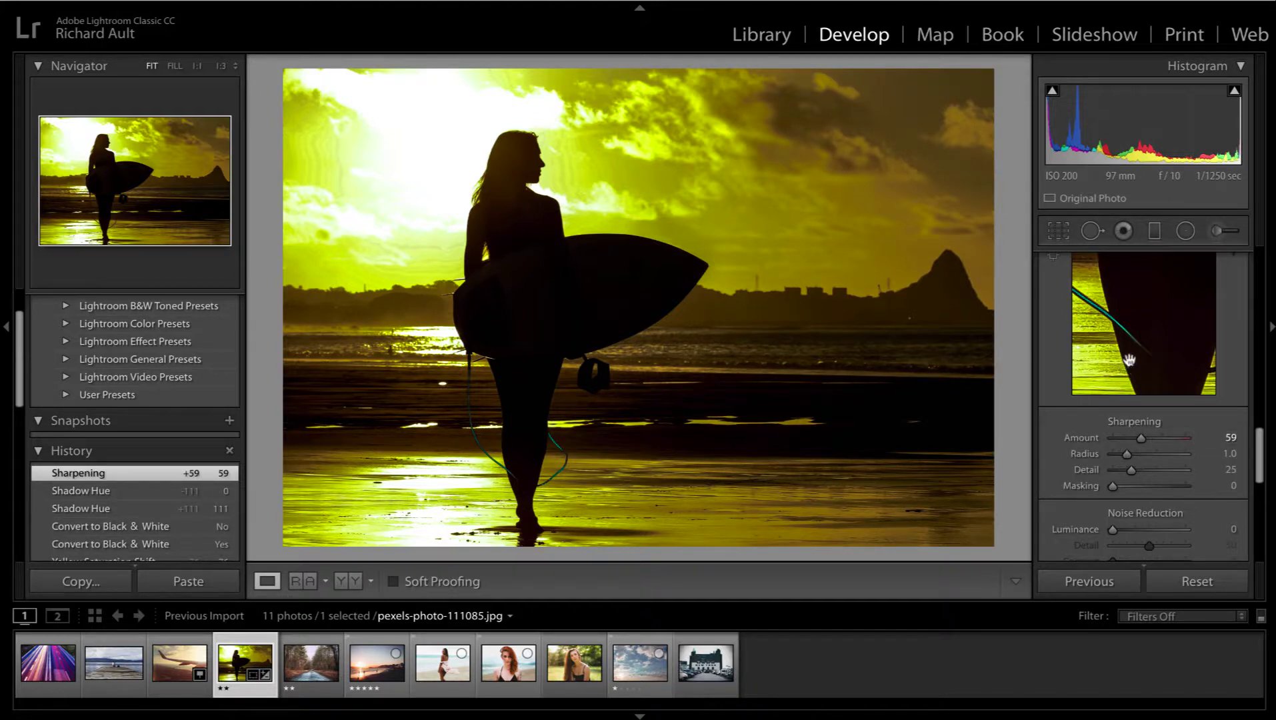
{"action": "double_click", "coordinate": [1092, 442]}
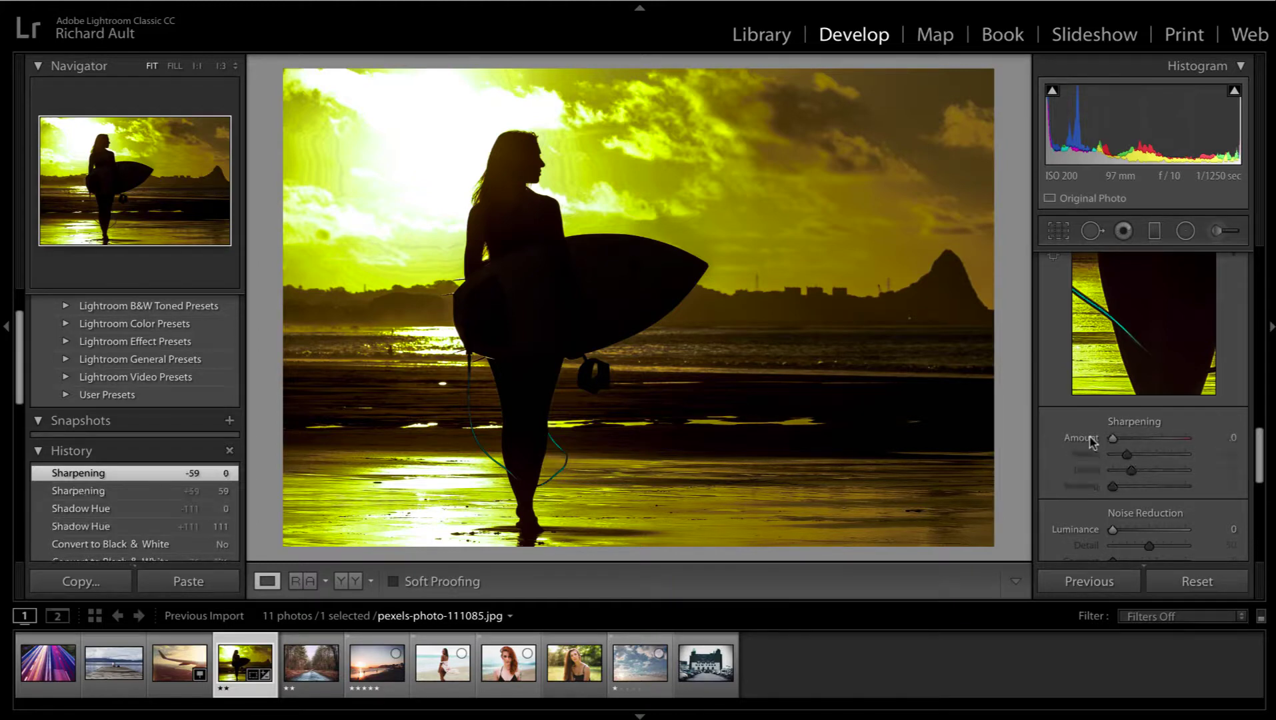
{"action": "scroll", "coordinate": [1085, 512], "scroll_direction": "down", "scroll_amount": 3}
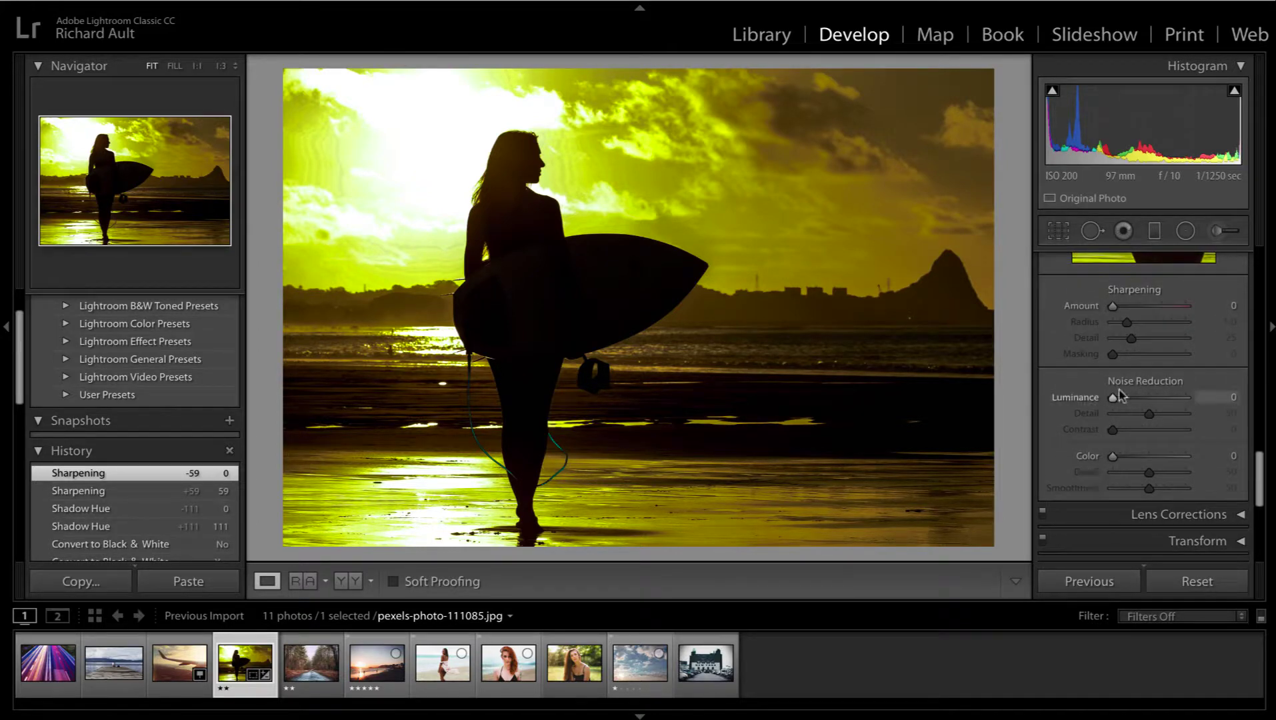
- Try a Luminance noise reduction of 14 on the surfer photo and reset it to 0
{"action": "left_click_drag", "start_coordinate": [1118, 399], "coordinate": [1129, 399]}
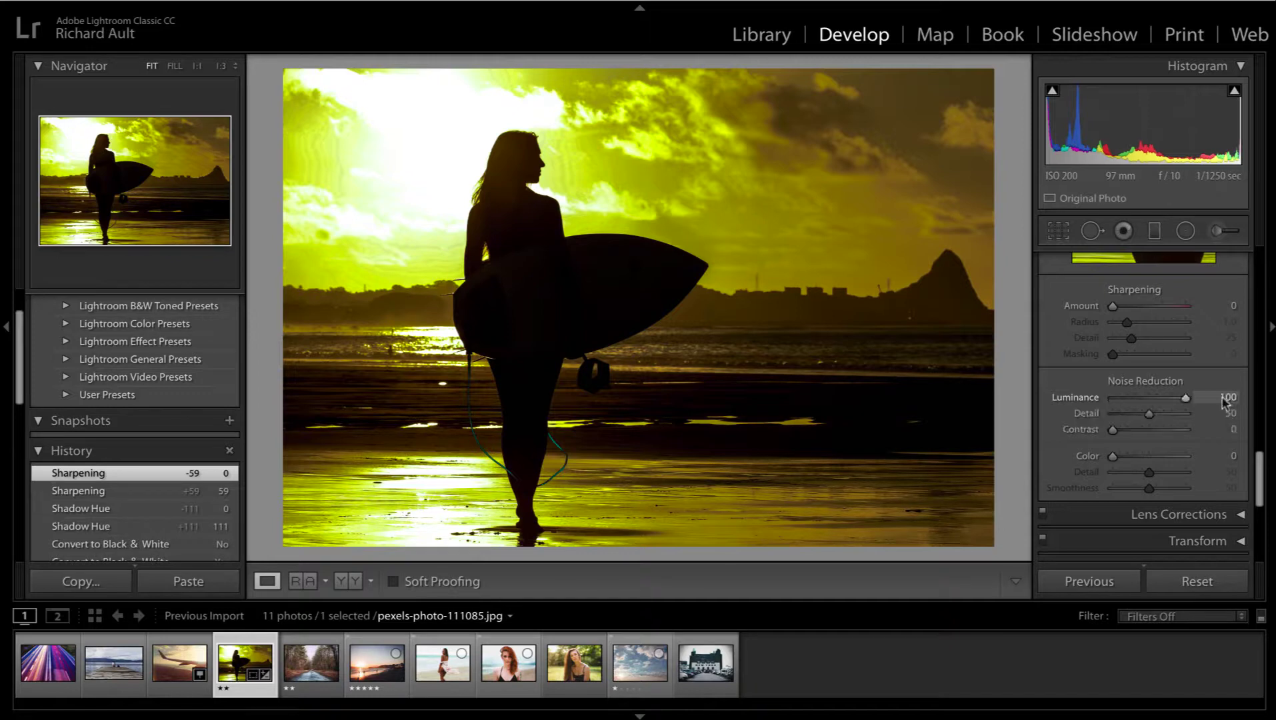
{"action": "double_click", "coordinate": [1129, 399]}
- Expand the Lens Corrections settings, and bring the second stadium photo of the Peterborough United folder into the Develop module
{"action": "scroll", "coordinate": [1133, 400], "scroll_direction": "down", "scroll_amount": 5}
{"action": "left_click", "coordinate": [1231, 311]}
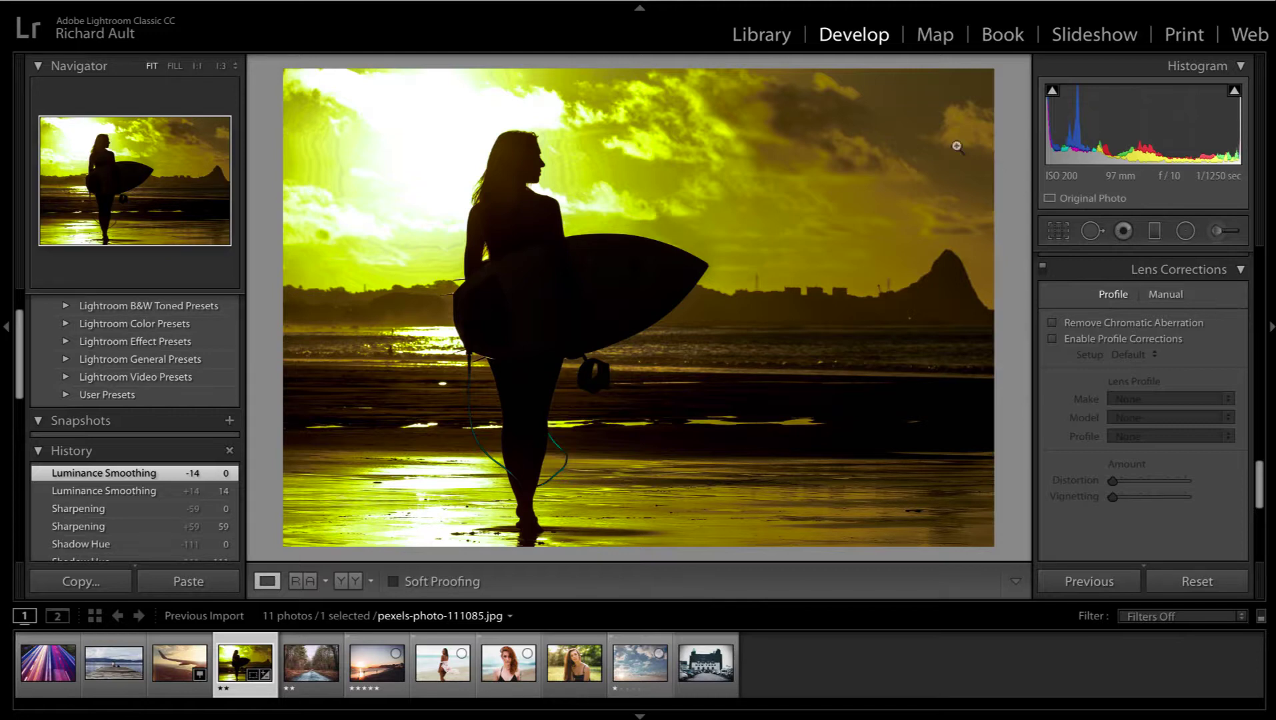
{"action": "left_click", "coordinate": [762, 35]}
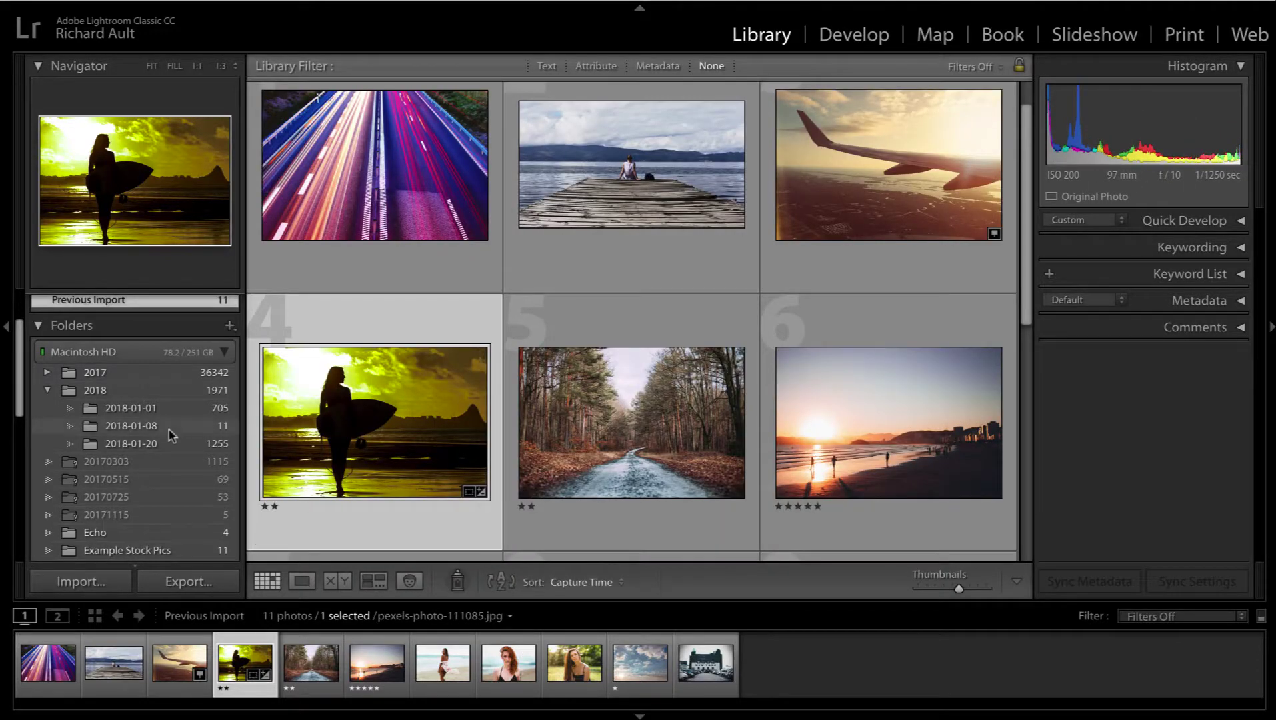
{"action": "scroll", "coordinate": [164, 467], "scroll_direction": "down", "scroll_amount": 10}
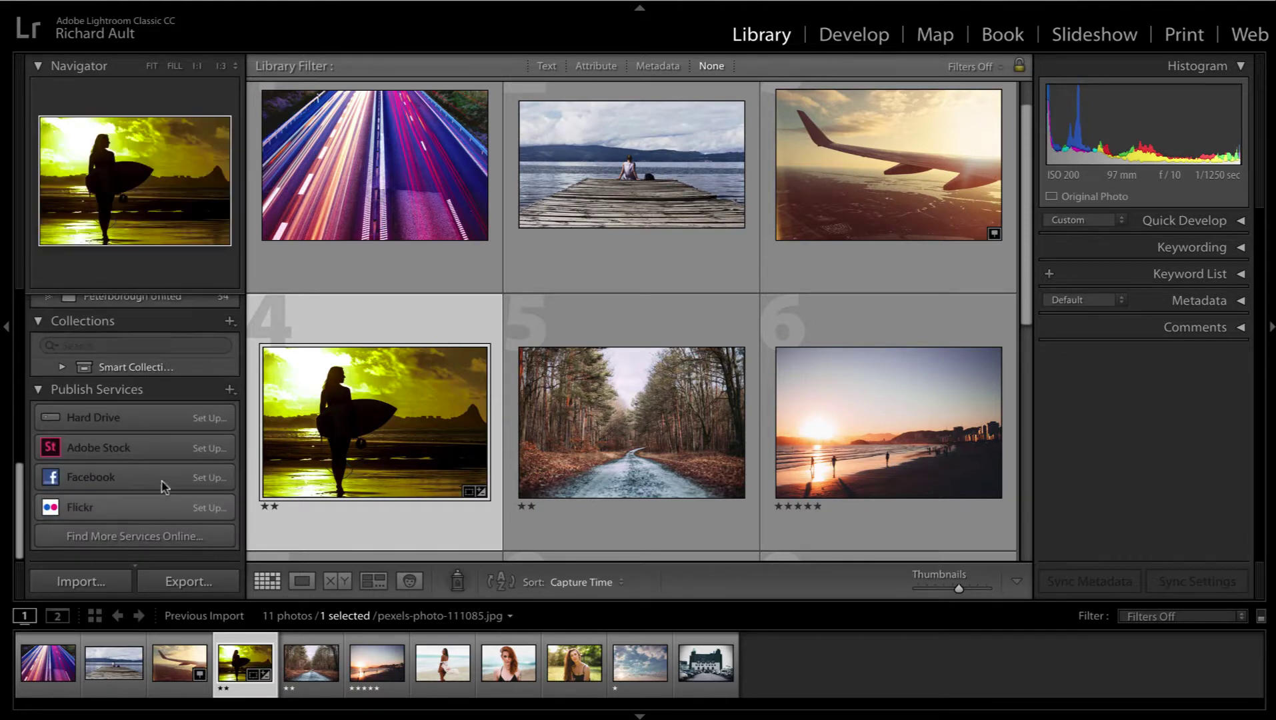
{"action": "scroll", "coordinate": [163, 487], "scroll_direction": "up", "scroll_amount": 5}
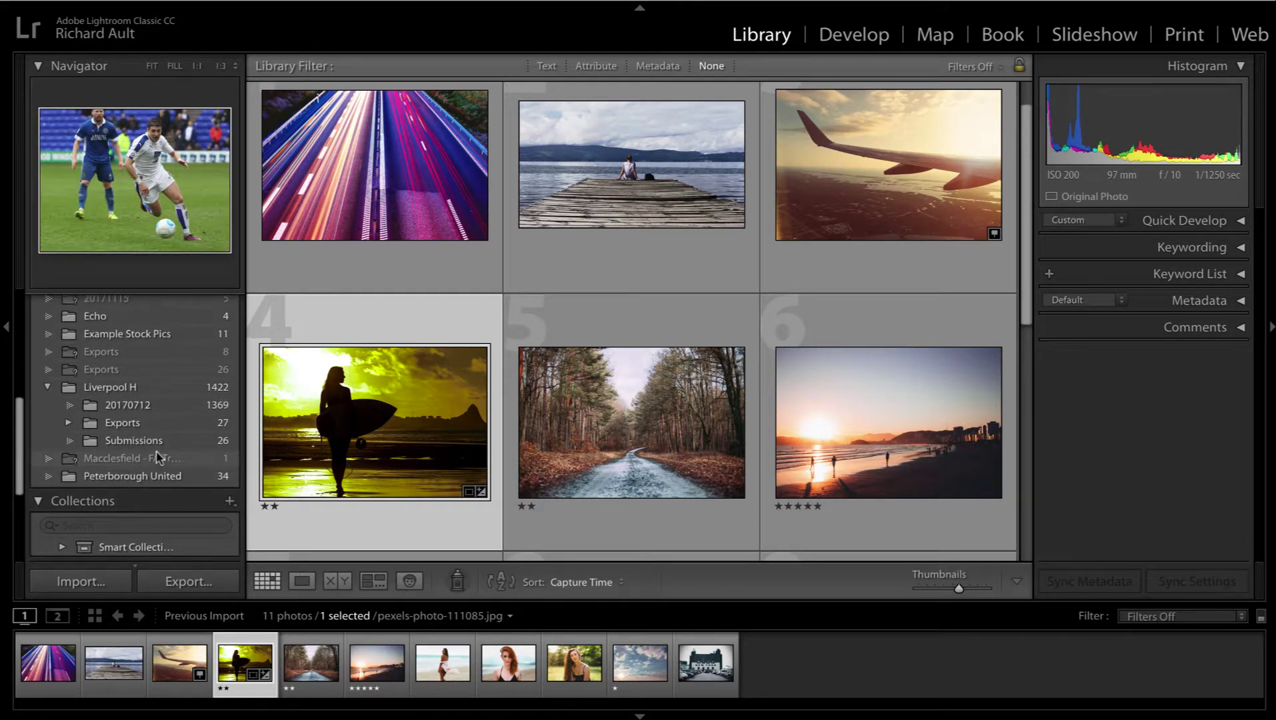
{"action": "left_click", "coordinate": [133, 477]}
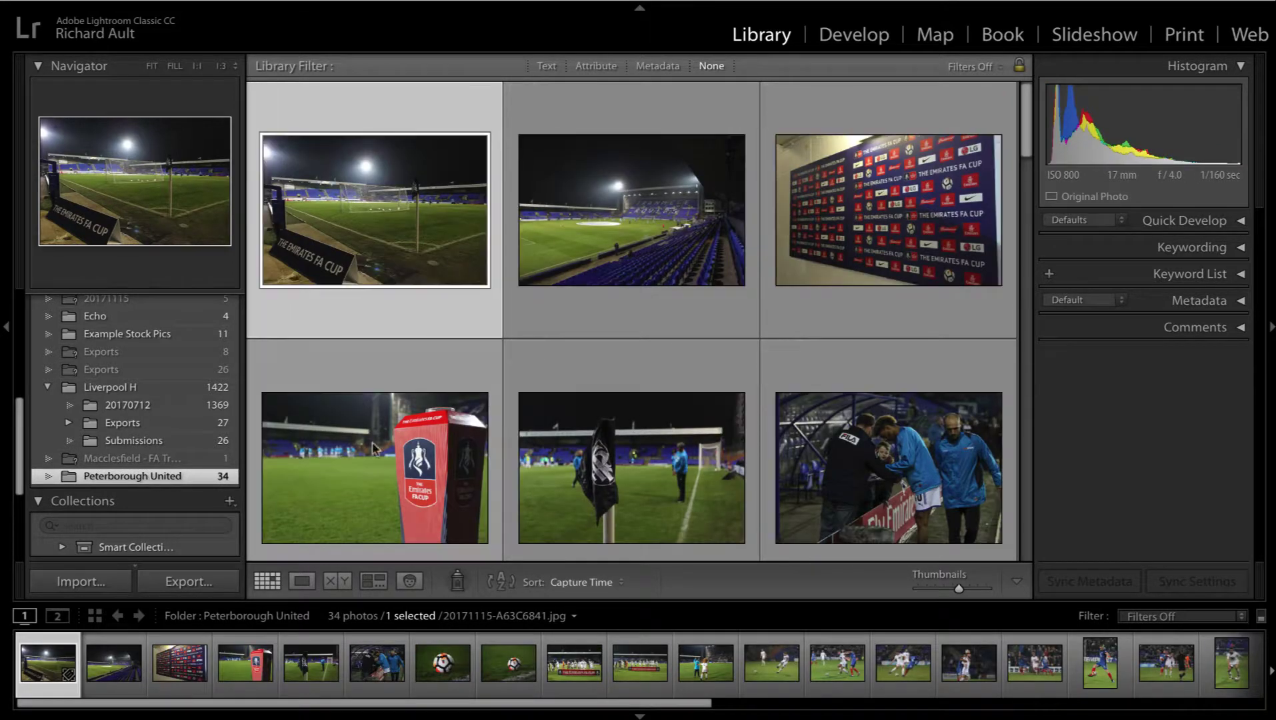
{"action": "left_click", "coordinate": [650, 238]}
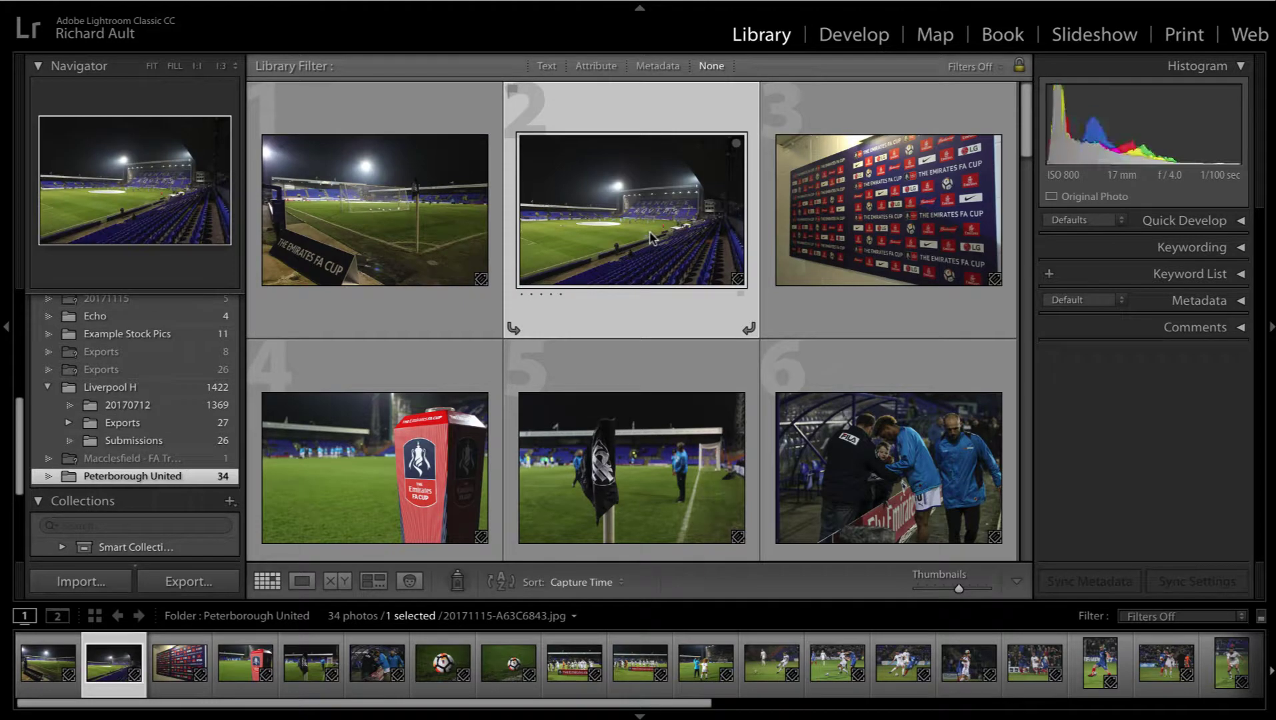
{"action": "double_click", "coordinate": [651, 236]}
{"action": "left_click", "coordinate": [846, 35]}
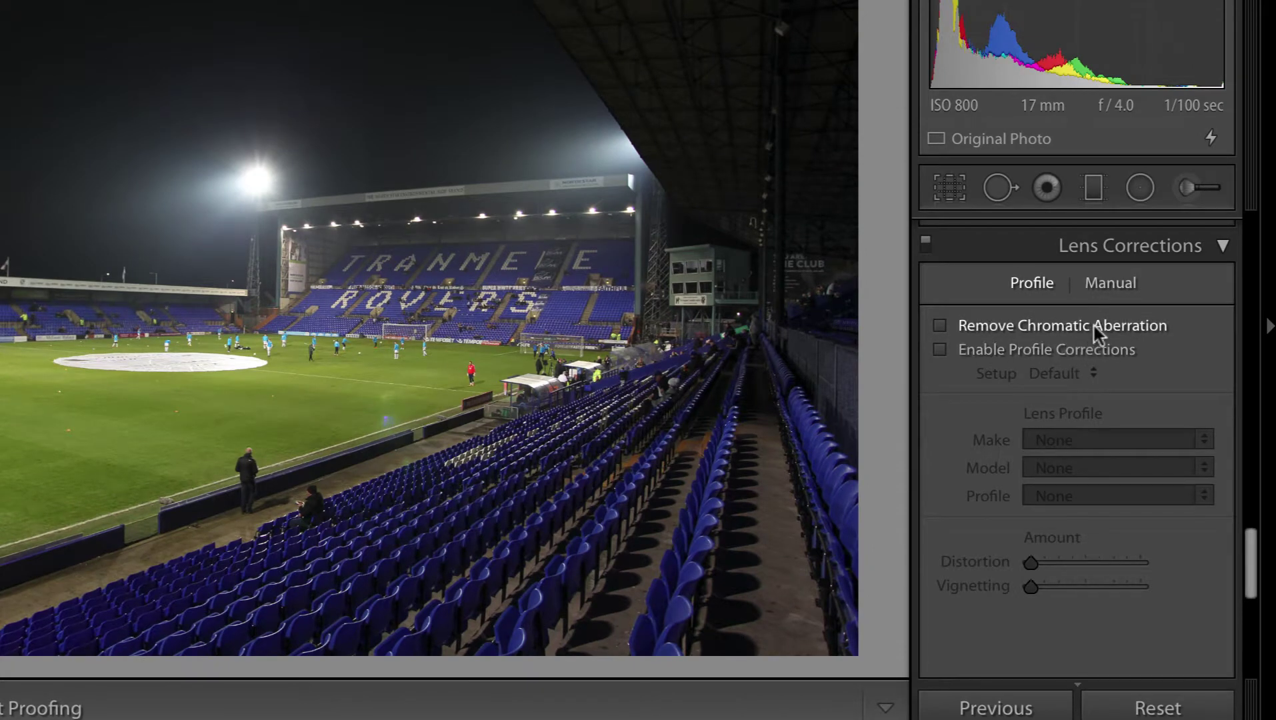
- Compare the stadium photo with and without lens profile corrections, ending with them enabled
{"action": "left_click", "coordinate": [1097, 350]}
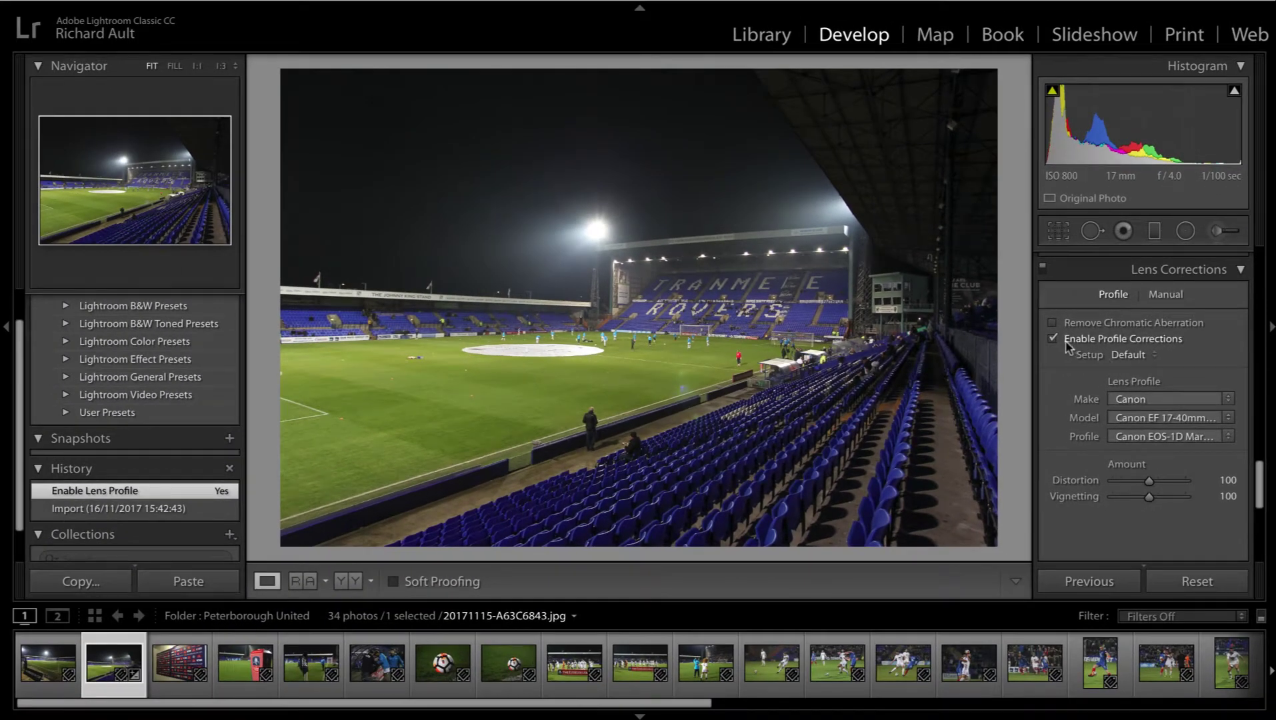
{"action": "left_click", "coordinate": [1069, 347]}
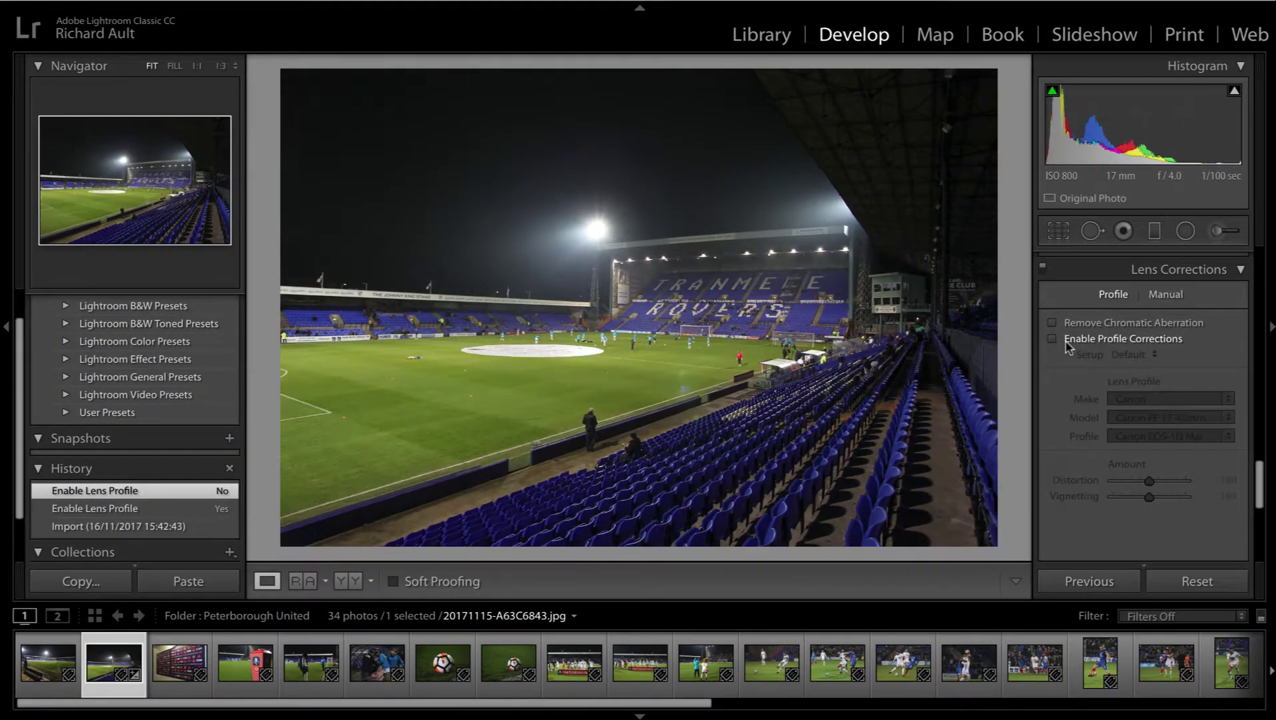
{"action": "left_click", "coordinate": [1067, 346]}
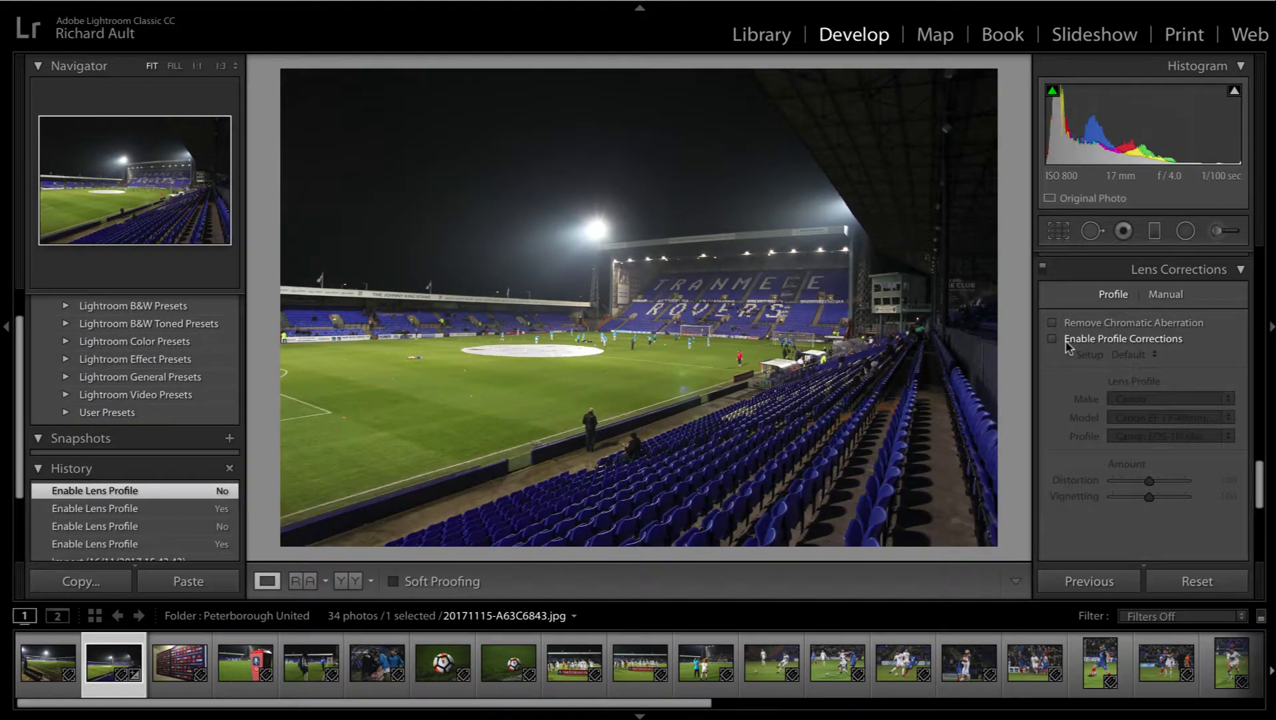
{"action": "left_click", "coordinate": [1068, 345]}
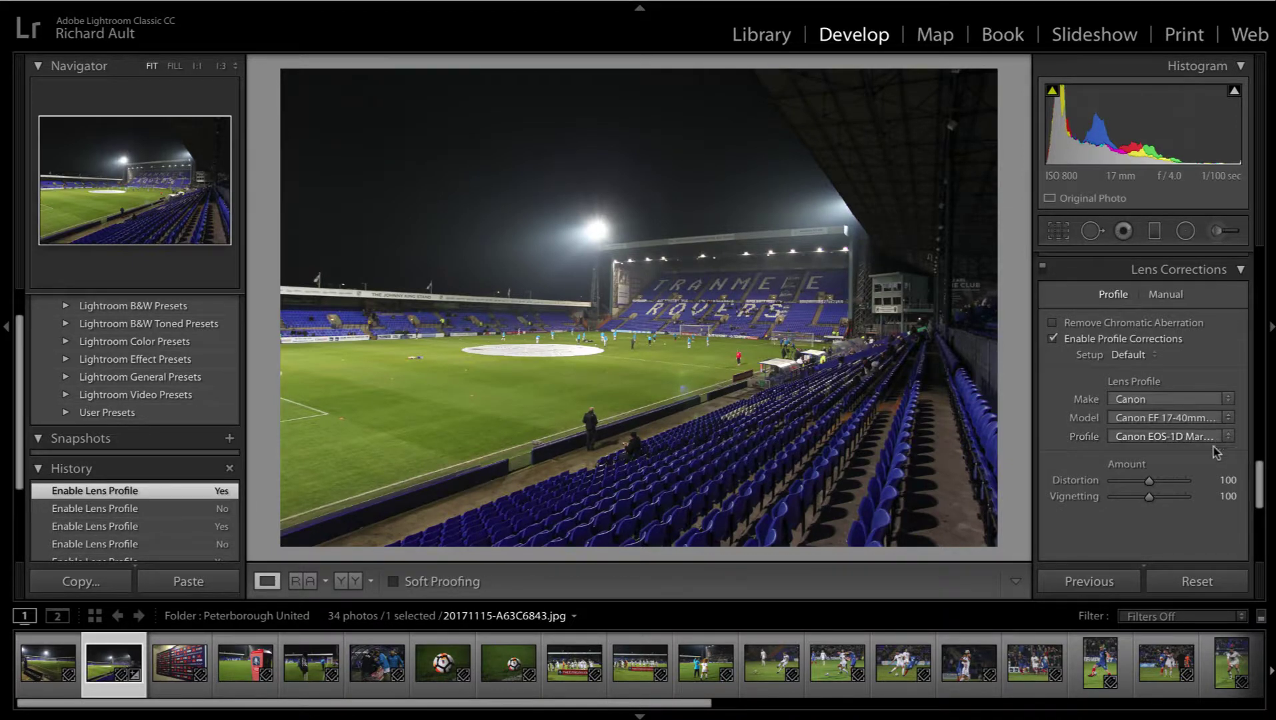
- Try a lens Distortion of 89 and Vignetting of 151, reset both to 100, and disable the profile corrections
{"action": "mouse_move", "coordinate": [1150, 481]}
{"action": "left_mouse_down"}
{"action": "mouse_move", "coordinate": [1210, 487]}
{"action": "mouse_move", "coordinate": [1048, 486]}
{"action": "mouse_move", "coordinate": [1147, 485]}
{"action": "mouse_move", "coordinate": [1121, 500]}
{"action": "mouse_move", "coordinate": [1152, 501]}
{"action": "left_mouse_up"}
{"action": "double_click", "coordinate": [1073, 497]}
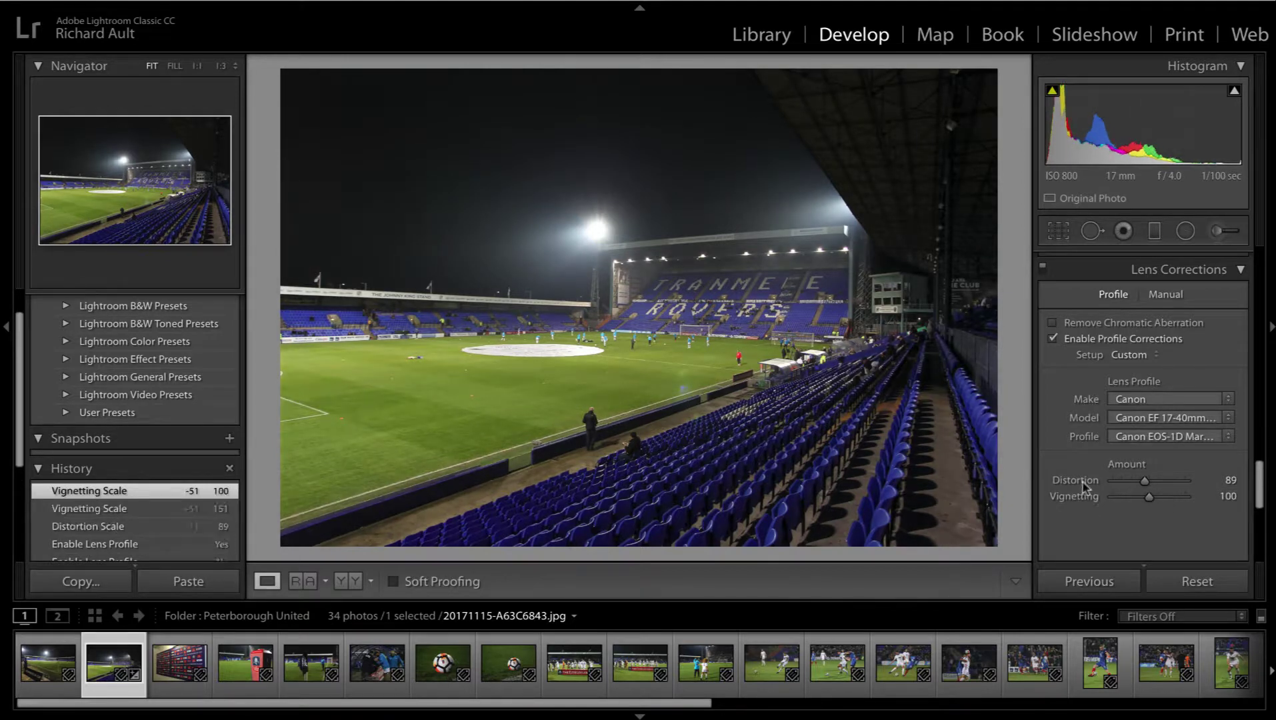
{"action": "double_click", "coordinate": [1076, 482]}
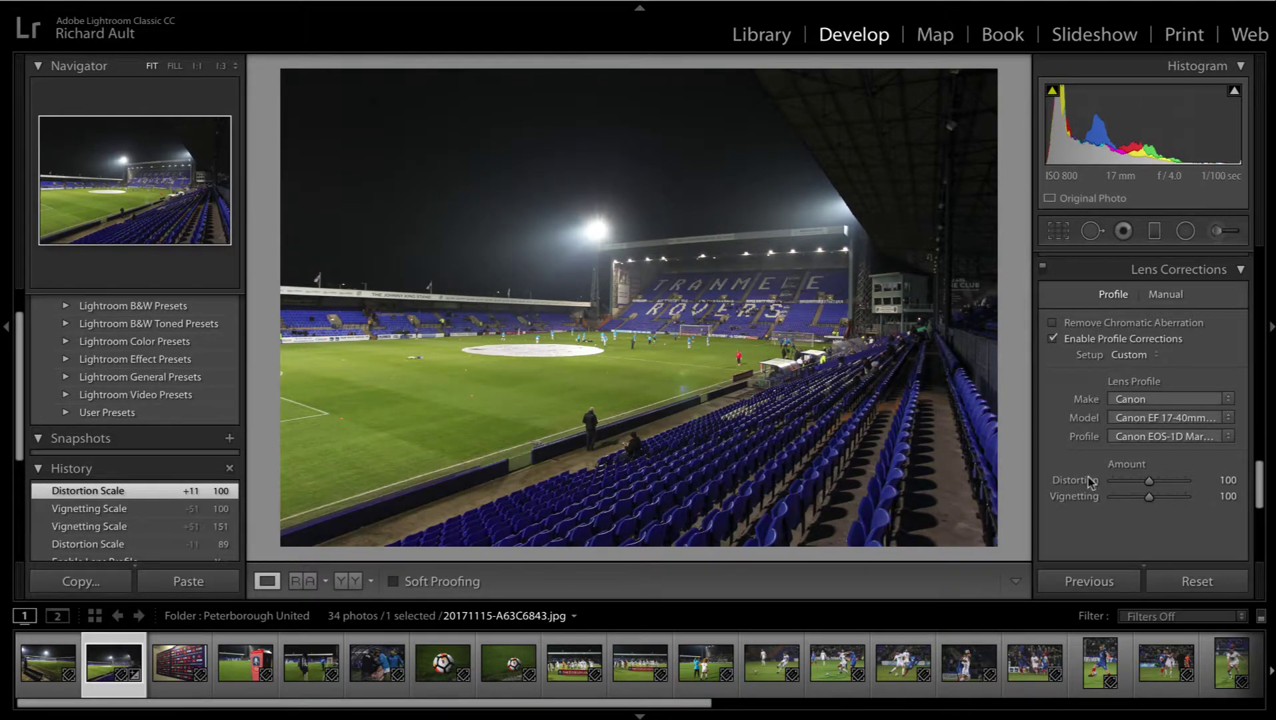
{"action": "left_click", "coordinate": [1060, 340]}
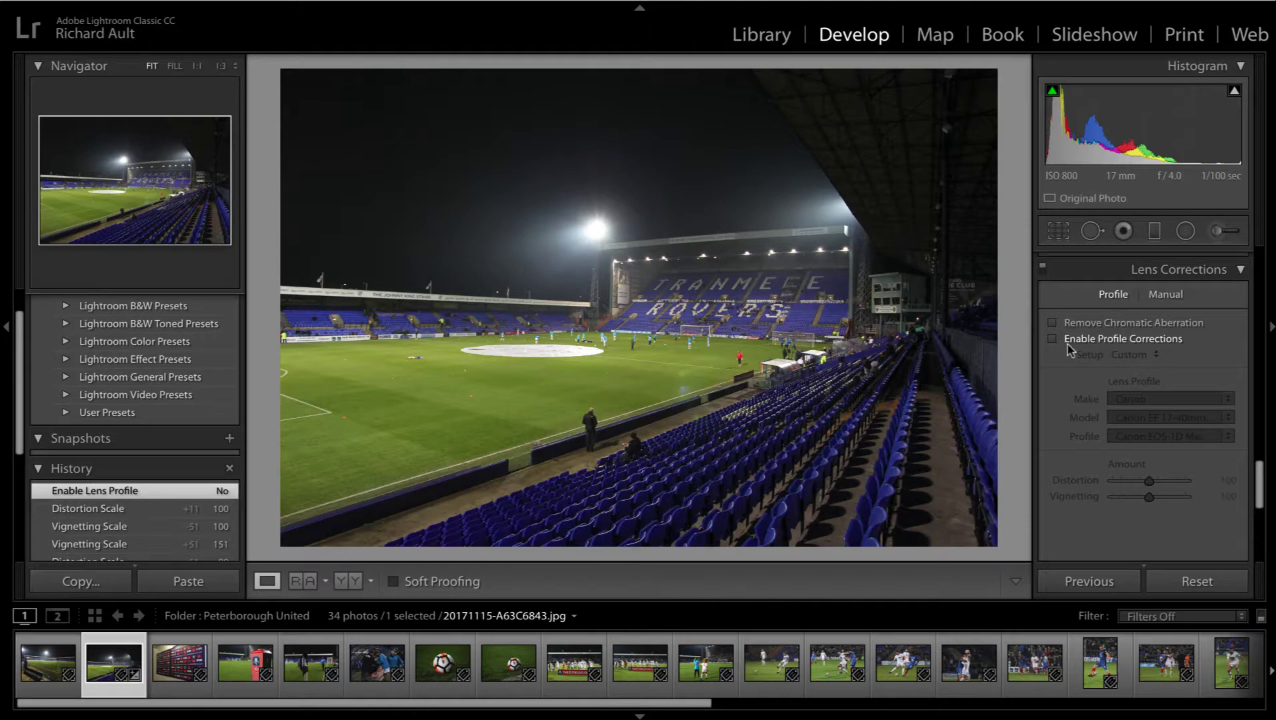
- Look over the Upright and Transform settings for the stadium photo and collapse them
{"action": "scroll", "coordinate": [1060, 435], "scroll_direction": "down", "scroll_amount": 5}
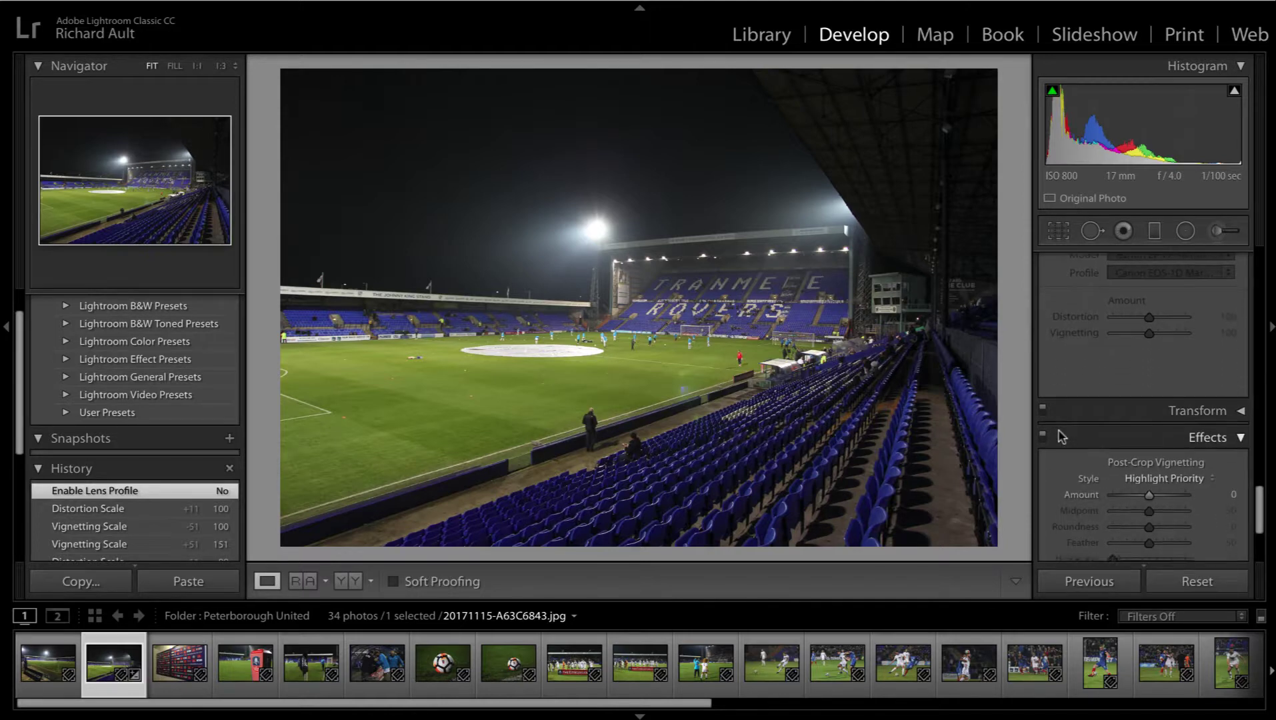
{"action": "left_click", "coordinate": [1237, 324]}
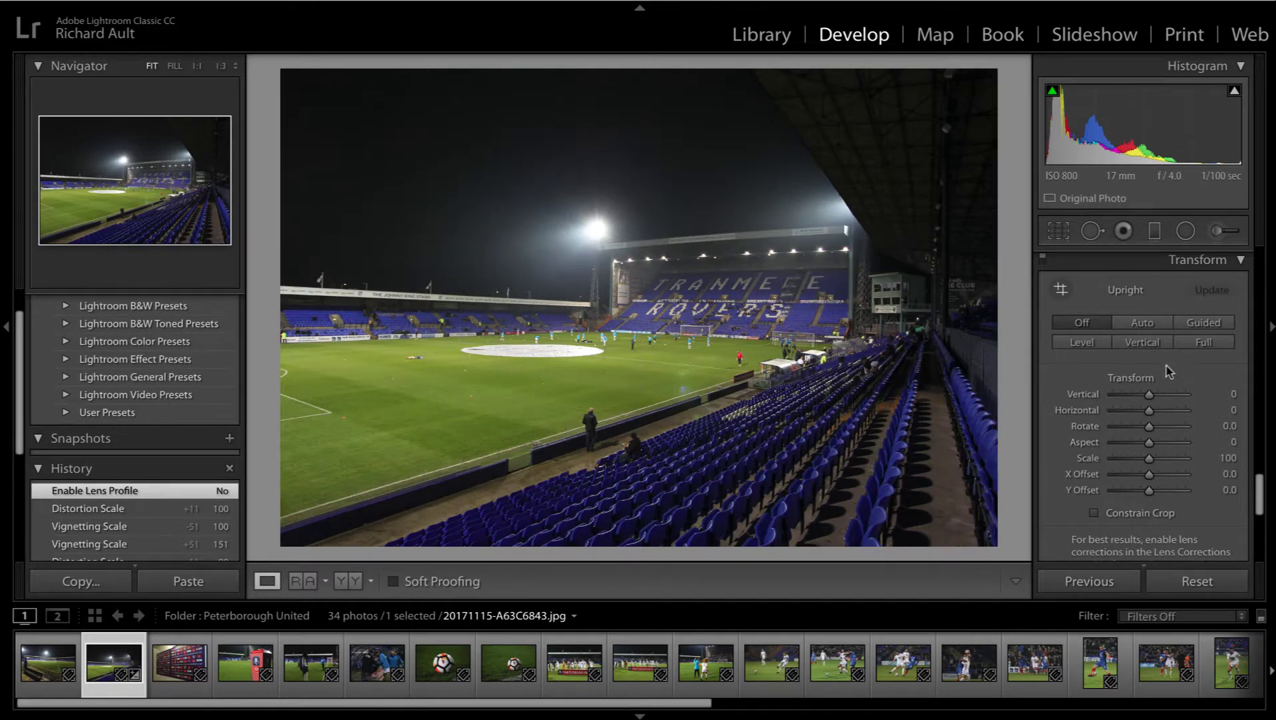
{"action": "left_click", "coordinate": [1218, 264]}
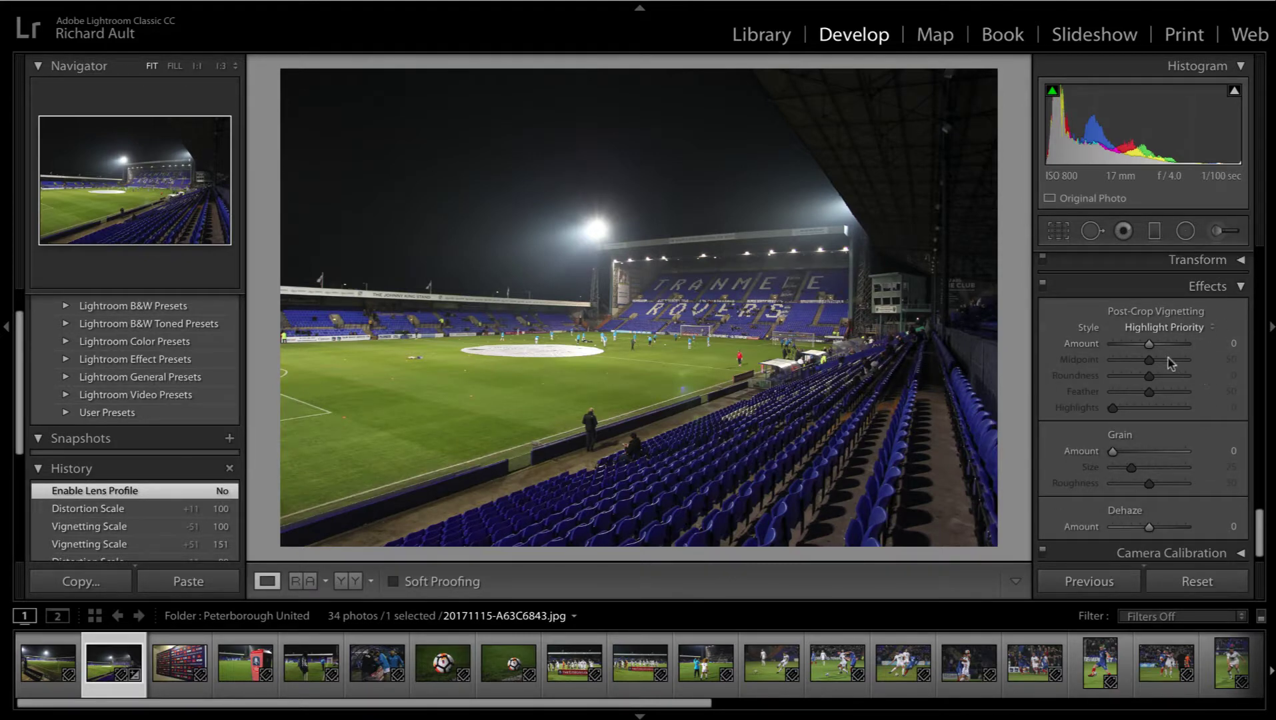
- Darken the stadium photo's edges with a Post-Crop Vignetting Amount of -56
{"action": "scroll", "coordinate": [1151, 360], "scroll_direction": "up", "scroll_amount": 1}
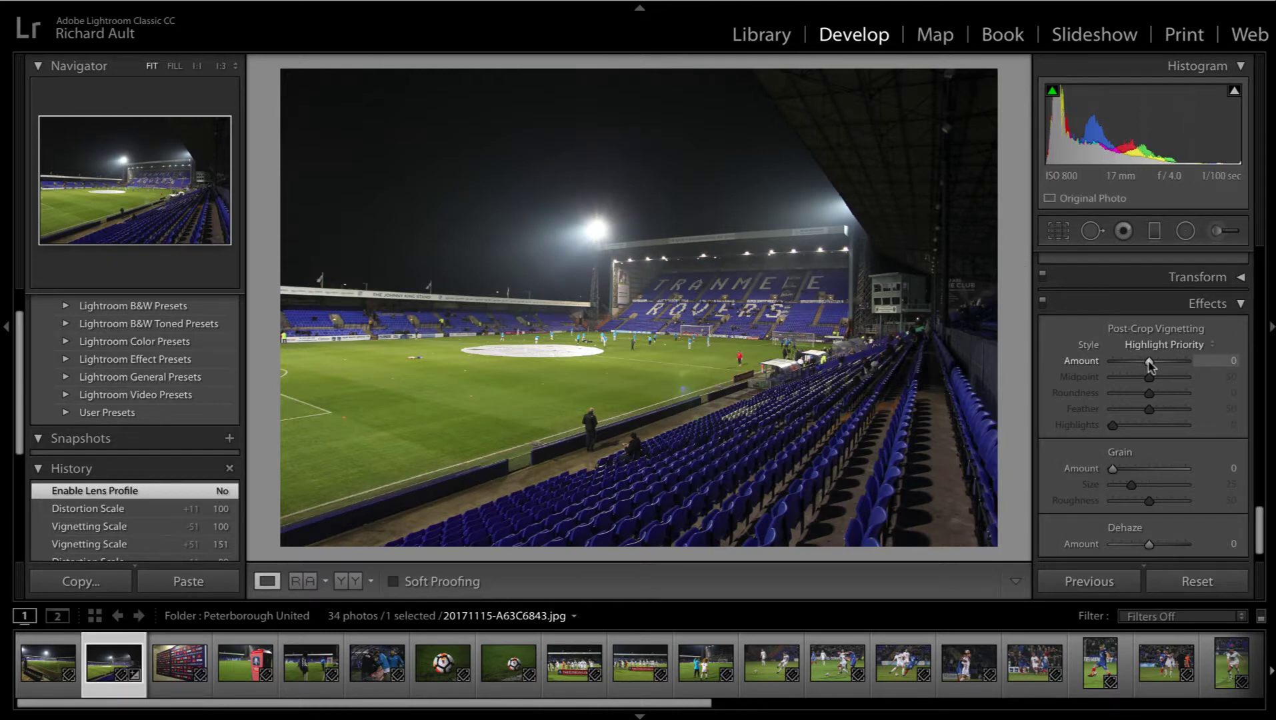
{"action": "mouse_move", "coordinate": [1149, 362]}
{"action": "left_mouse_down"}
{"action": "mouse_move", "coordinate": [1183, 363]}
{"action": "mouse_move", "coordinate": [1126, 366]}
{"action": "left_mouse_up"}
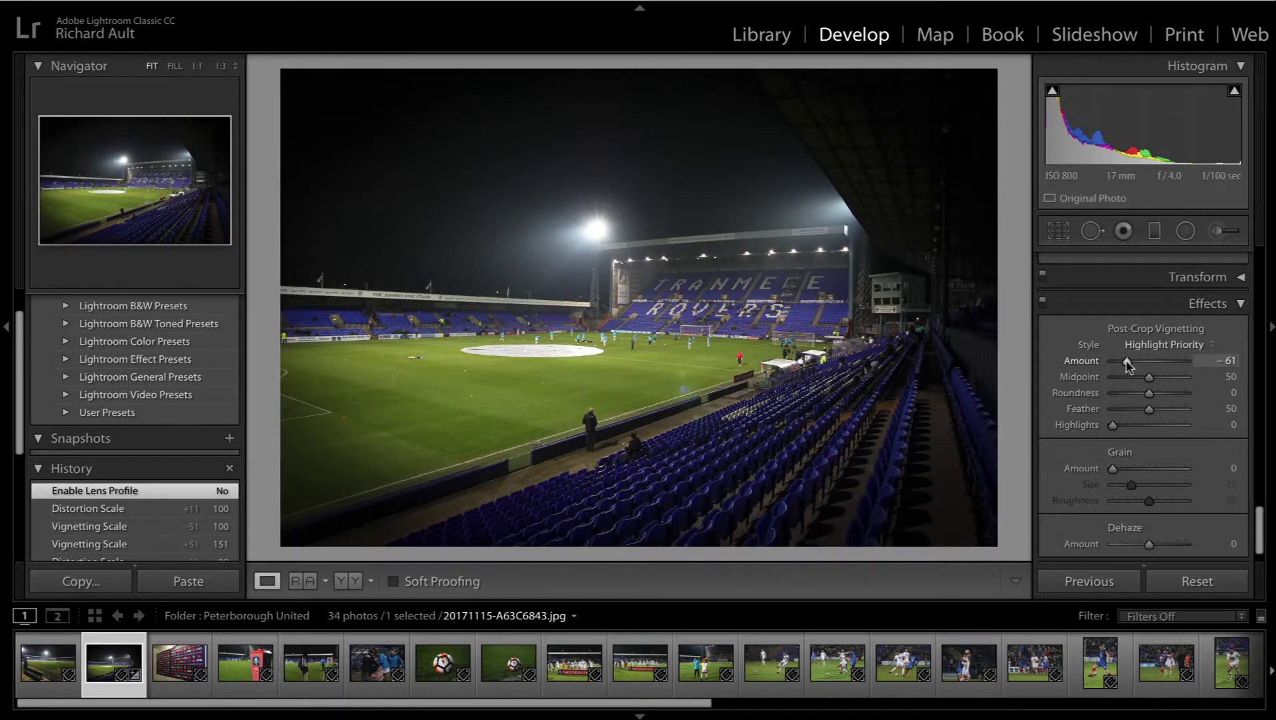
{"action": "left_click_drag", "start_coordinate": [1129, 365], "coordinate": [1129, 366]}
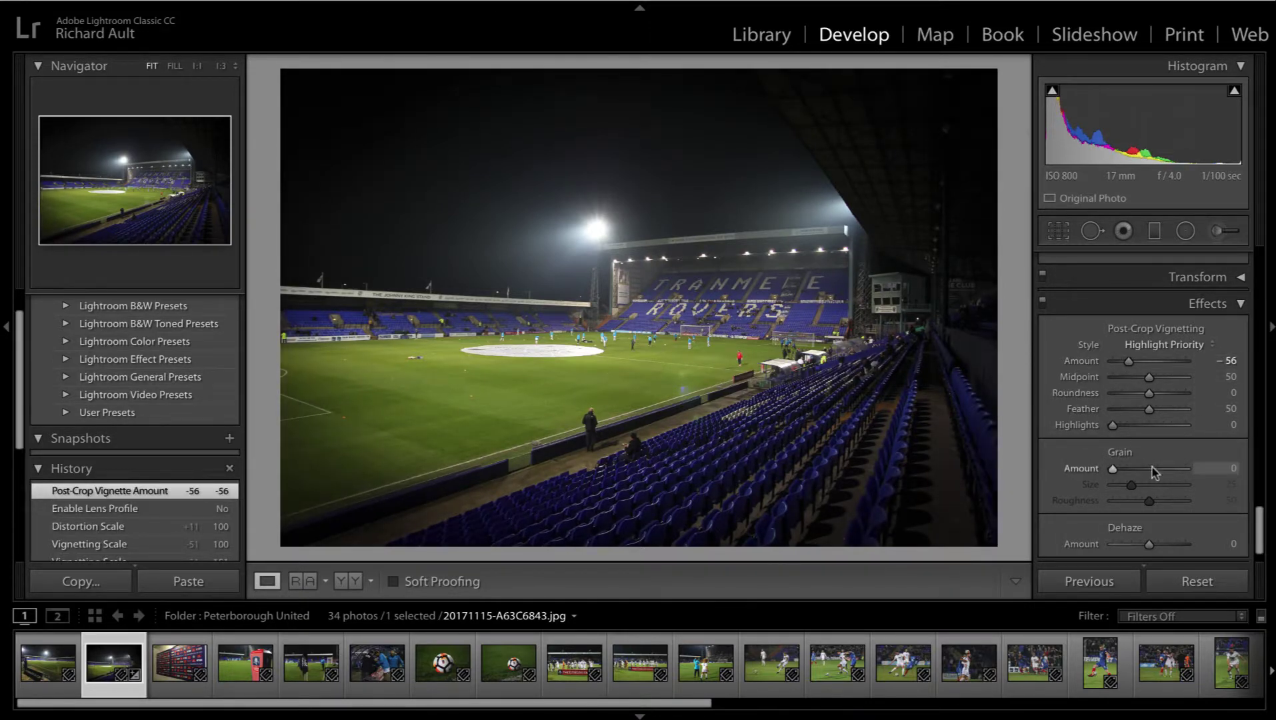
- Set the stadium photo's Dehaze Amount to +100 and check the floodlight and stand close up
{"action": "scroll", "coordinate": [1157, 482], "scroll_direction": "down", "scroll_amount": 2}
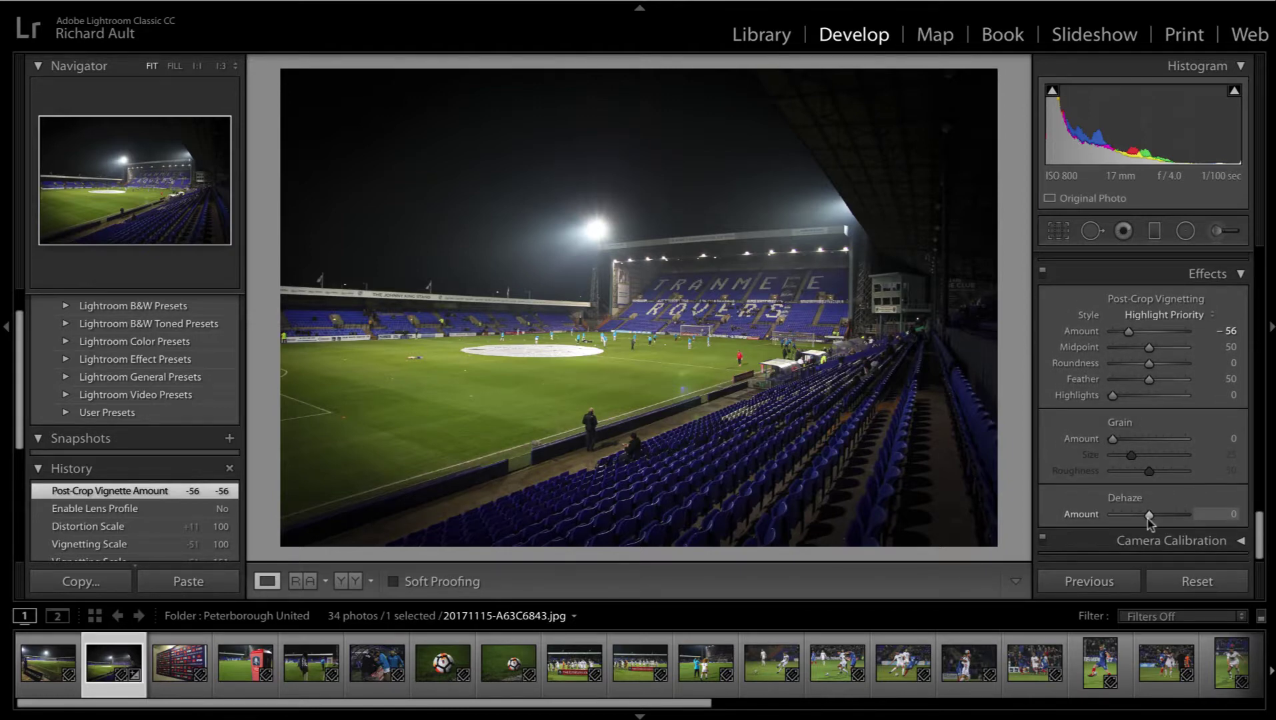
{"action": "left_click_drag", "start_coordinate": [1149, 520], "coordinate": [1182, 522]}
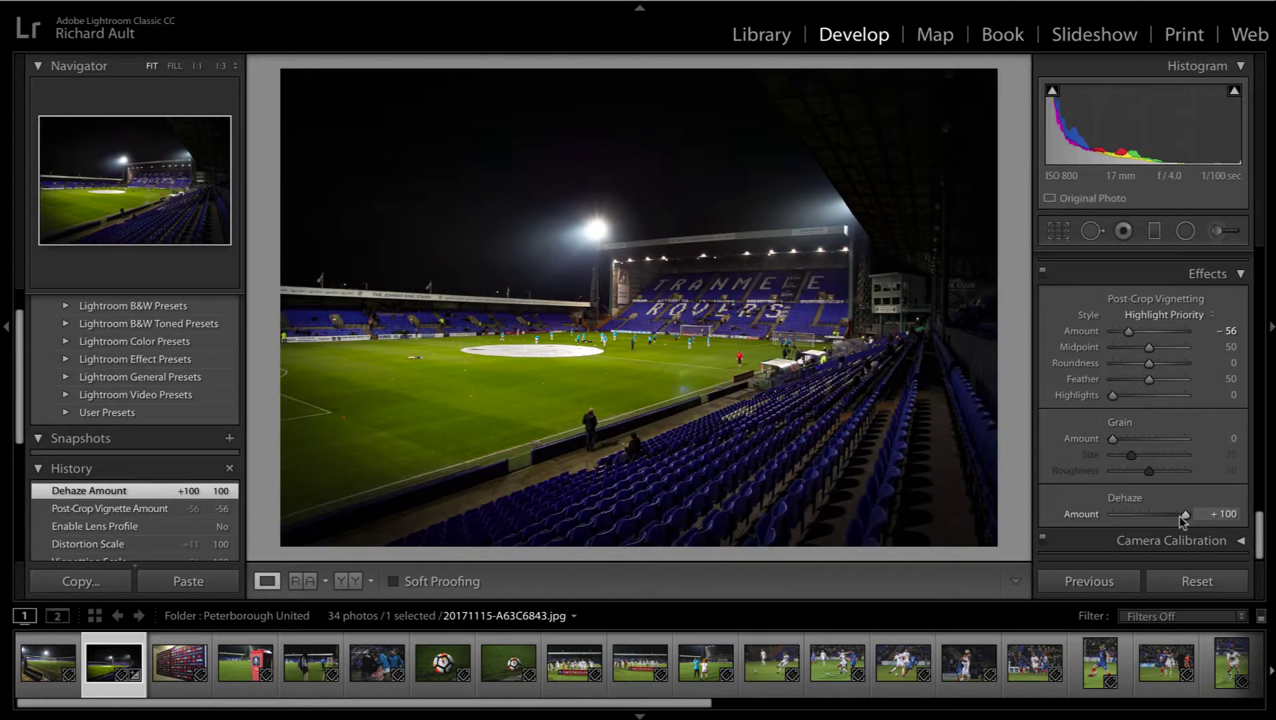
{"action": "left_click", "coordinate": [592, 241]}
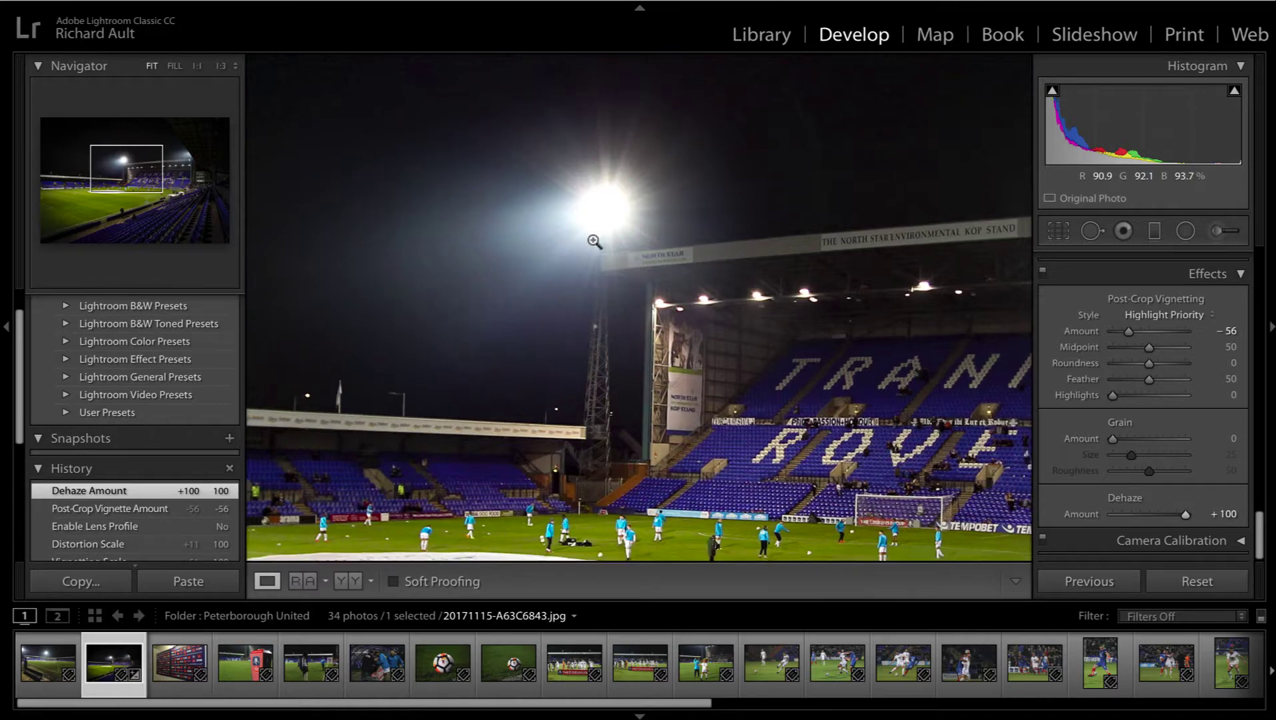
{"action": "left_click", "coordinate": [592, 240]}
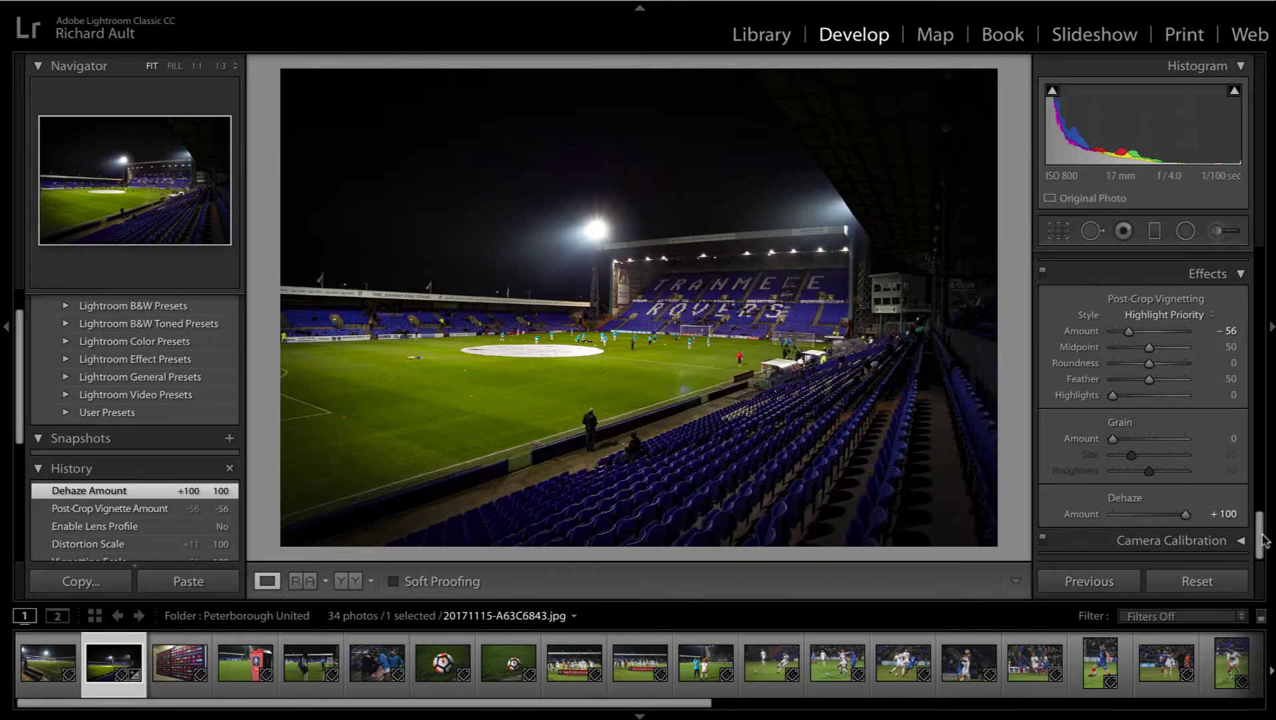
- Look at the Camera Calibration settings, and open the surfer photo from the Example Stock Pics folder in the Library
{"action": "left_click", "coordinate": [1240, 541]}
{"action": "scroll", "coordinate": [1247, 400], "scroll_direction": "up", "scroll_amount": 10}
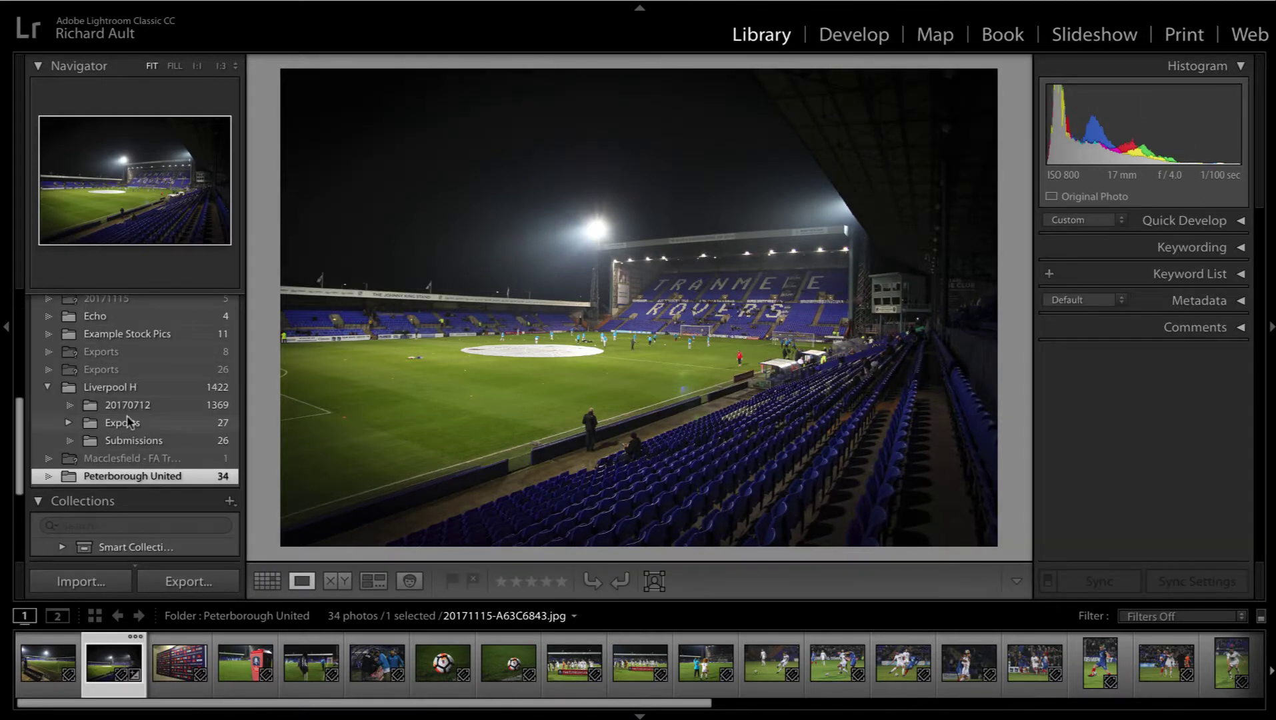
{"action": "left_click", "coordinate": [144, 335]}
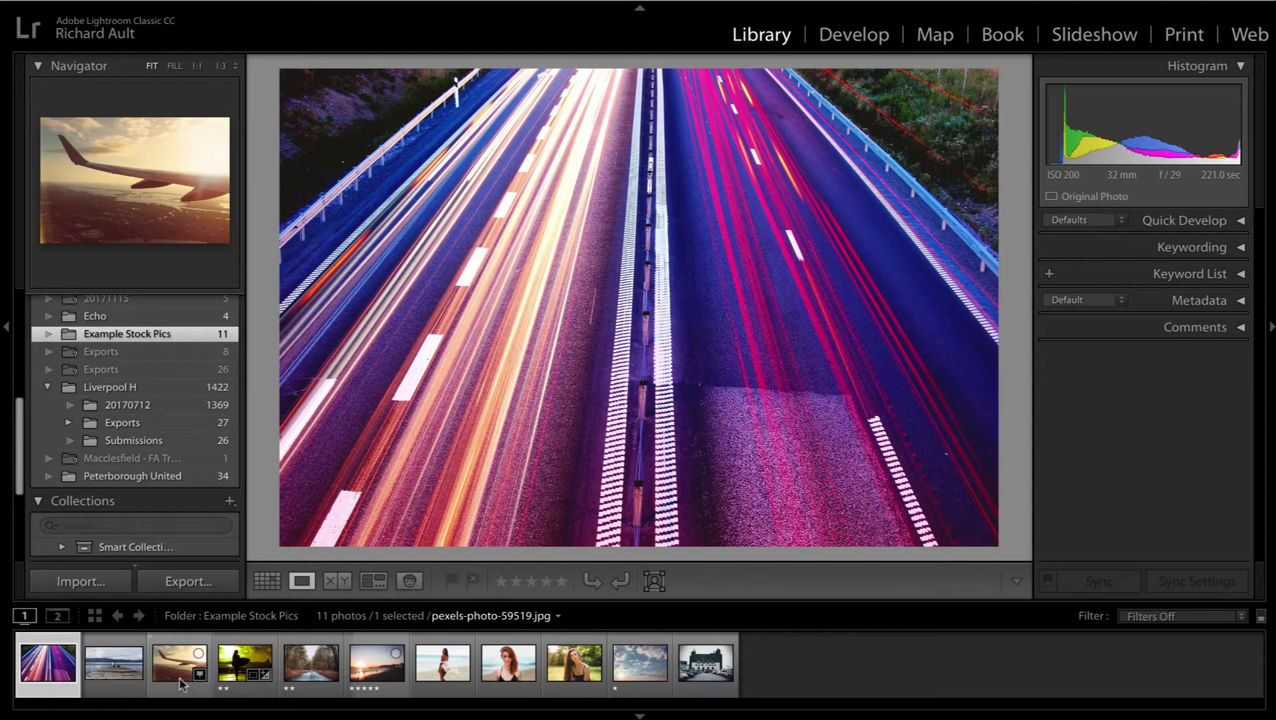
{"action": "left_click", "coordinate": [230, 675]}
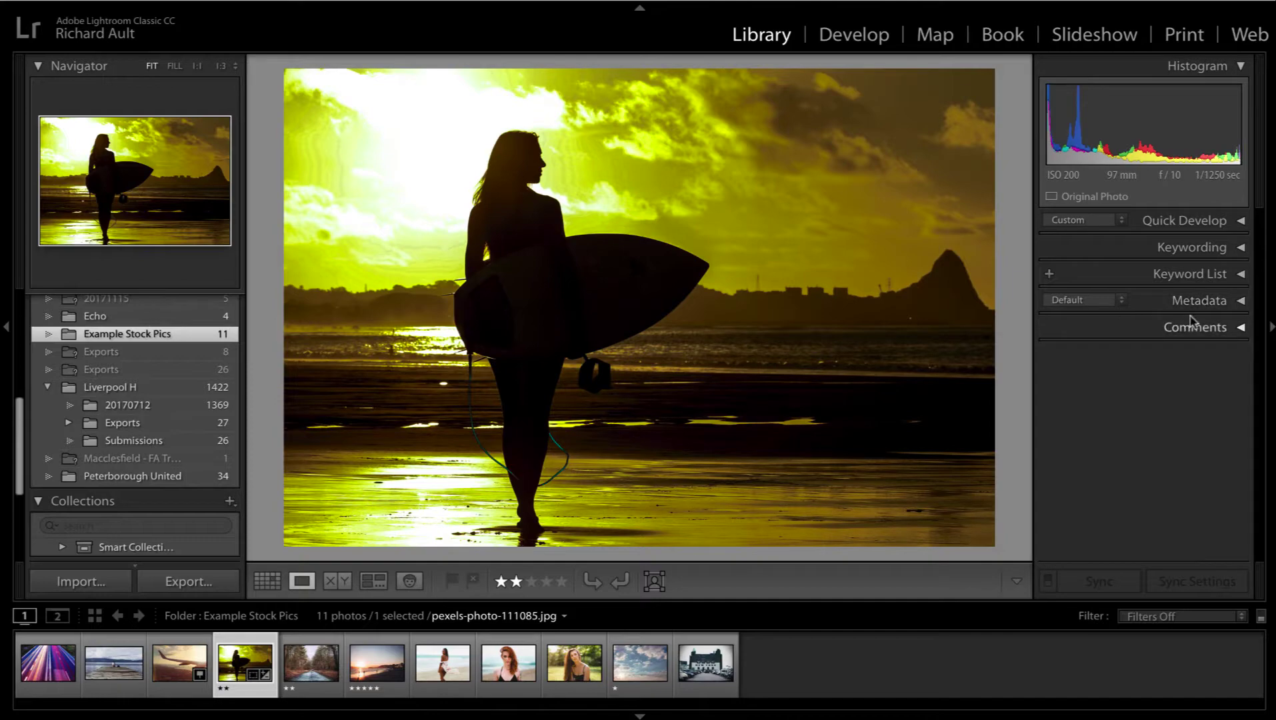
- Enter "Sunset photo of a surfer" as the Caption in the surfer photo's metadata
{"action": "left_click", "coordinate": [1239, 304]}
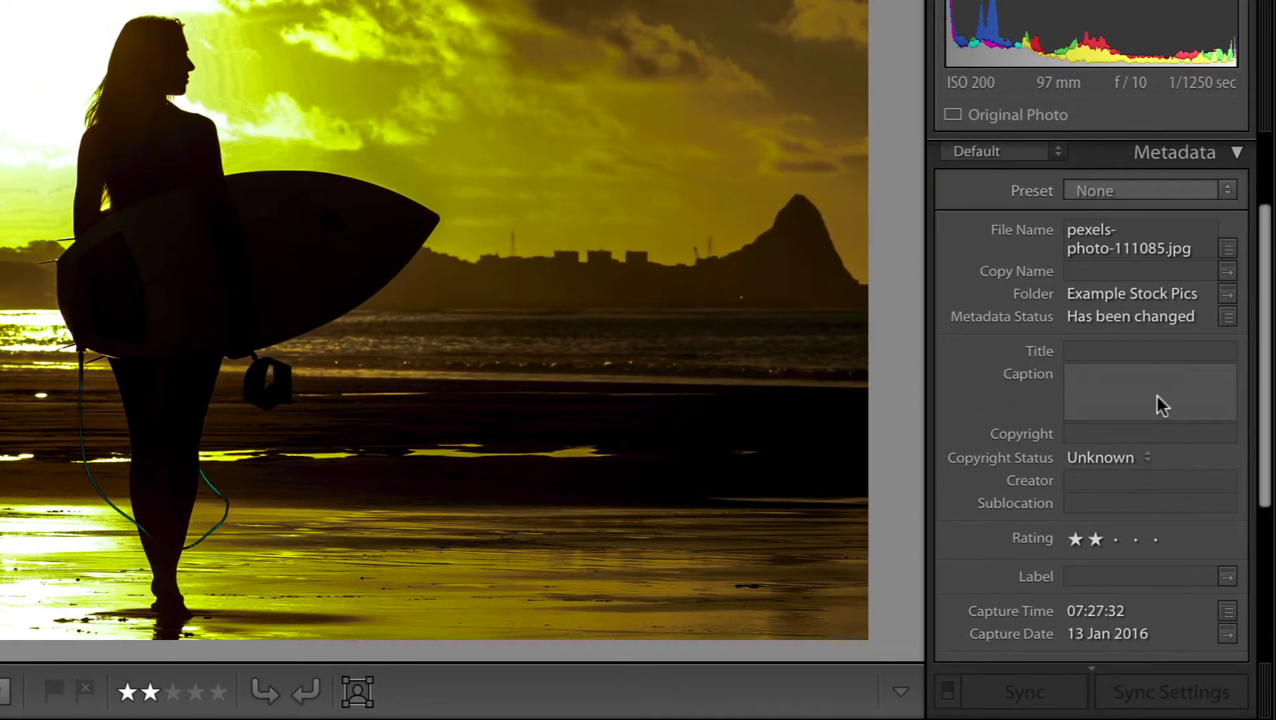
{"action": "left_click", "coordinate": [1159, 399]}
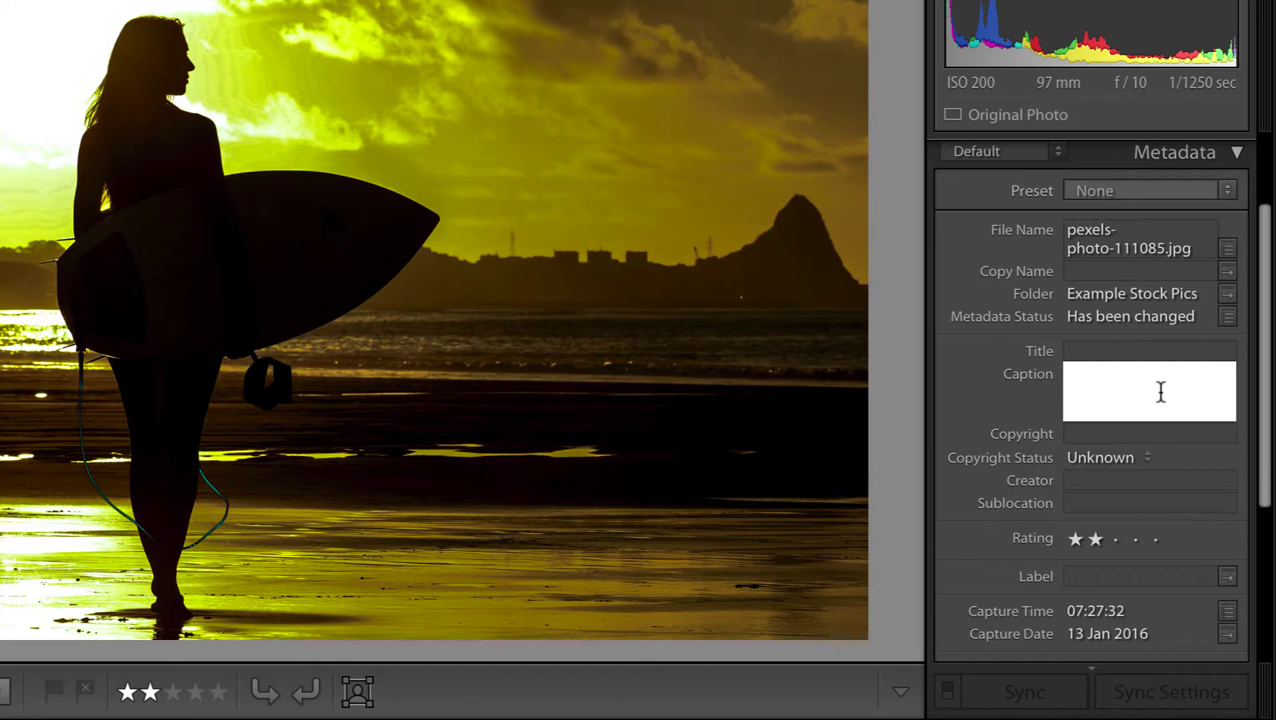
{"action": "type", "text": "Sunset photo of a surfer"}
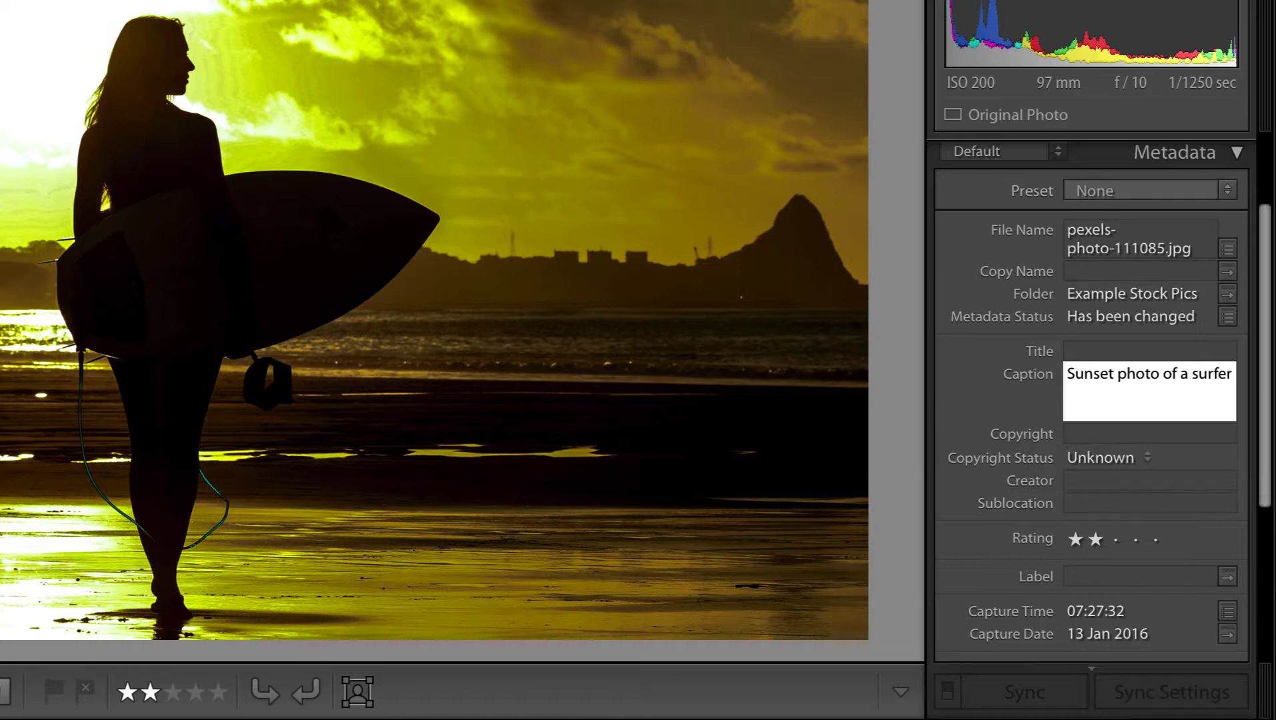
- Expand the Keyword List and search it for "sunset"
{"action": "scroll", "coordinate": [993, 433], "scroll_direction": "up", "scroll_amount": 1}
{"action": "scroll", "coordinate": [991, 431], "scroll_direction": "up", "scroll_amount": 2}
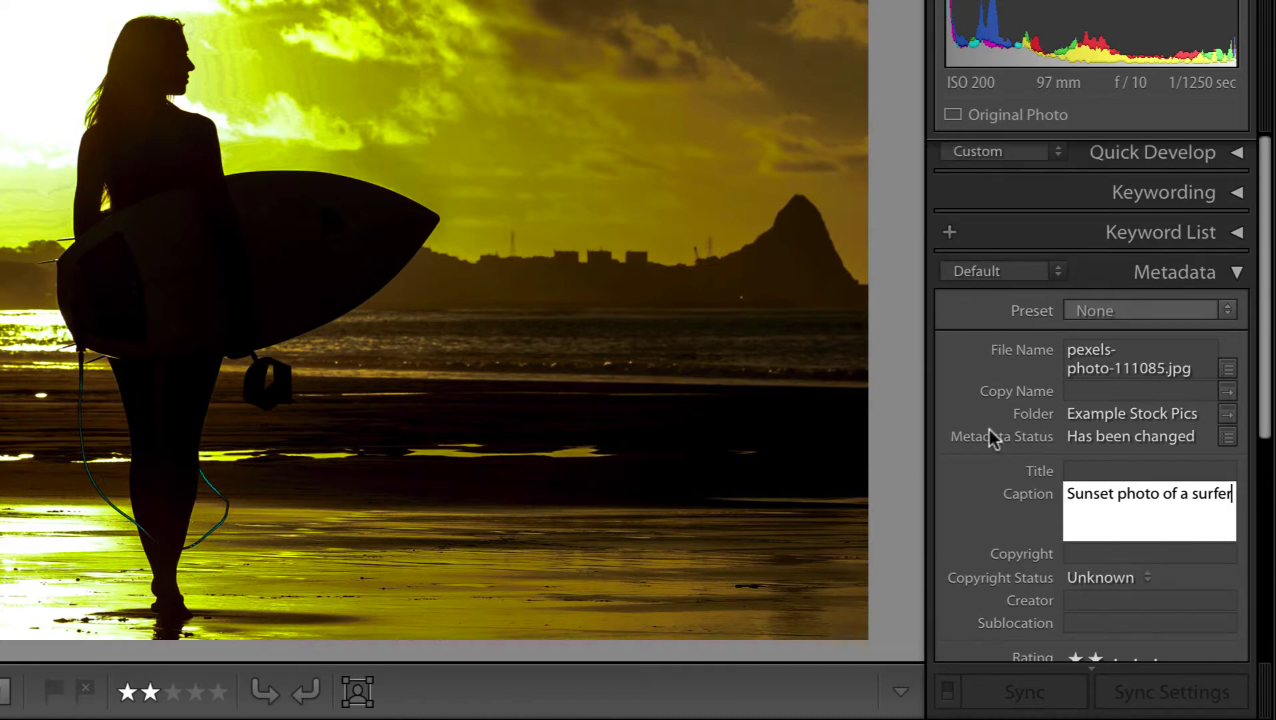
{"action": "left_click", "coordinate": [1223, 230]}
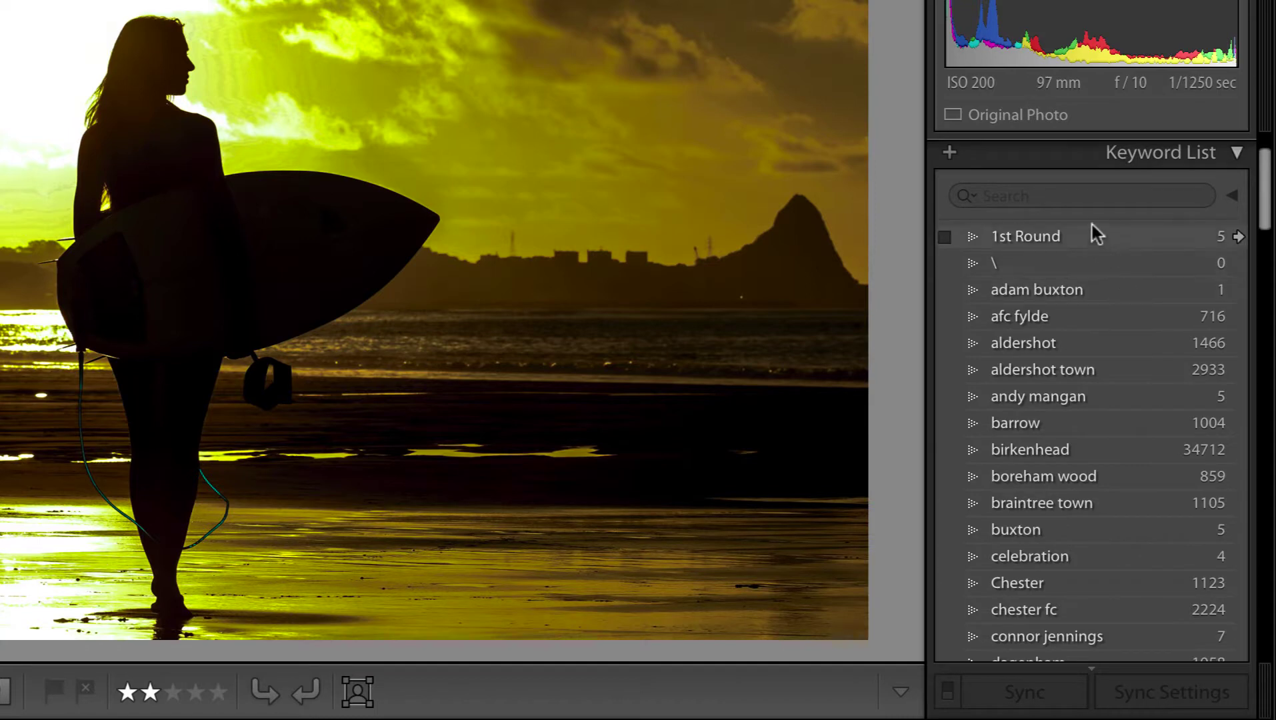
{"action": "left_click", "coordinate": [1085, 196]}
{"action": "type", "text": "sunset"}
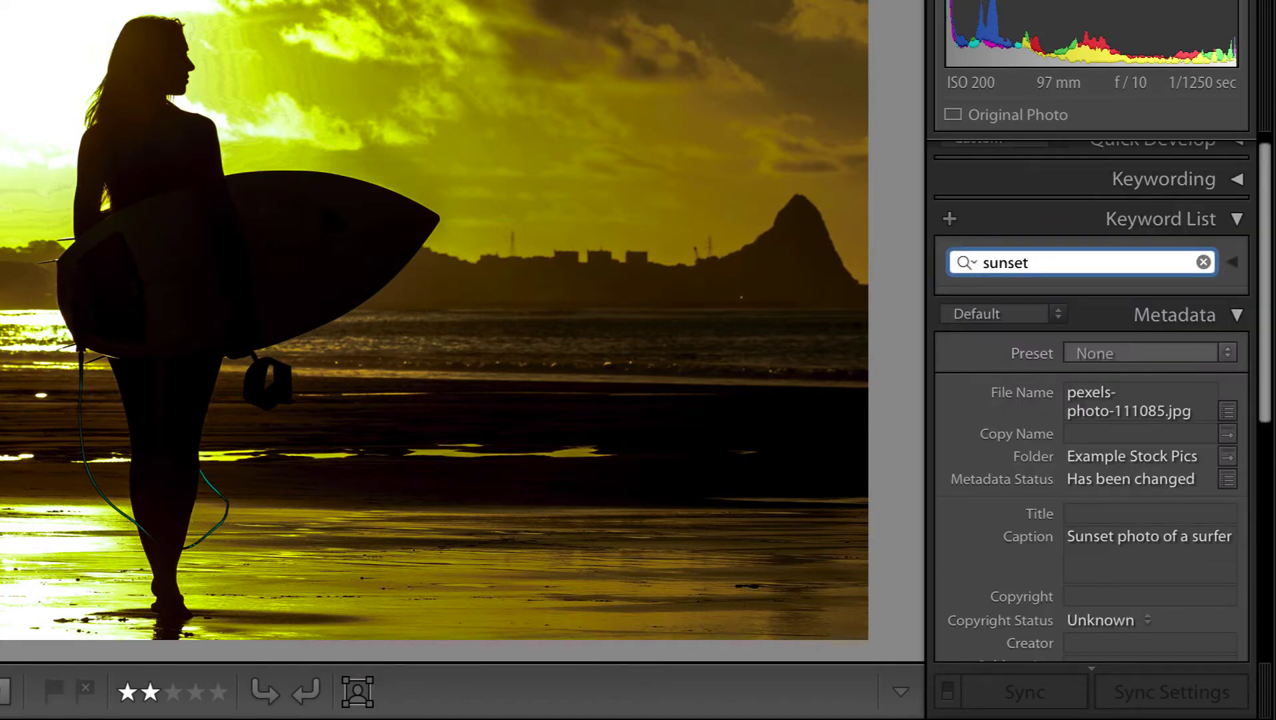
{"action": "key", "text": "Return"}
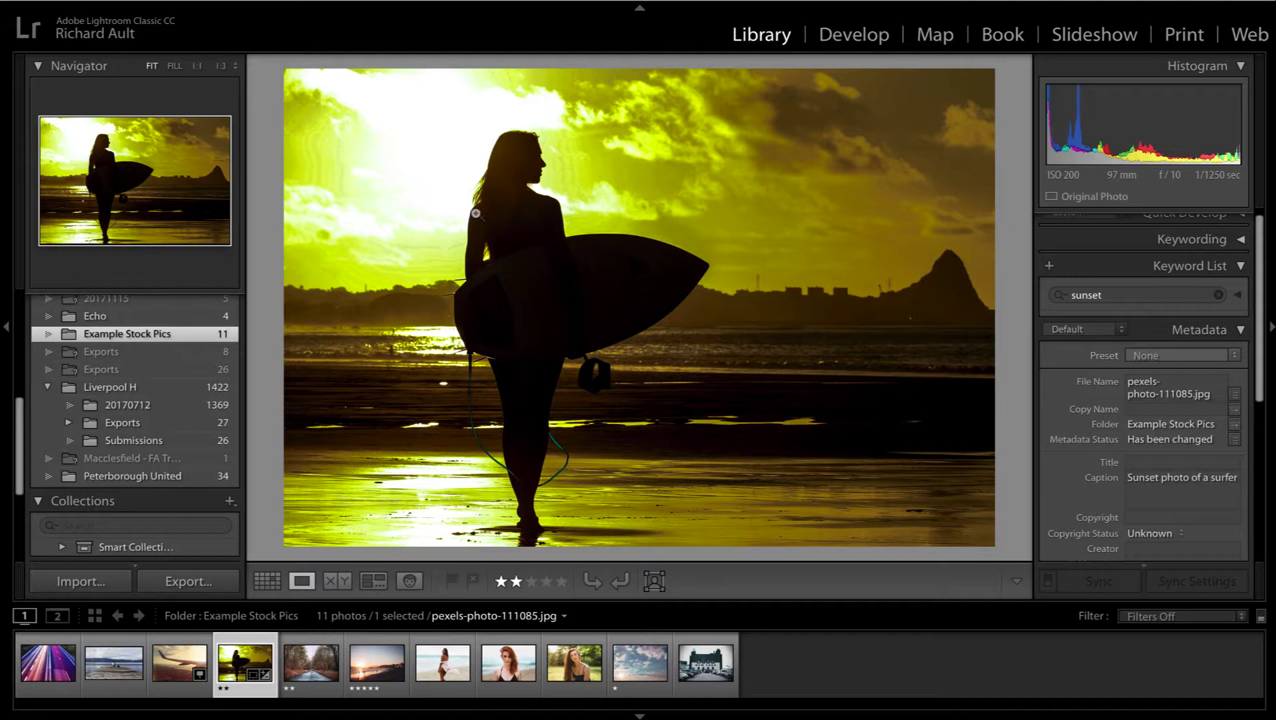
- Start exporting the surfer photo to the hard drive and set the export folder to Example Stock Pics in Pictures
{"action": "left_click", "coordinate": [134, 4]}
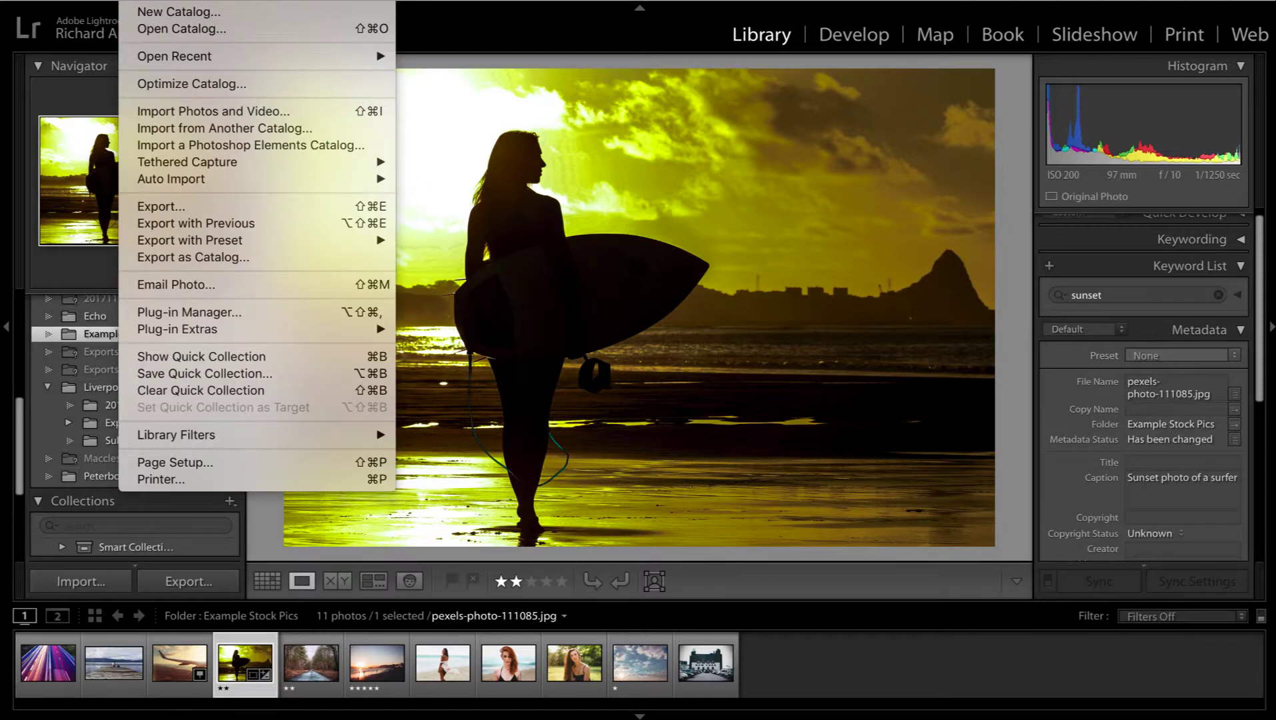
{"action": "left_click", "coordinate": [318, 208]}
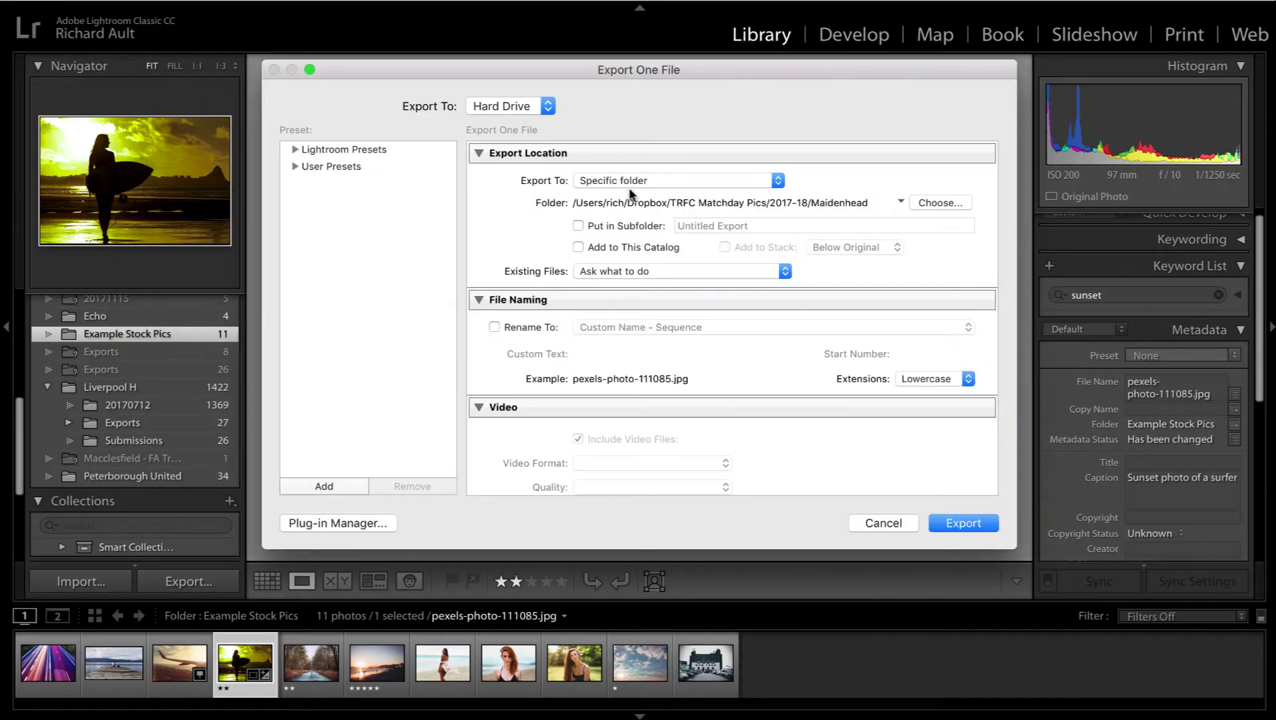
{"action": "left_click", "coordinate": [961, 206]}
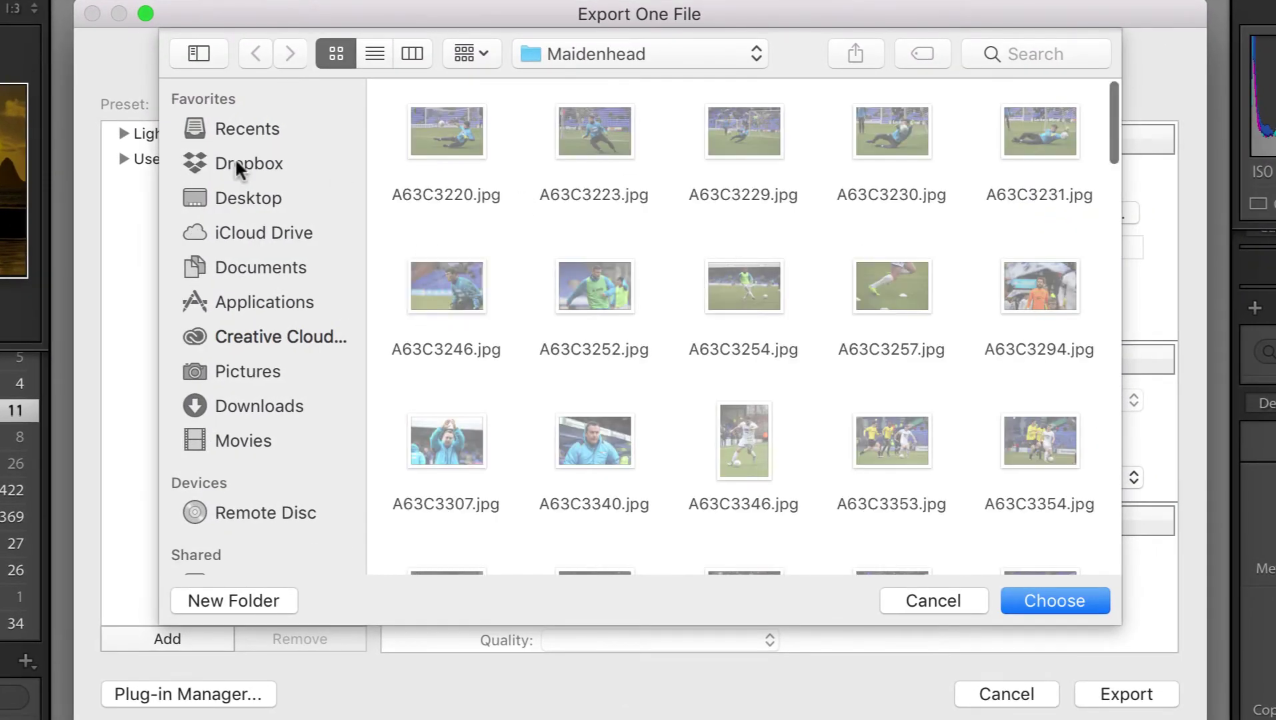
{"action": "left_click", "coordinate": [236, 162]}
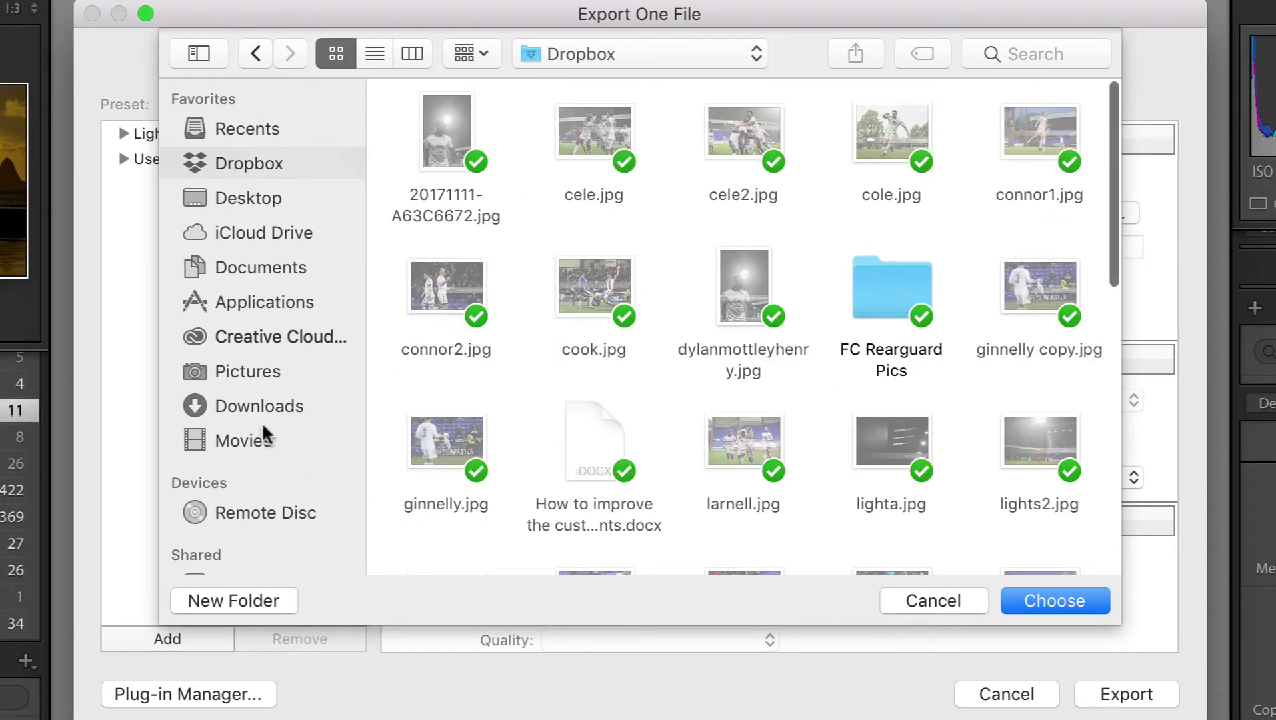
{"action": "left_click", "coordinate": [270, 371]}
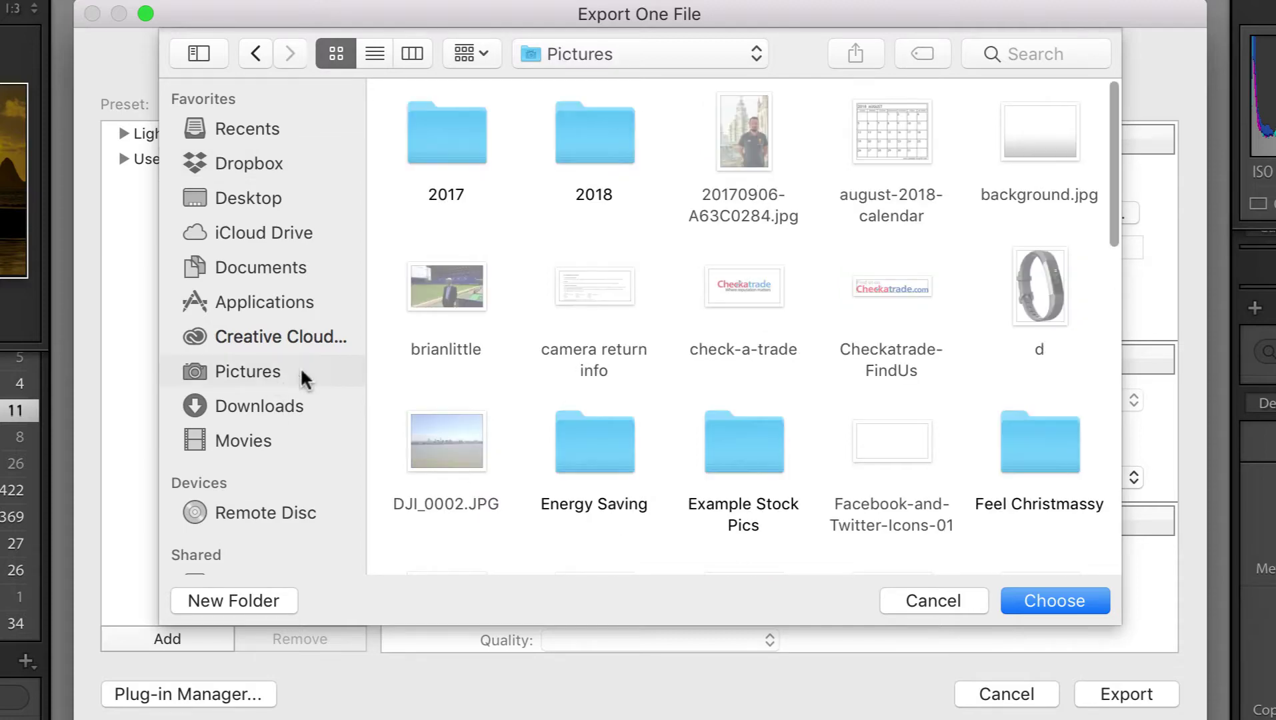
{"action": "scroll", "coordinate": [584, 379], "scroll_direction": "down", "scroll_amount": 5}
{"action": "double_click", "coordinate": [700, 227]}
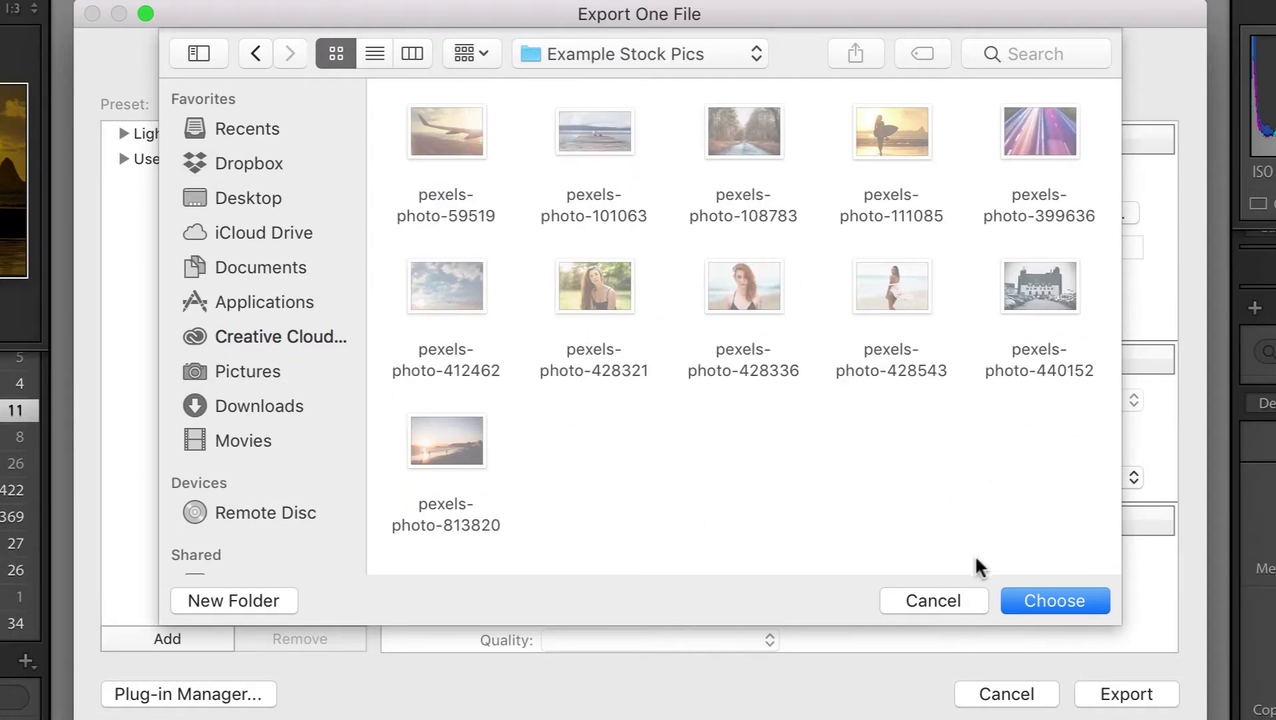
{"action": "left_click", "coordinate": [1018, 595]}
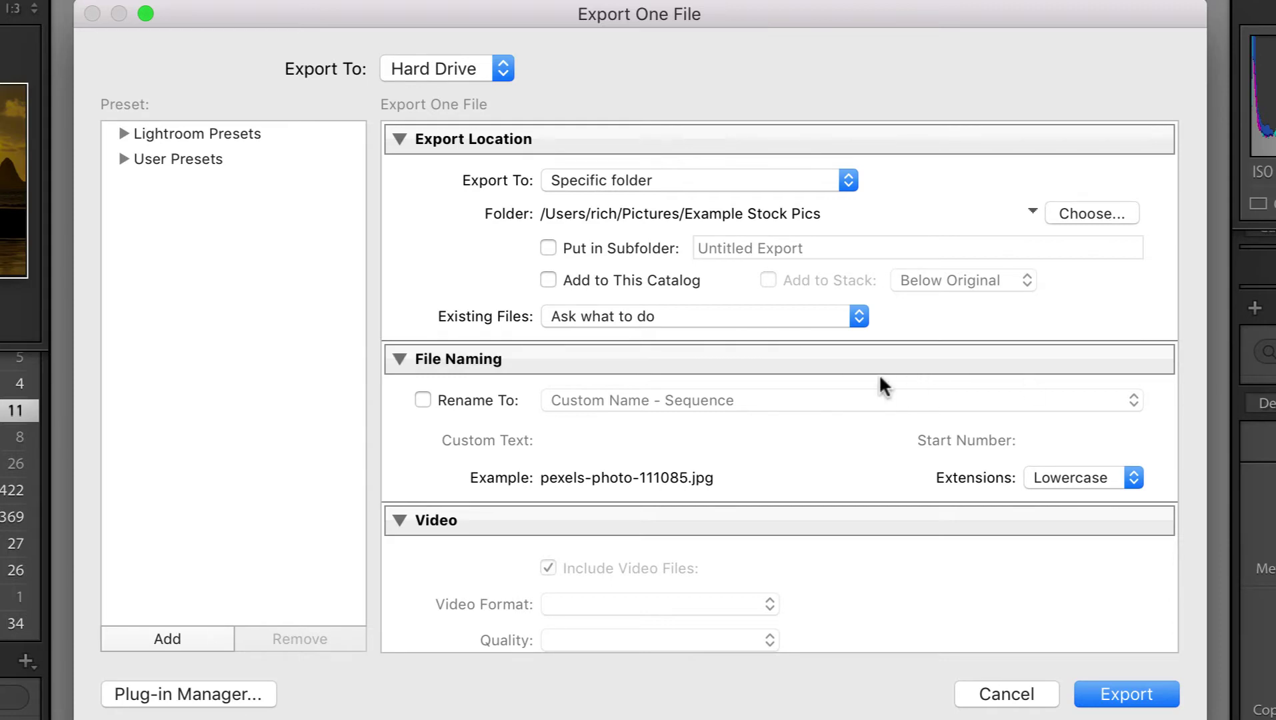
- Review the export's File Naming, Video and File Settings sections, trying out the rename option and the JPEG quality control
{"action": "scroll", "coordinate": [919, 381], "scroll_direction": "down", "scroll_amount": 3}
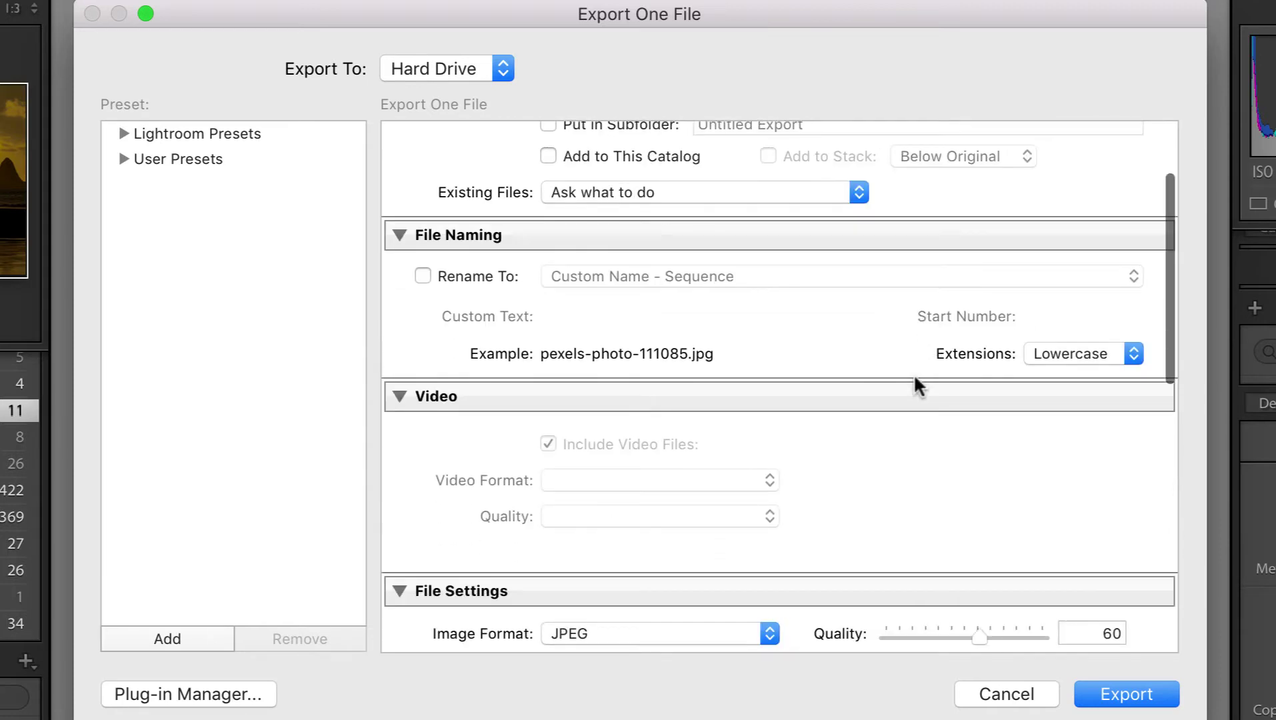
{"action": "left_click", "coordinate": [450, 284]}
{"action": "left_click", "coordinate": [450, 284]}
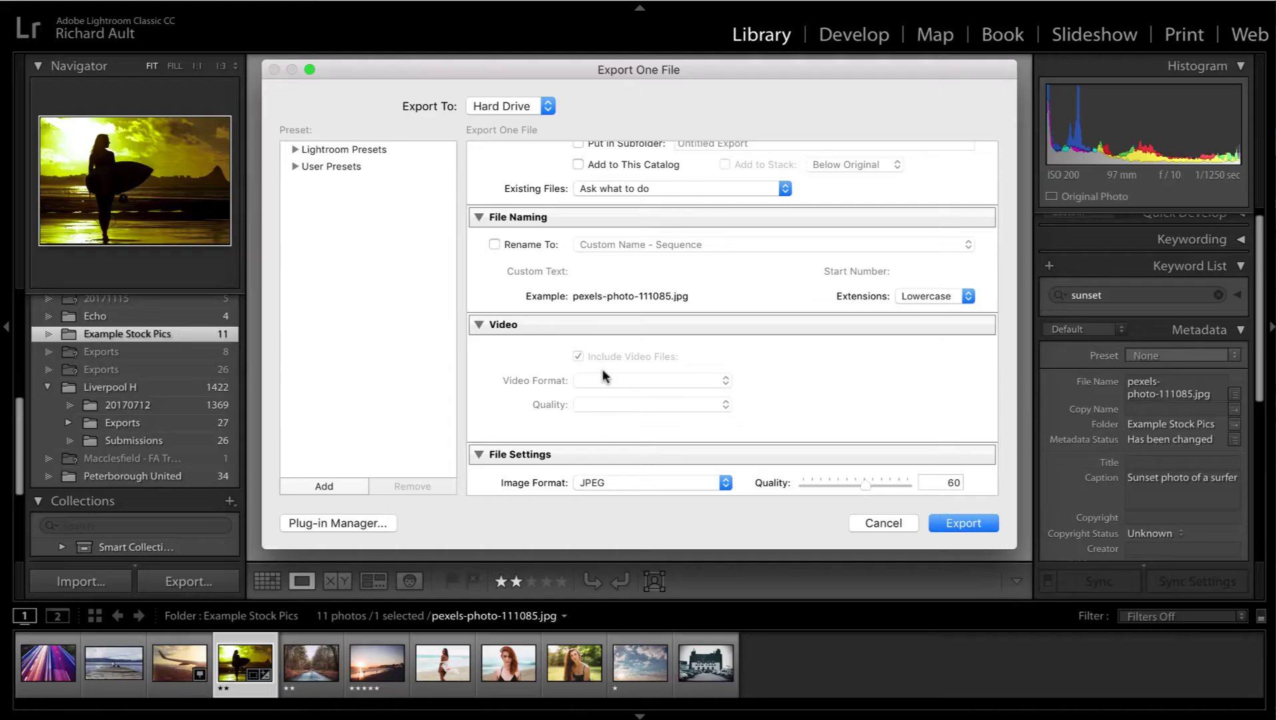
{"action": "scroll", "coordinate": [588, 466], "scroll_direction": "down", "scroll_amount": 5}
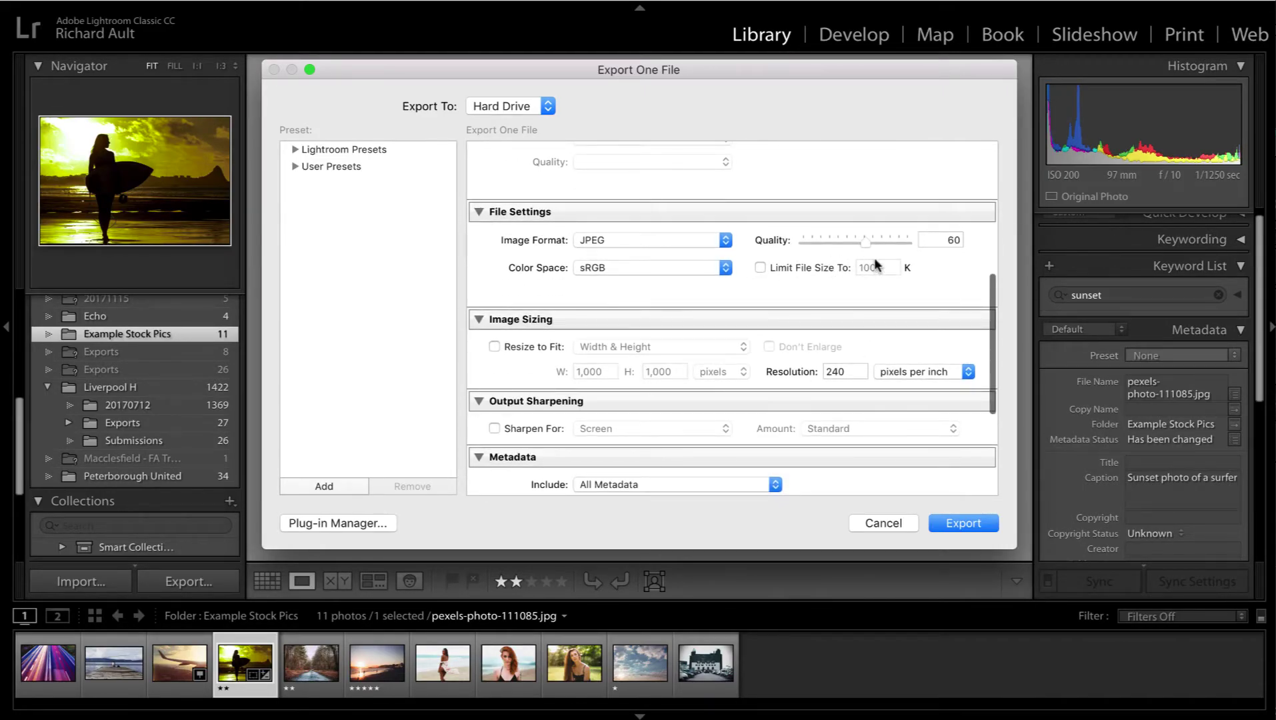
{"action": "scroll", "coordinate": [869, 244], "scroll_direction": "down", "scroll_amount": 1}
{"action": "scroll", "coordinate": [866, 244], "scroll_direction": "down", "scroll_amount": 1}
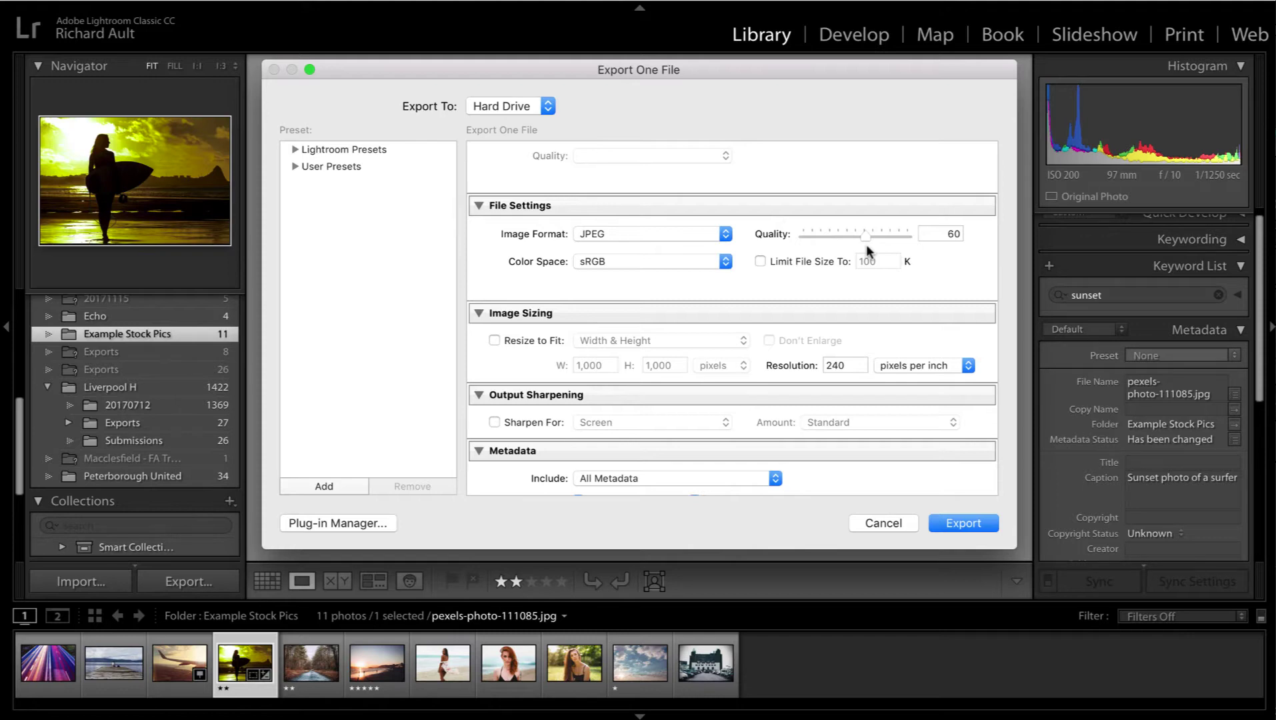
{"action": "mouse_move", "coordinate": [870, 236]}
{"action": "left_mouse_down"}
{"action": "mouse_move", "coordinate": [895, 235]}
{"action": "mouse_move", "coordinate": [865, 236]}
{"action": "left_mouse_up"}
{"action": "scroll", "coordinate": [835, 254], "scroll_direction": "down", "scroll_amount": 1}
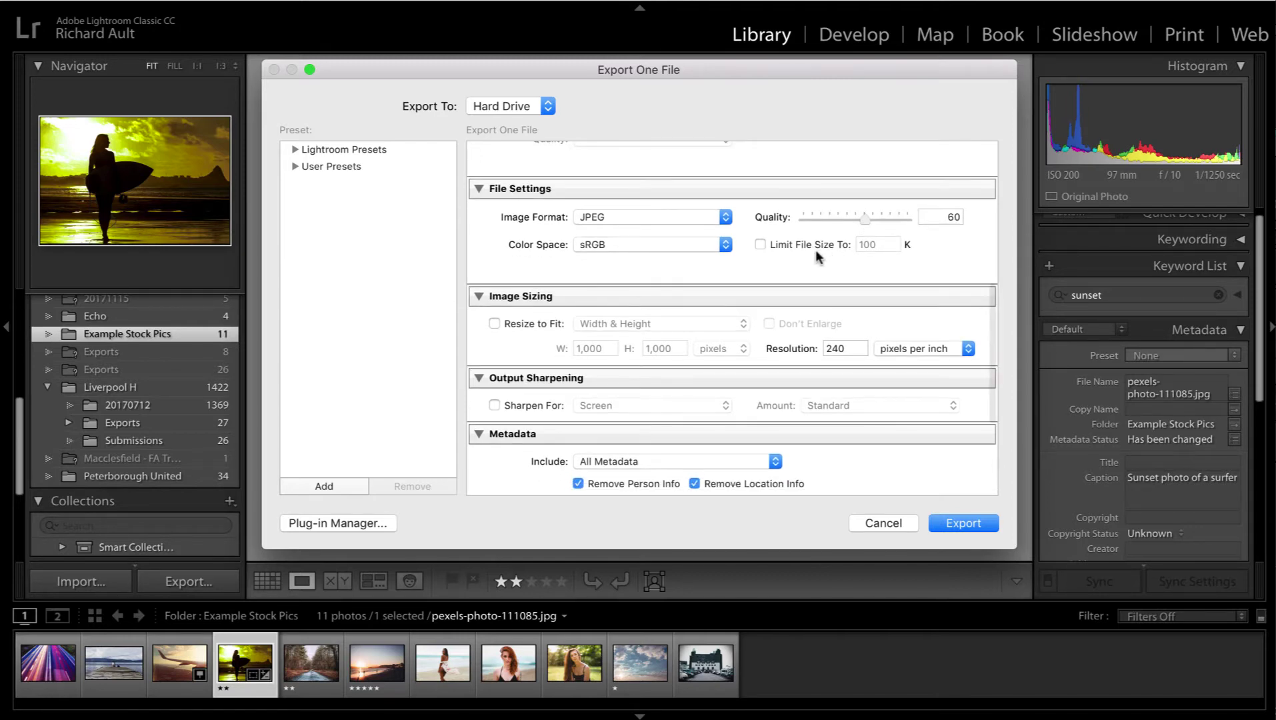
- Examine the export's Image Sizing, Output Sharpening, Metadata, Watermarking and Post-Processing settings
{"action": "scroll", "coordinate": [833, 297], "scroll_direction": "down", "scroll_amount": 3}
{"action": "scroll", "coordinate": [843, 292], "scroll_direction": "down", "scroll_amount": 2}
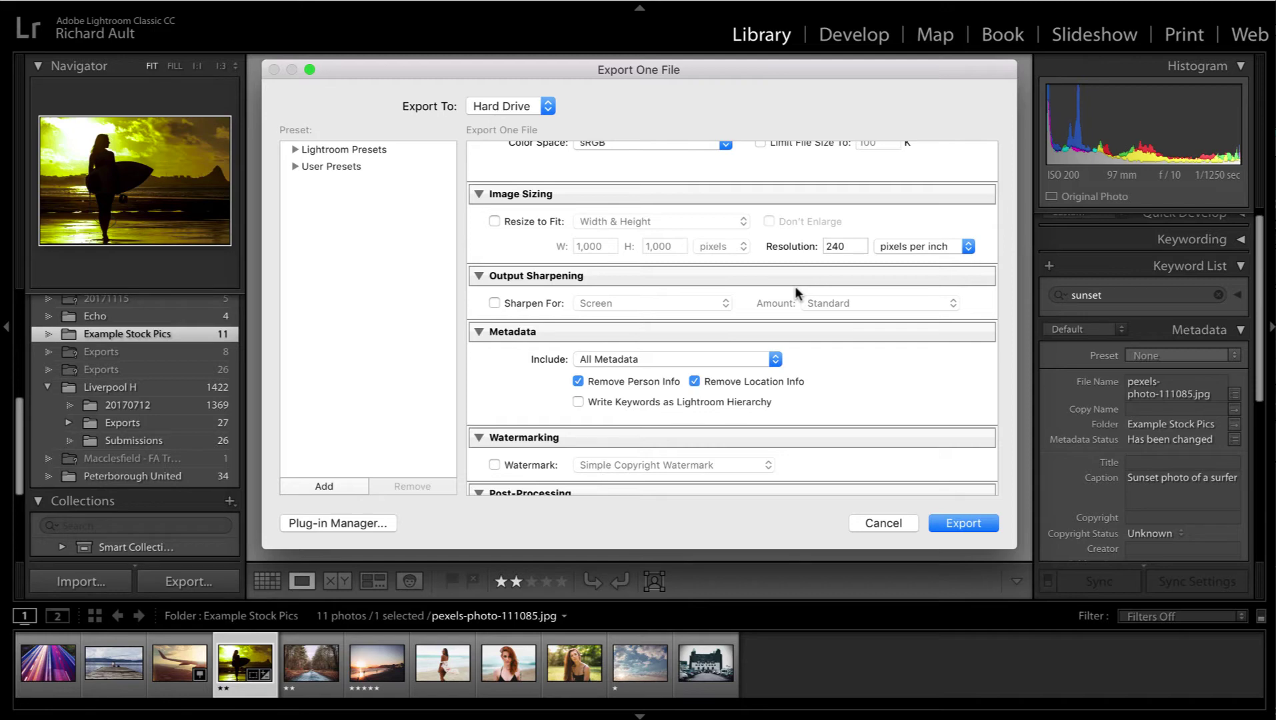
{"action": "scroll", "coordinate": [803, 326], "scroll_direction": "down", "scroll_amount": 4}
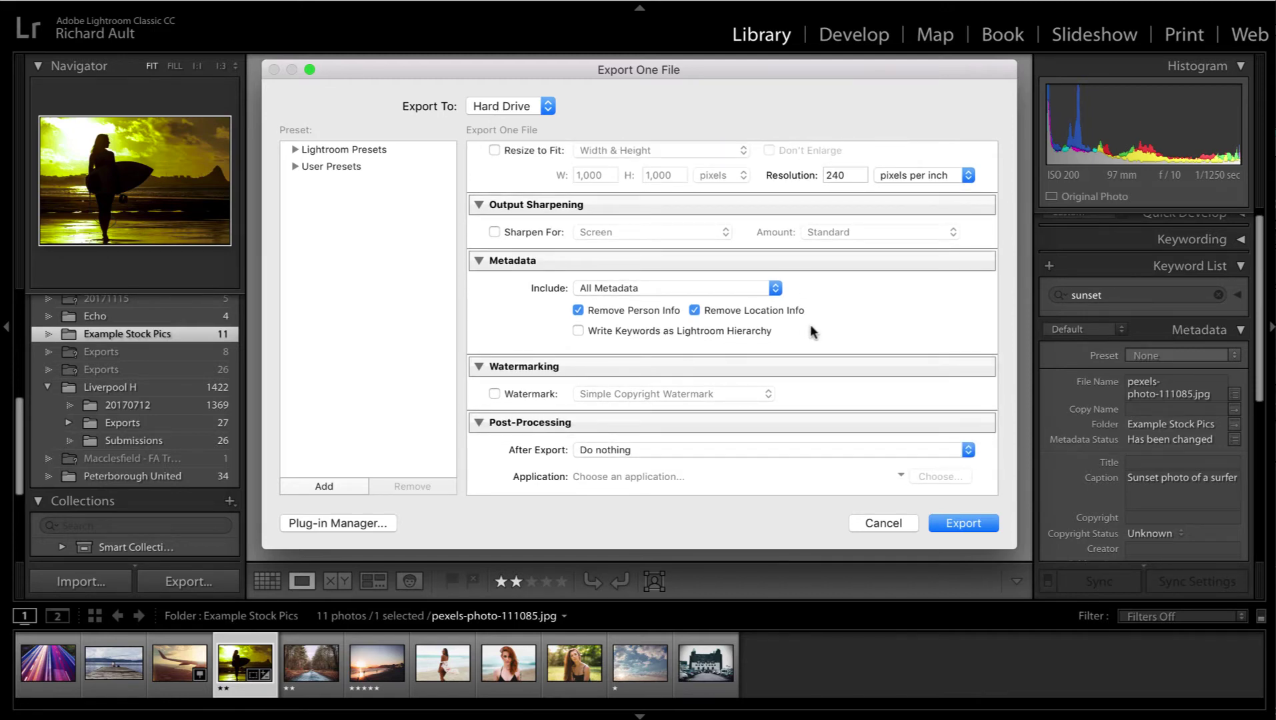
{"action": "scroll", "coordinate": [810, 331], "scroll_direction": "up", "scroll_amount": 1}
{"action": "scroll", "coordinate": [811, 324], "scroll_direction": "up", "scroll_amount": 3}
{"action": "scroll", "coordinate": [811, 324], "scroll_direction": "down", "scroll_amount": 4}
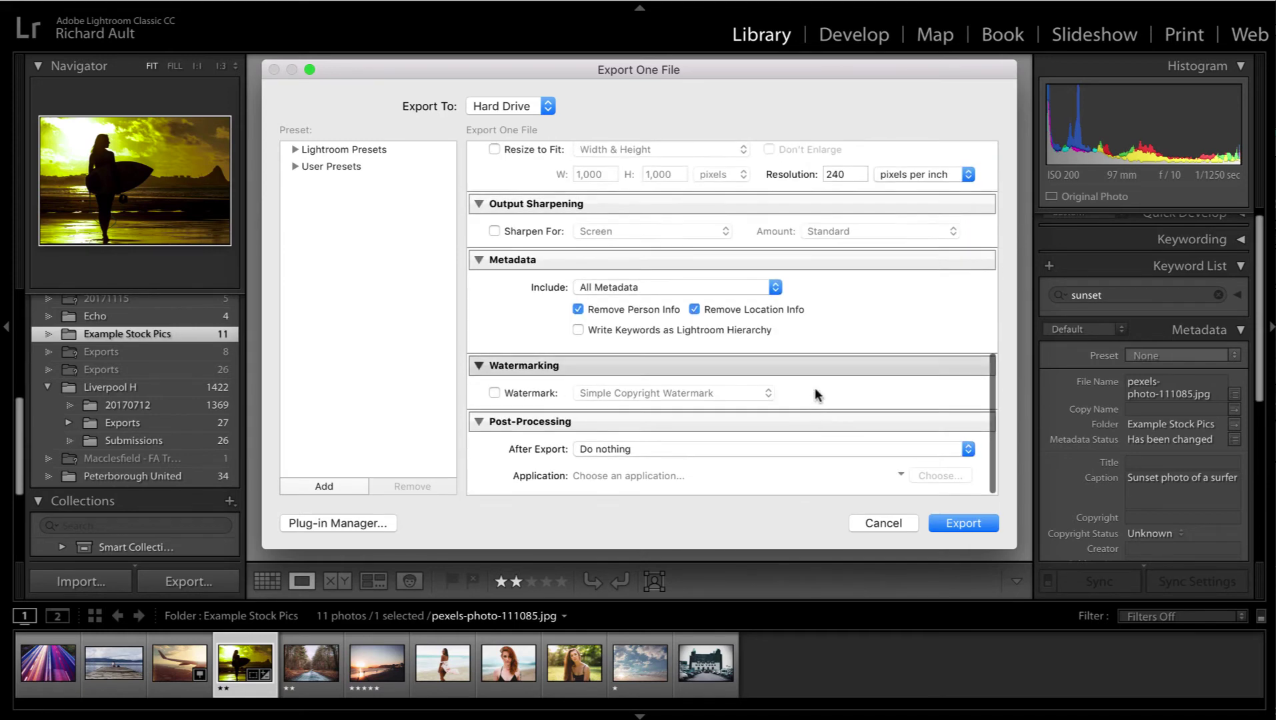
- Check the After Export choices, keep Do nothing, and run the surfer photo's export, skipping the already existing file
{"action": "left_click", "coordinate": [809, 456]}
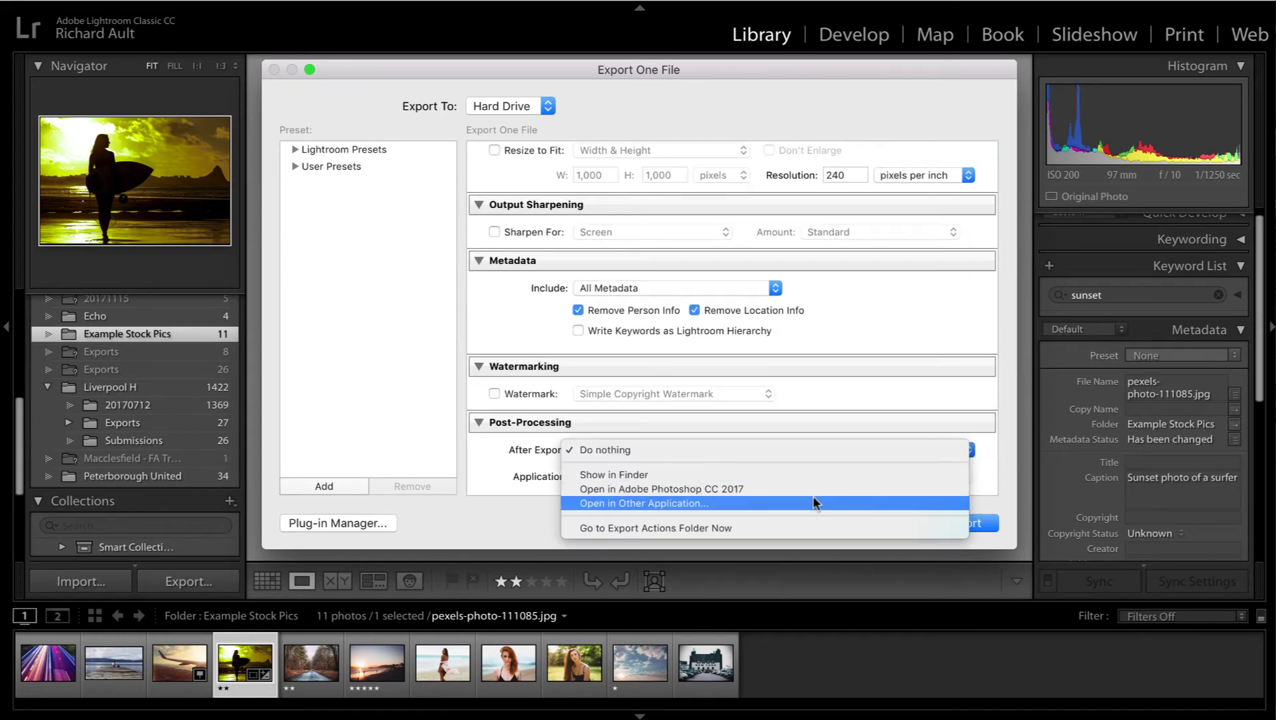
{"action": "left_click", "coordinate": [1007, 432]}
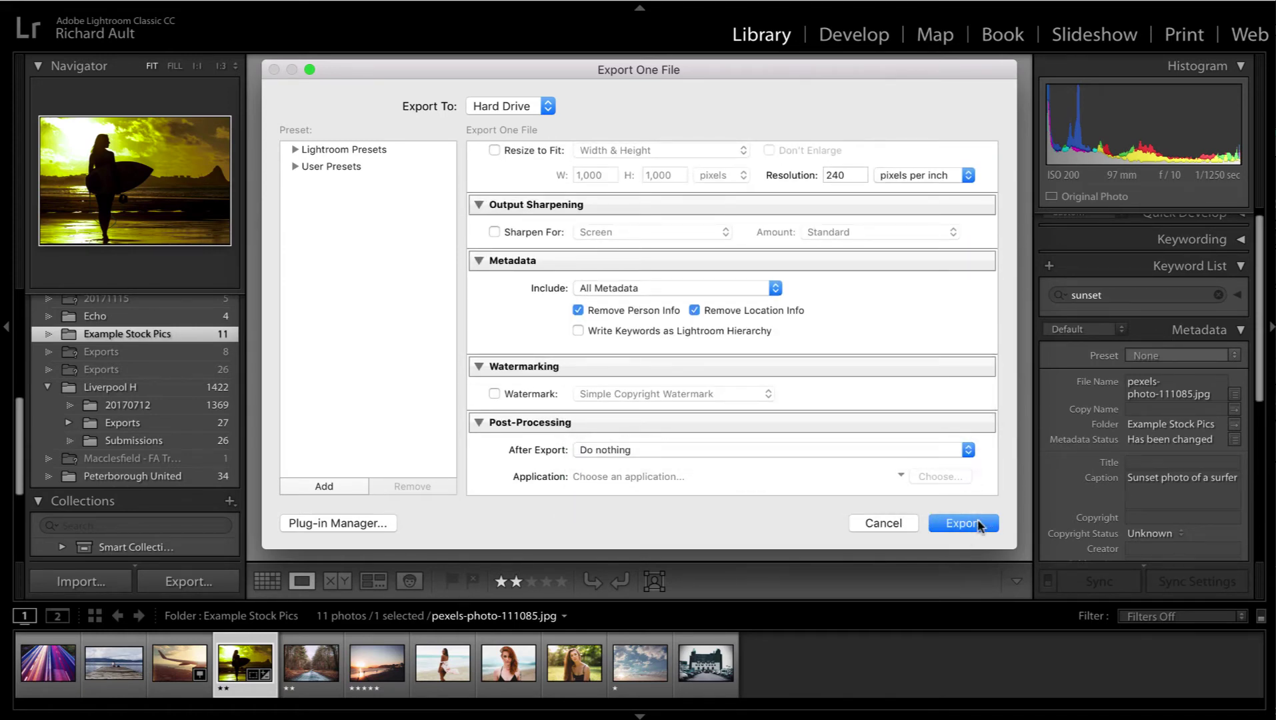
{"action": "left_click", "coordinate": [980, 526]}
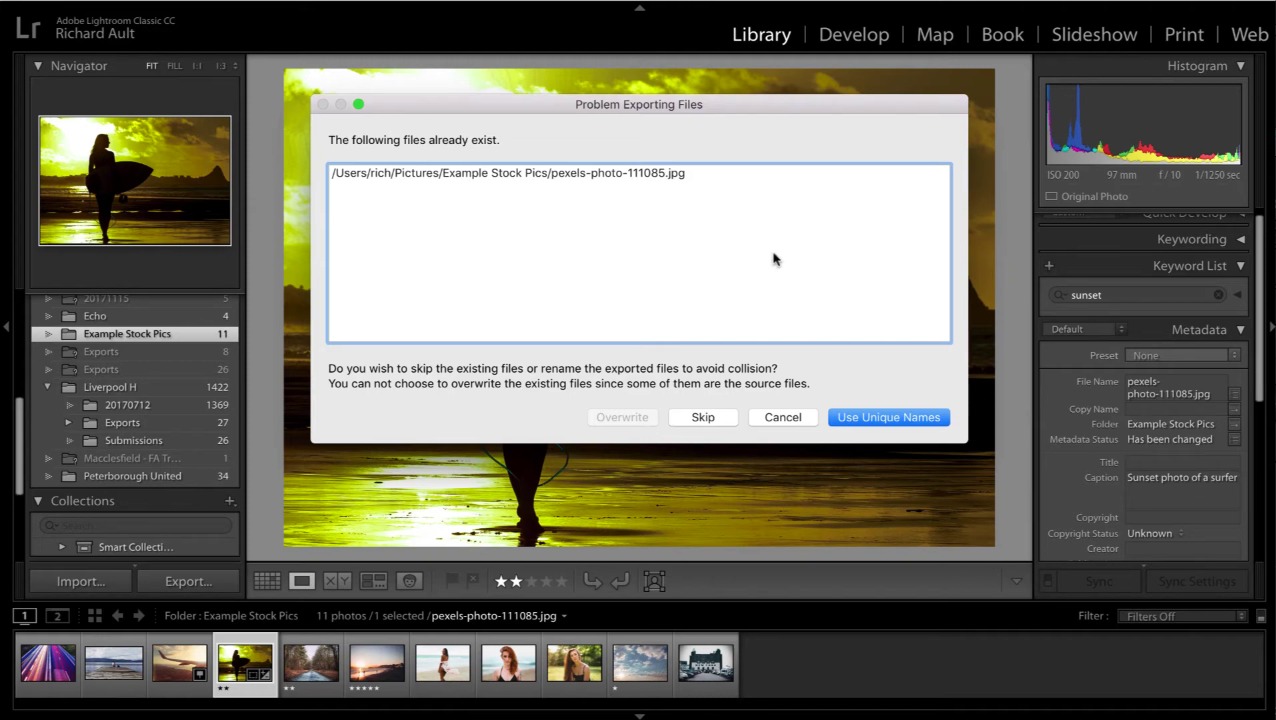
{"action": "left_click", "coordinate": [711, 417]}
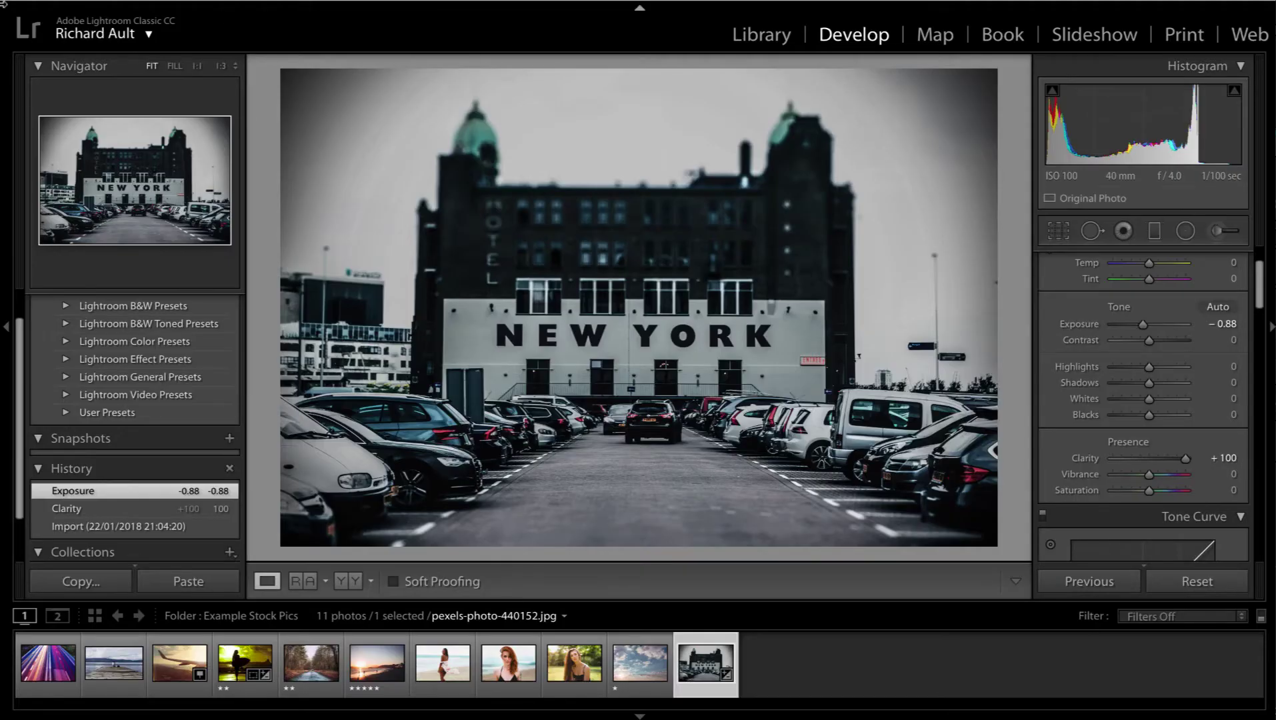
- Export the New York building photo with the previous export settings, skipping the already existing file
{"action": "left_click", "coordinate": [137, 1]}
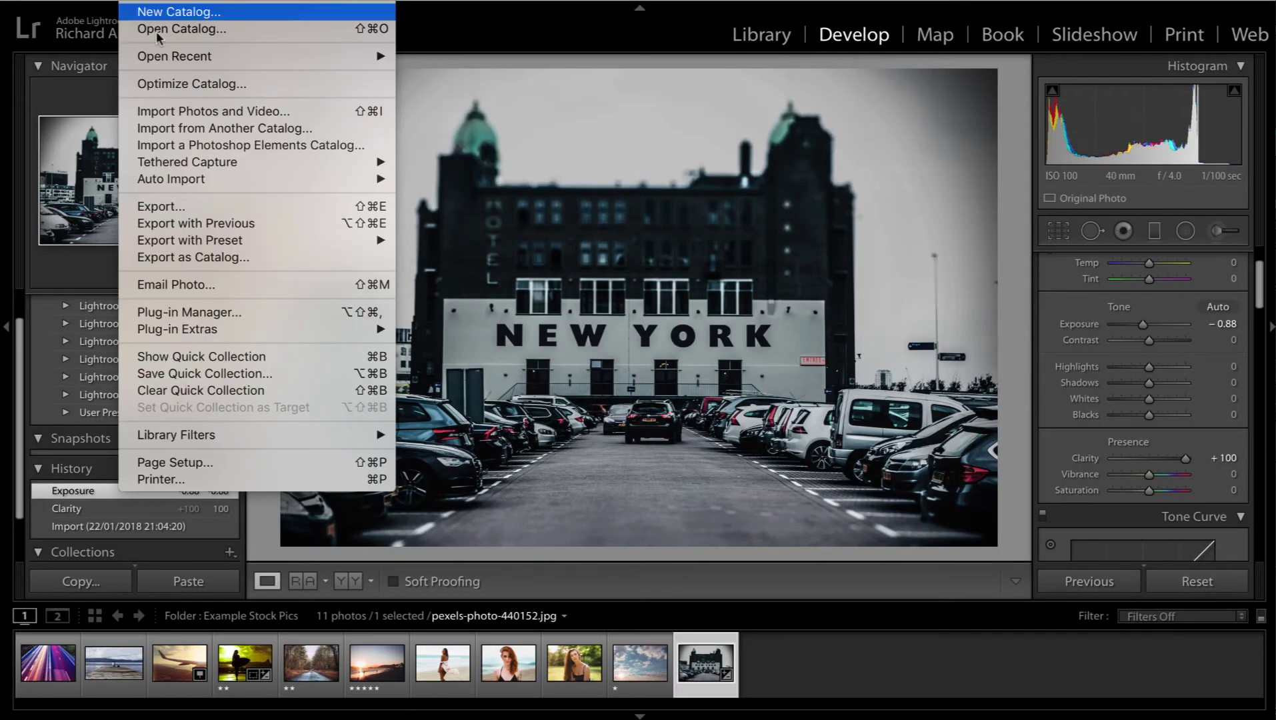
{"action": "left_click", "coordinate": [184, 223]}
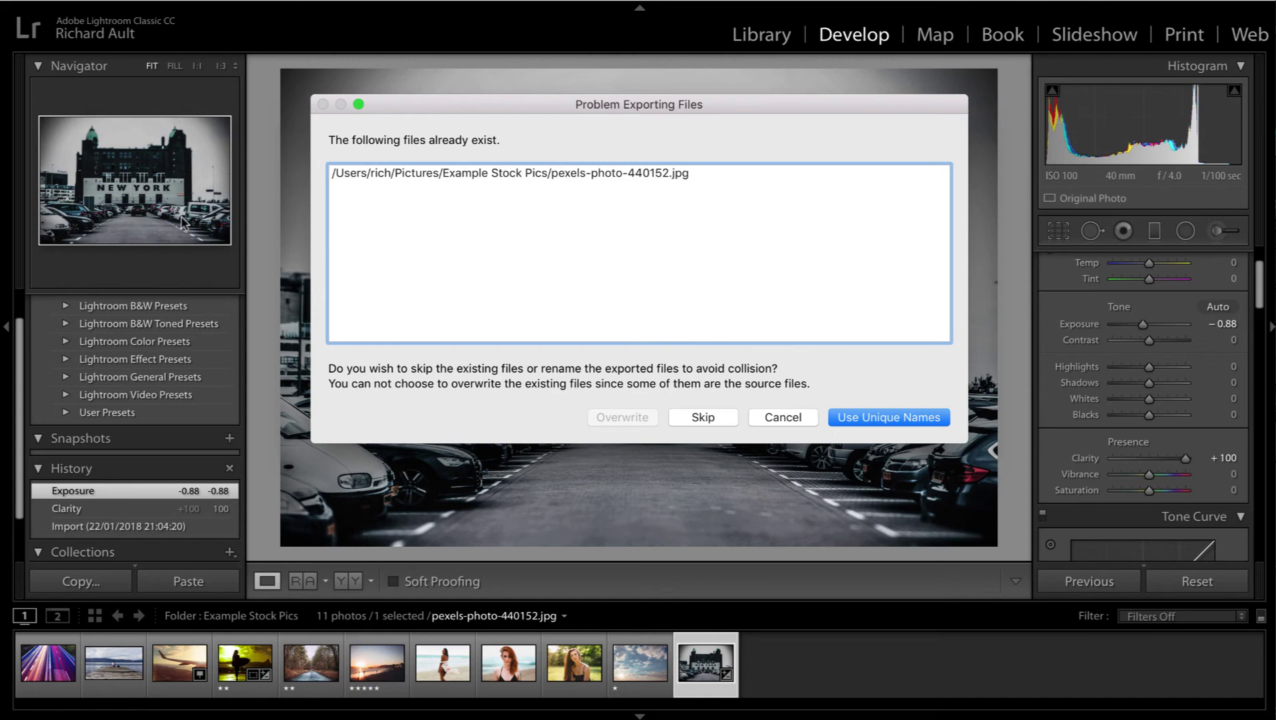
{"action": "left_click", "coordinate": [705, 413]}
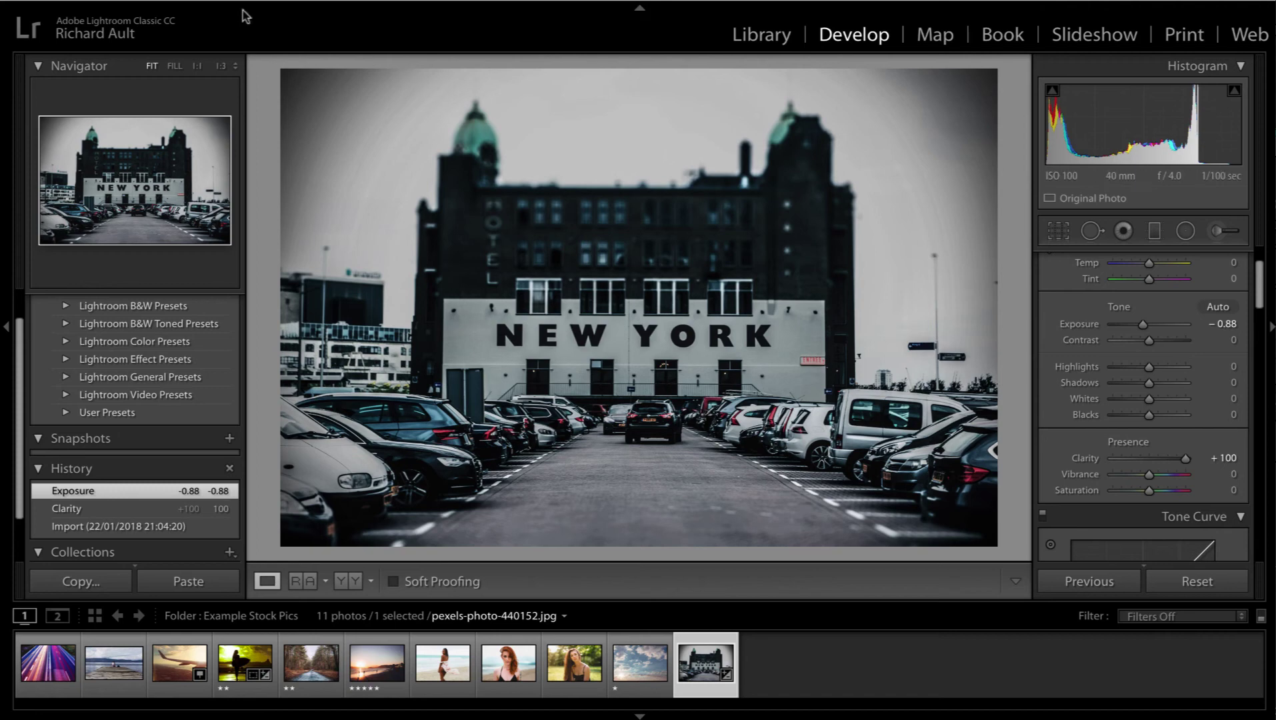
{"action": "left_click", "coordinate": [137, 3]}
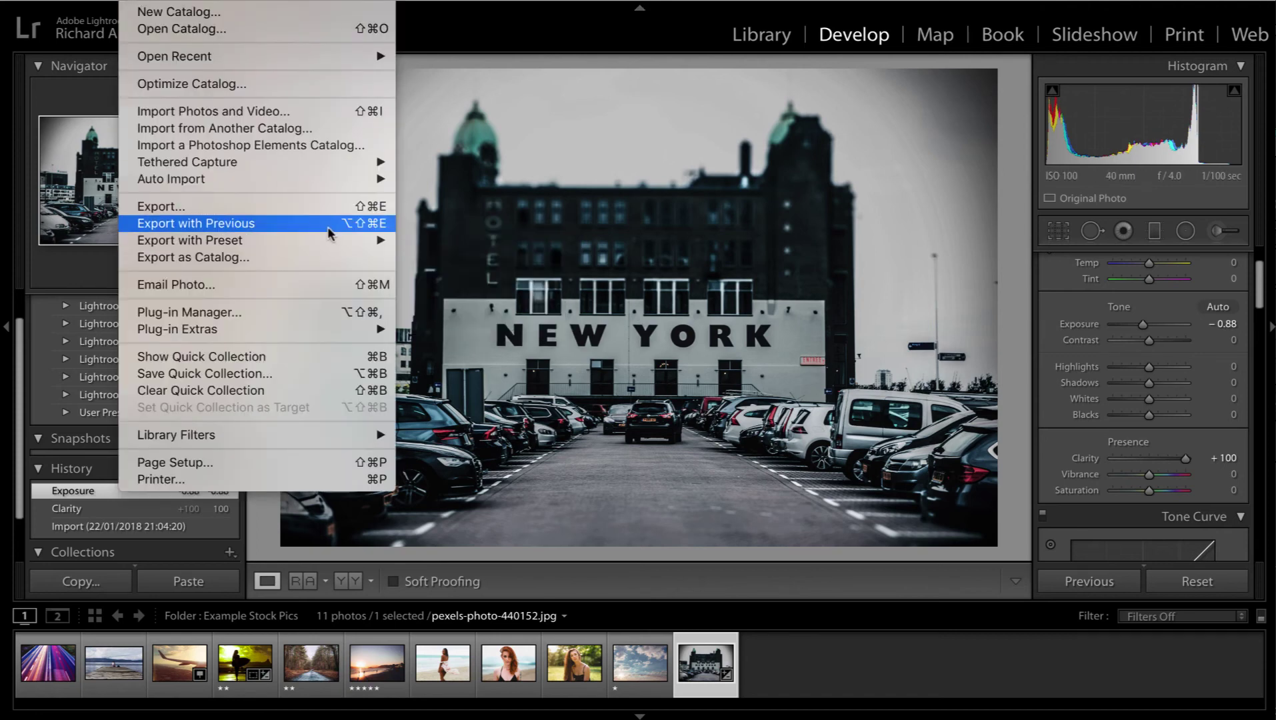